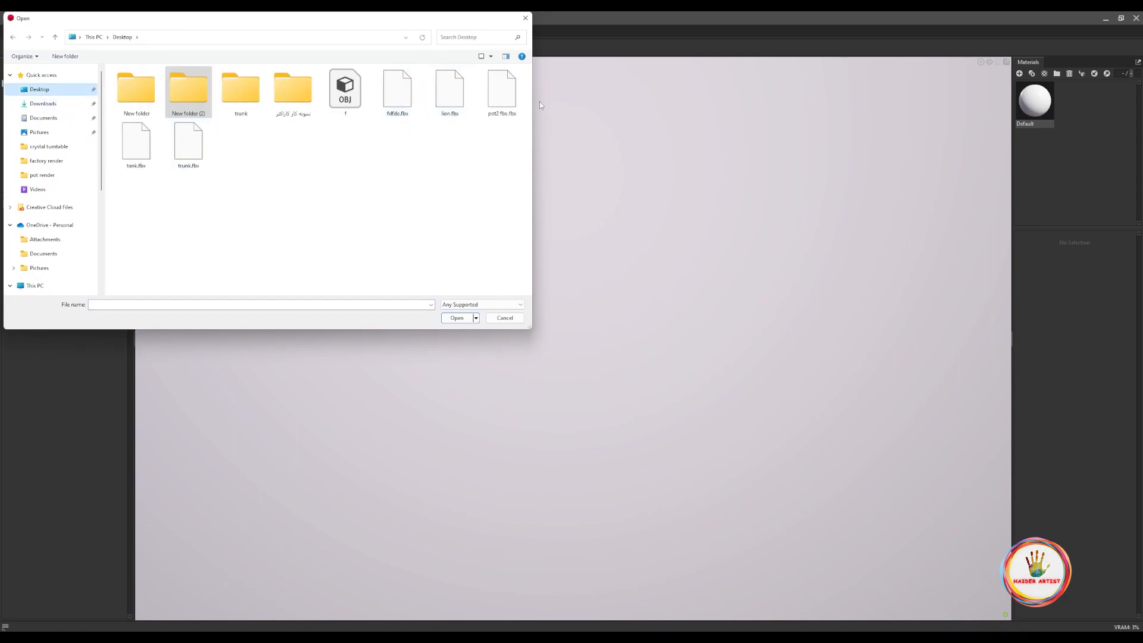
Import the pot2 fbx model and add a shadow catcher to the scene
{"action": "double_click", "coordinate": [507, 107]}
{"action": "left_click_drag", "start_coordinate": [457, 322], "coordinate": [550, 348]}
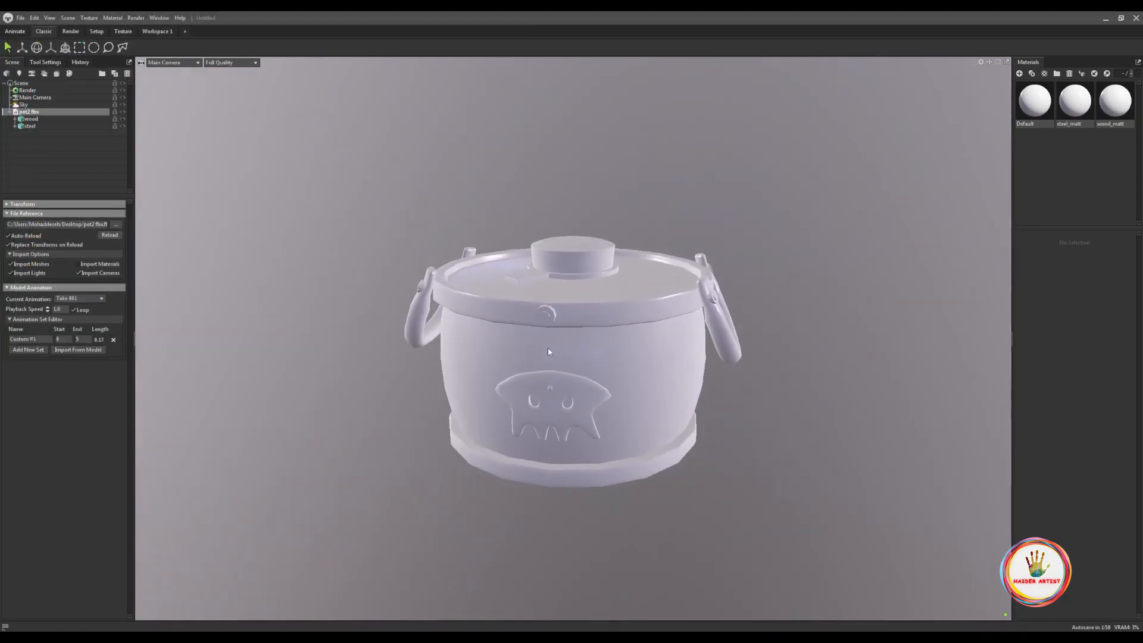
{"action": "right_click", "coordinate": [41, 172]}
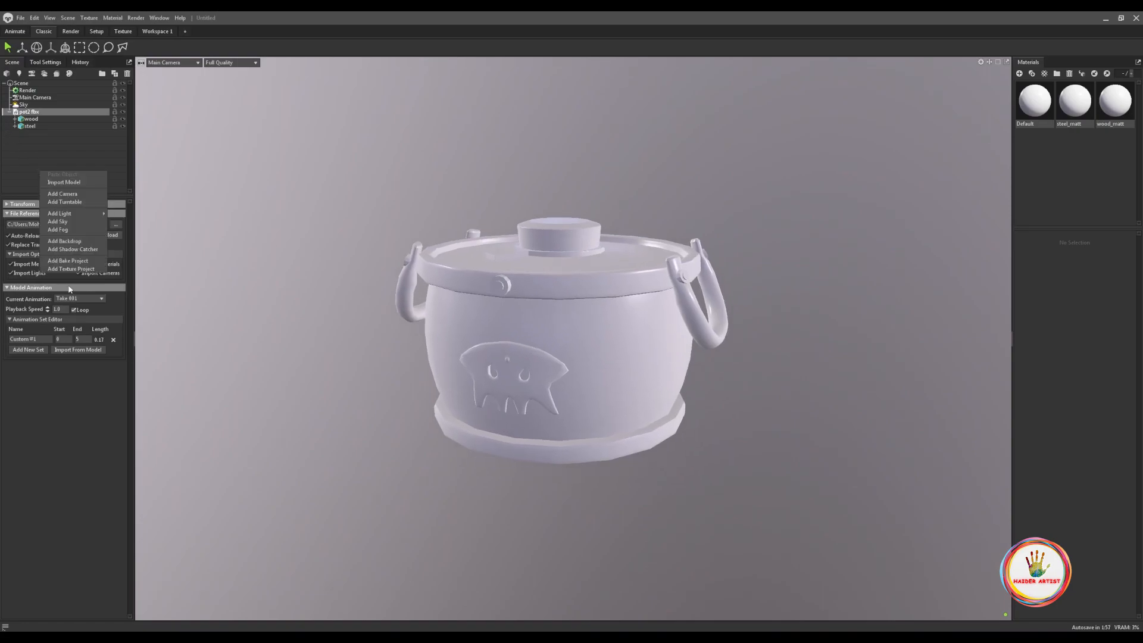
{"action": "left_click", "coordinate": [70, 249]}
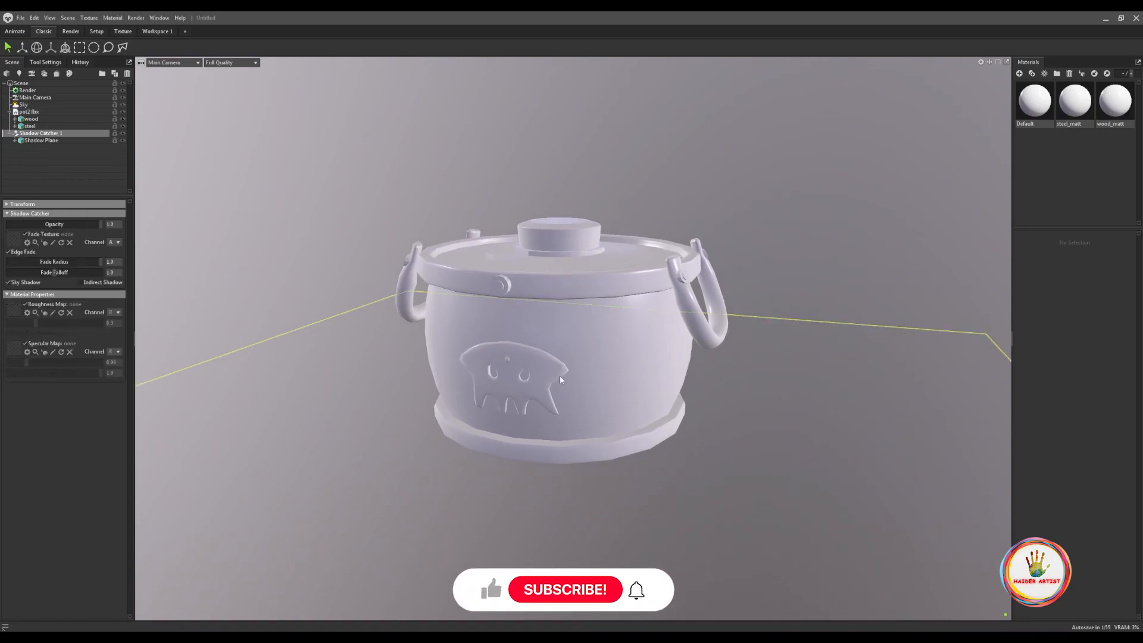
Switch the sky's backdrop mode to Color and set the background to dark grey, RGB 32, 32, 32
{"action": "left_click", "coordinate": [24, 104]}
{"action": "left_click", "coordinate": [101, 360]}
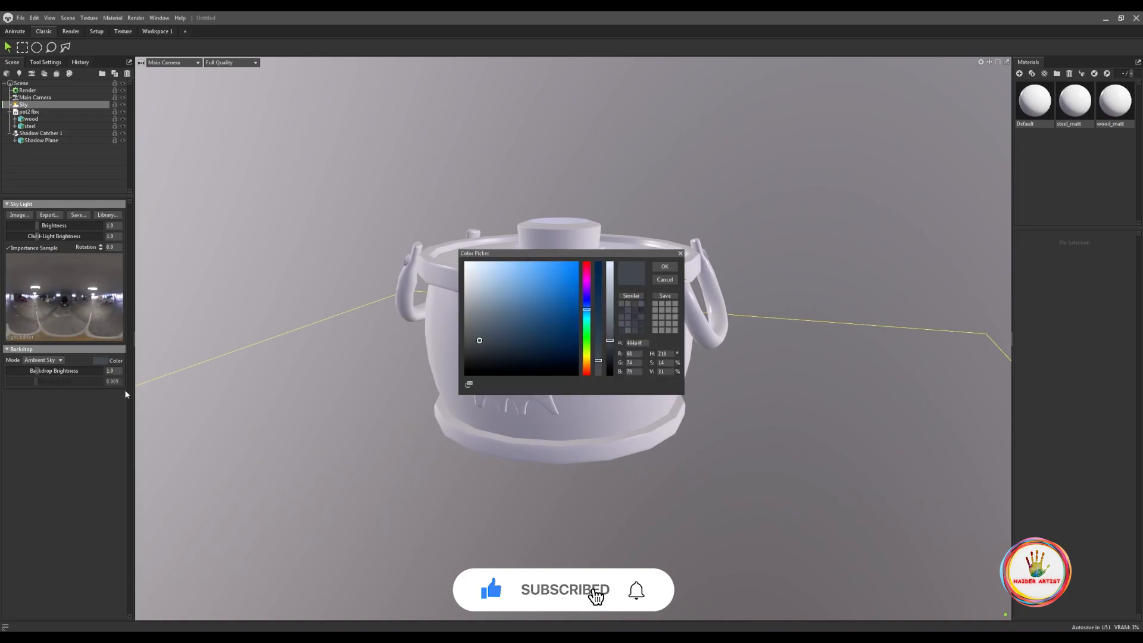
{"action": "left_click", "coordinate": [33, 359]}
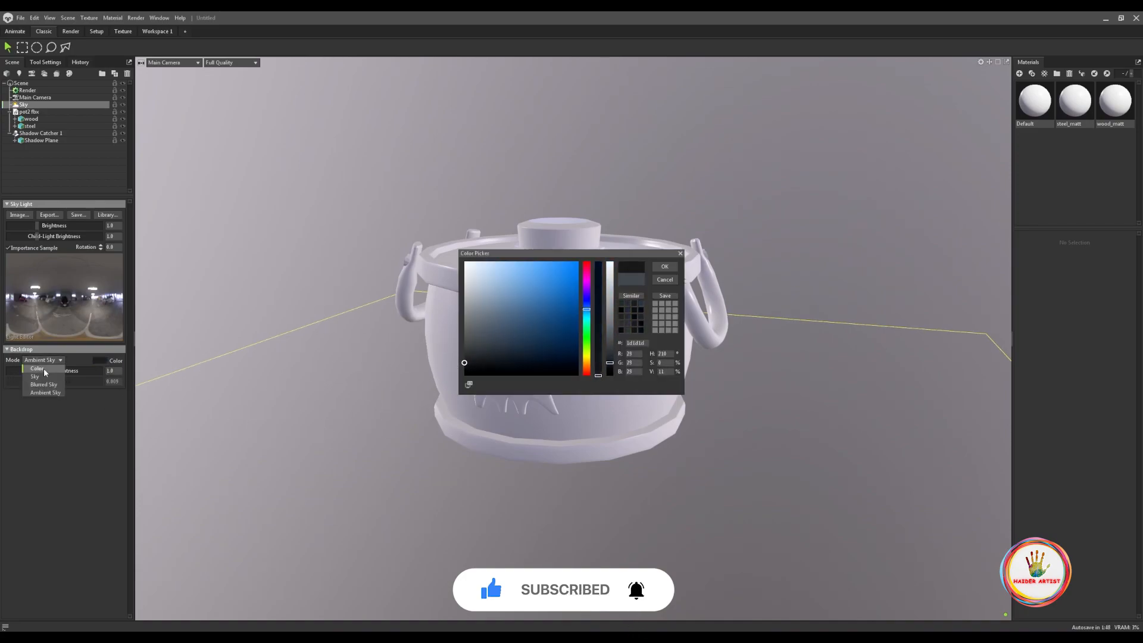
{"action": "left_click", "coordinate": [37, 369]}
{"action": "left_click", "coordinate": [466, 363]}
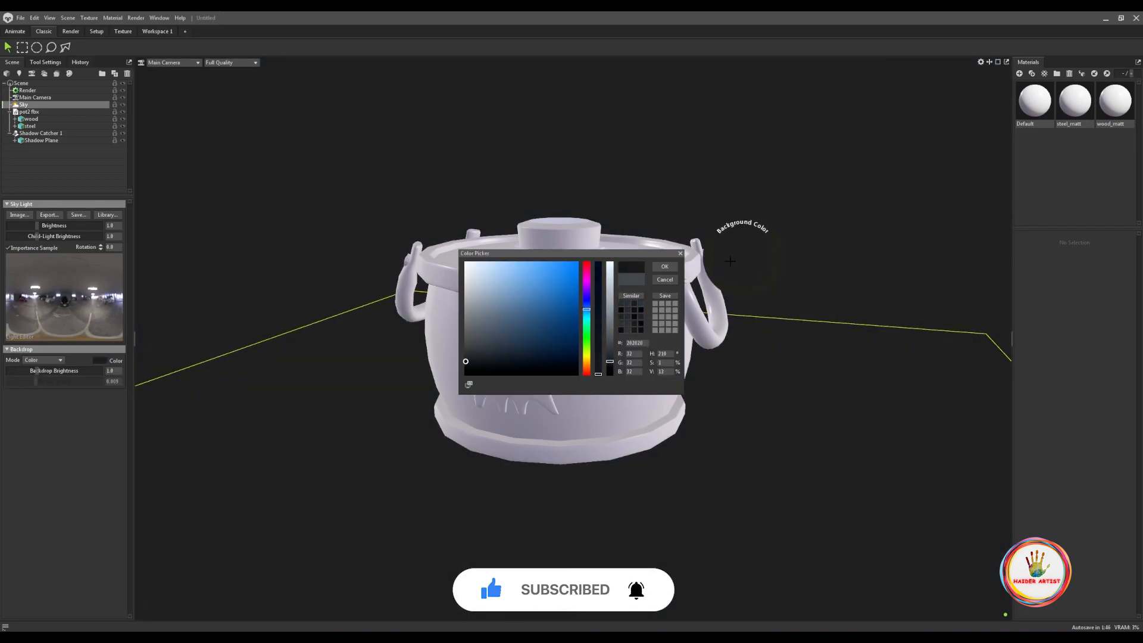
{"action": "left_click", "coordinate": [665, 268]}
{"action": "scroll", "coordinate": [639, 283], "scroll_direction": "up", "scroll_amount": 2}
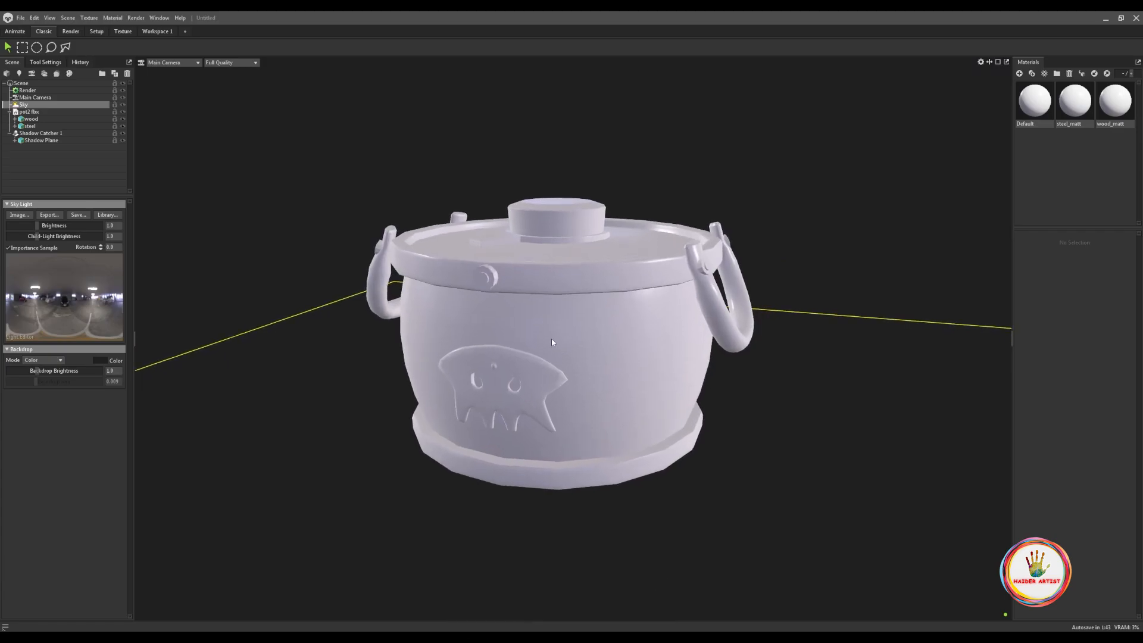
{"action": "scroll", "coordinate": [553, 344], "scroll_direction": "up", "scroll_amount": 2}
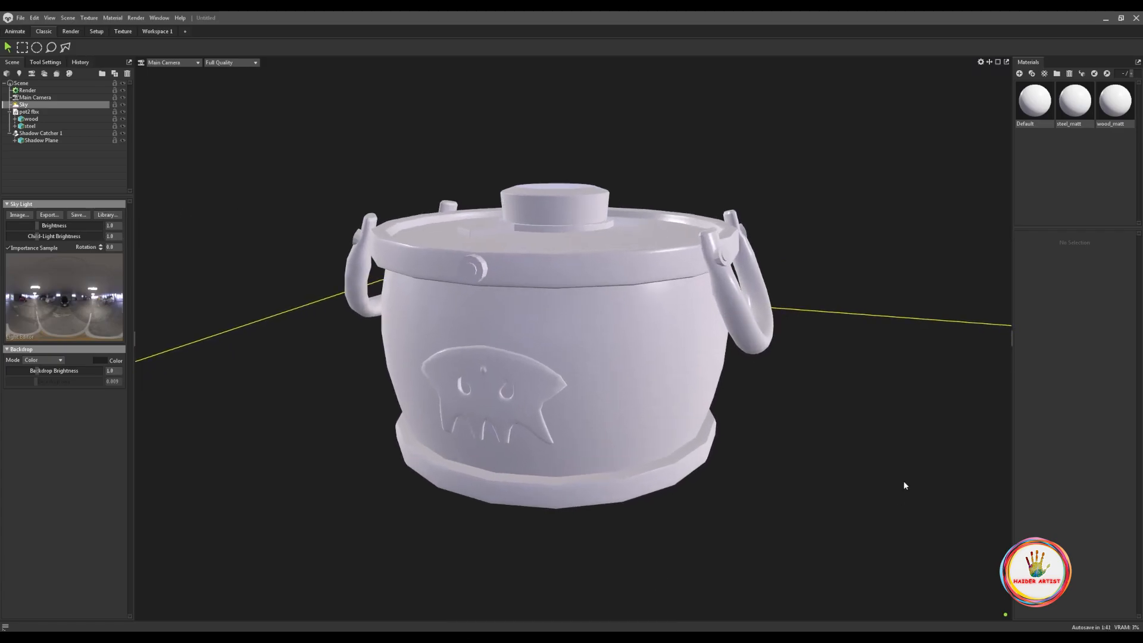
Open the New folder (2) texture folder, and enable Height displacement and Occlusion on the steel_matt material
{"action": "key", "text": "super+e"}
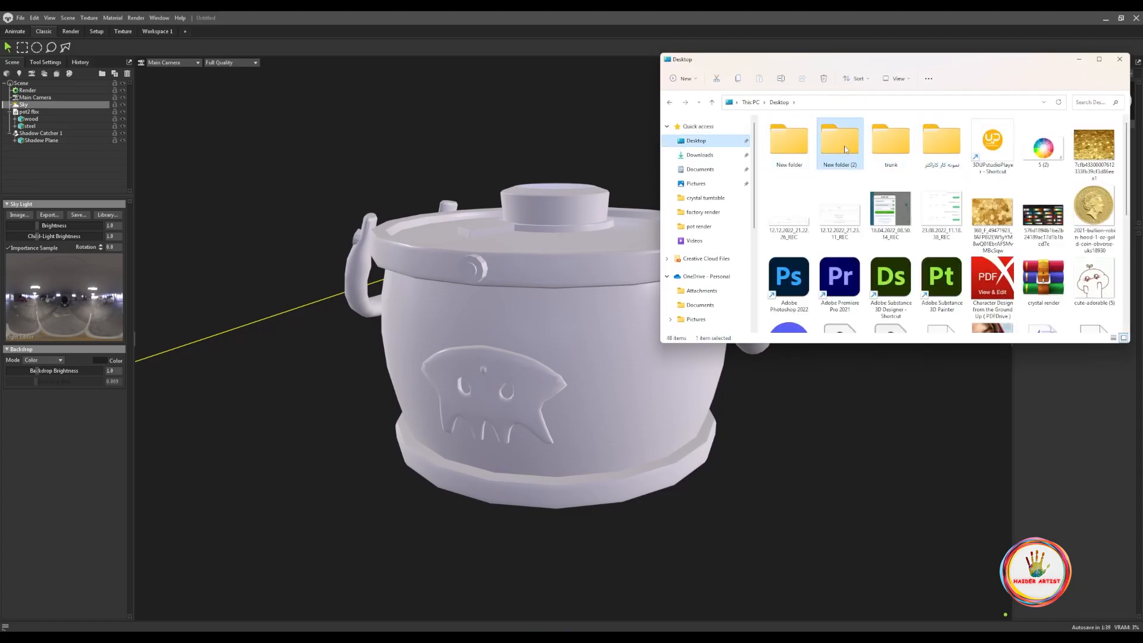
{"action": "double_click", "coordinate": [839, 142]}
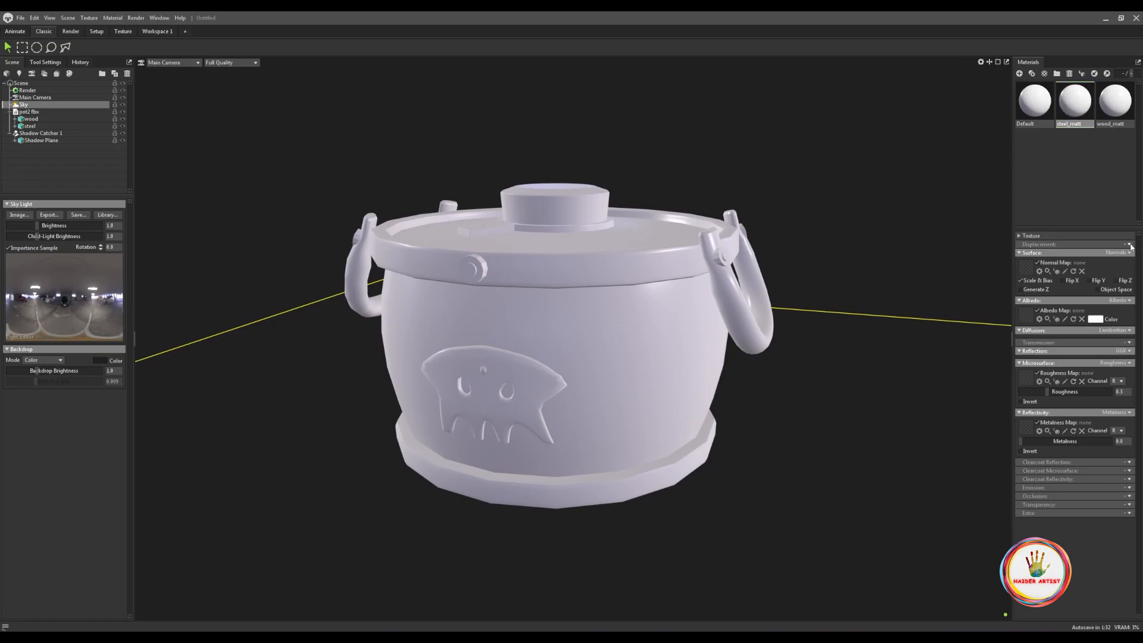
{"action": "left_click", "coordinate": [1130, 247]}
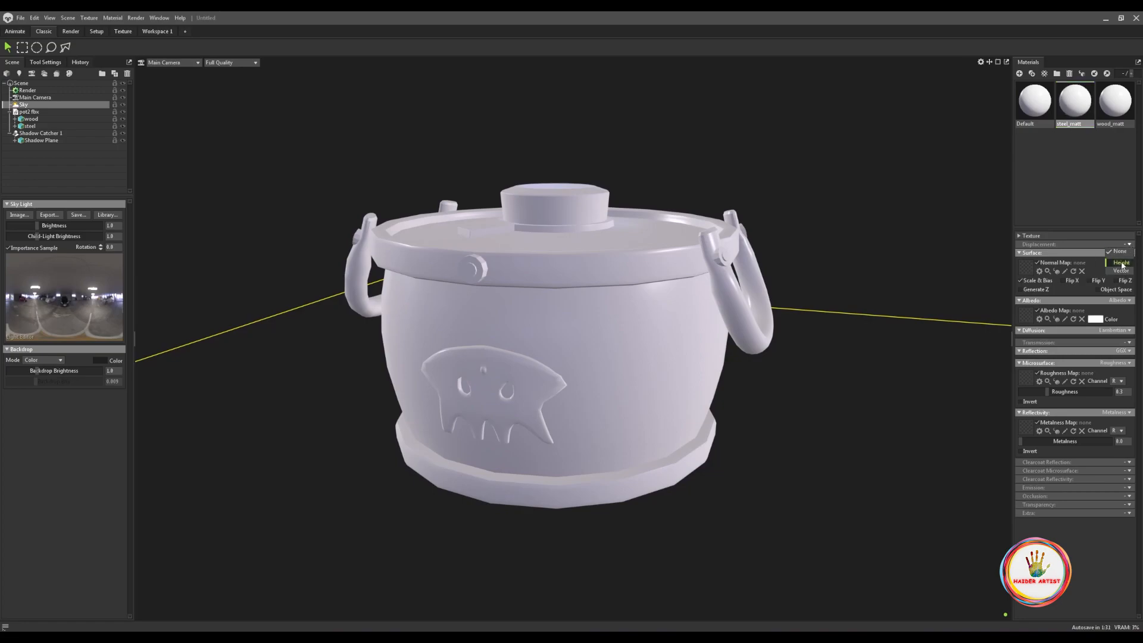
{"action": "left_click", "coordinate": [1118, 260]}
{"action": "left_click", "coordinate": [1128, 549]}
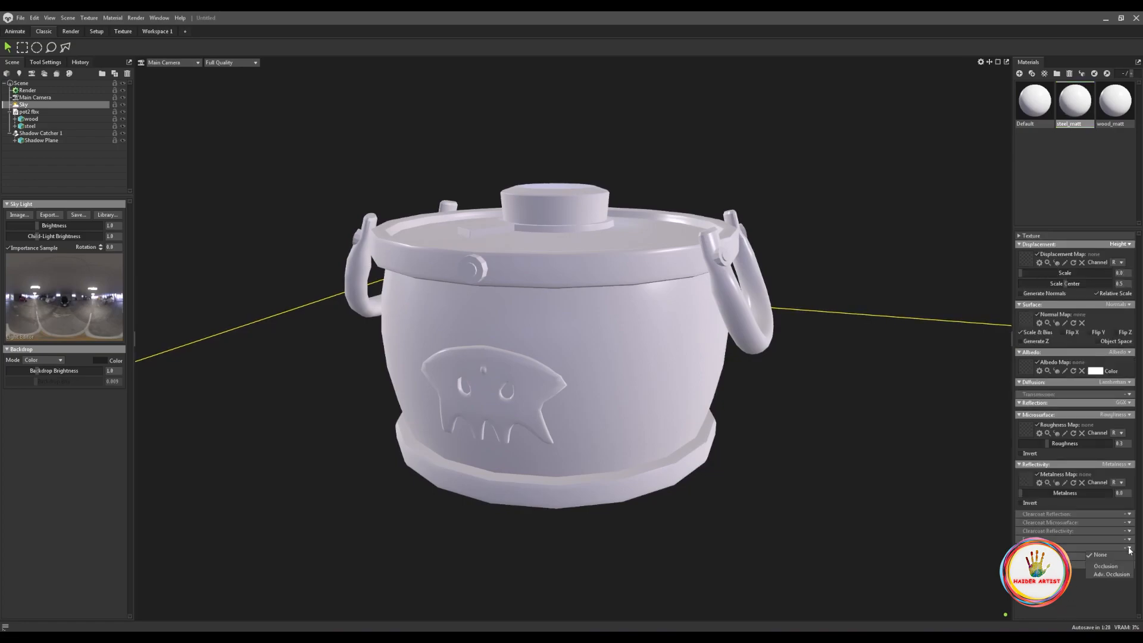
{"action": "left_click", "coordinate": [1105, 566]}
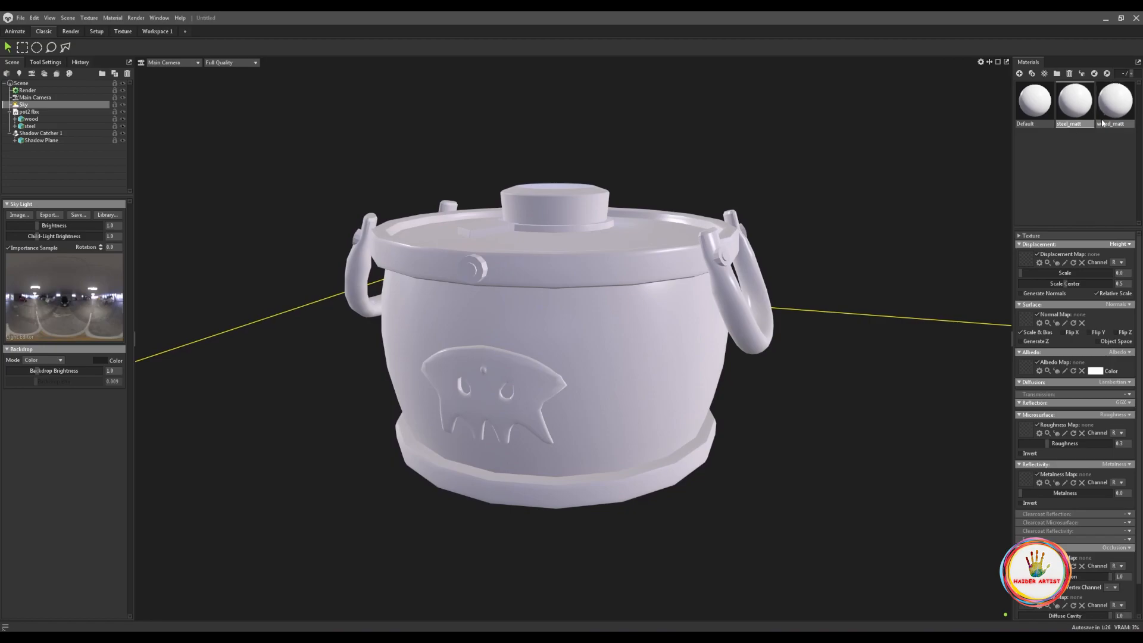
Enable Height displacement, Occlusion and Emissive on the wood_matt material
{"action": "left_click", "coordinate": [1115, 100]}
{"action": "left_click", "coordinate": [1128, 245]}
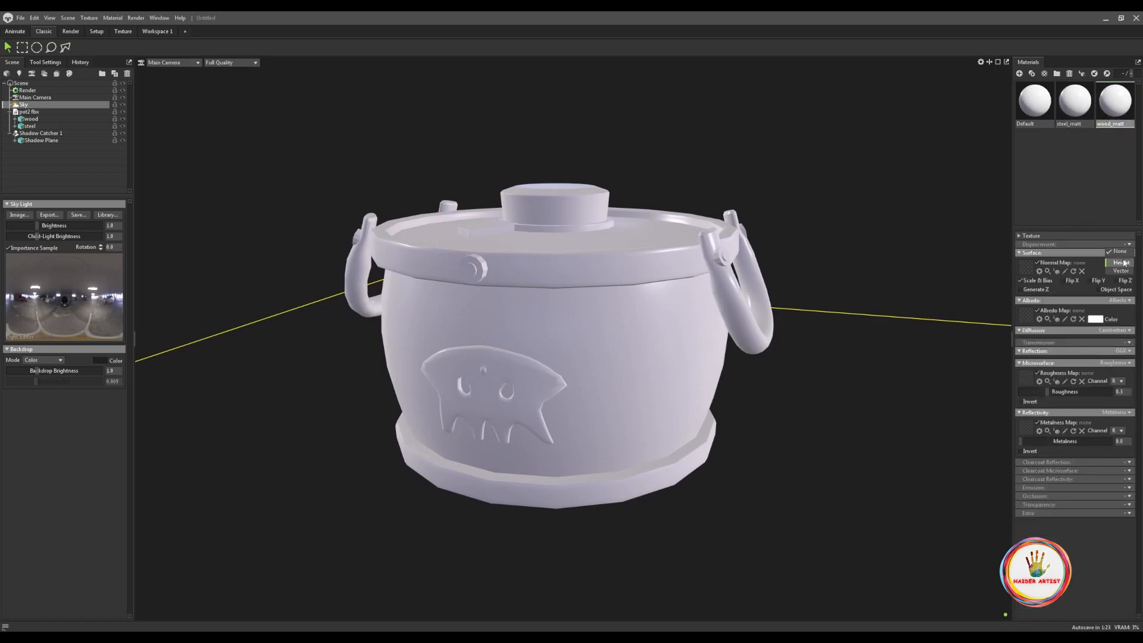
{"action": "left_click", "coordinate": [1108, 263]}
{"action": "left_click", "coordinate": [1127, 550]}
{"action": "left_click", "coordinate": [1111, 572]}
{"action": "left_click", "coordinate": [1128, 540]}
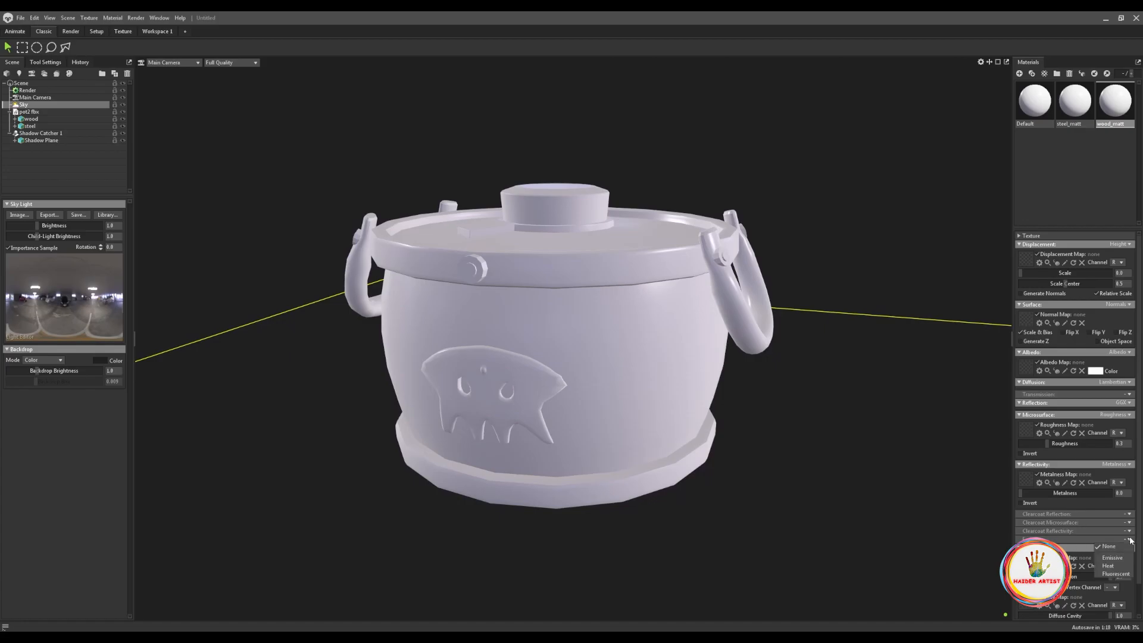
{"action": "left_click", "coordinate": [1114, 558]}
Assign the wood_matt Roughness, Metallic and Normal textures to their matching map slots on the wood_matt material
{"action": "key", "text": "alt+Tab"}
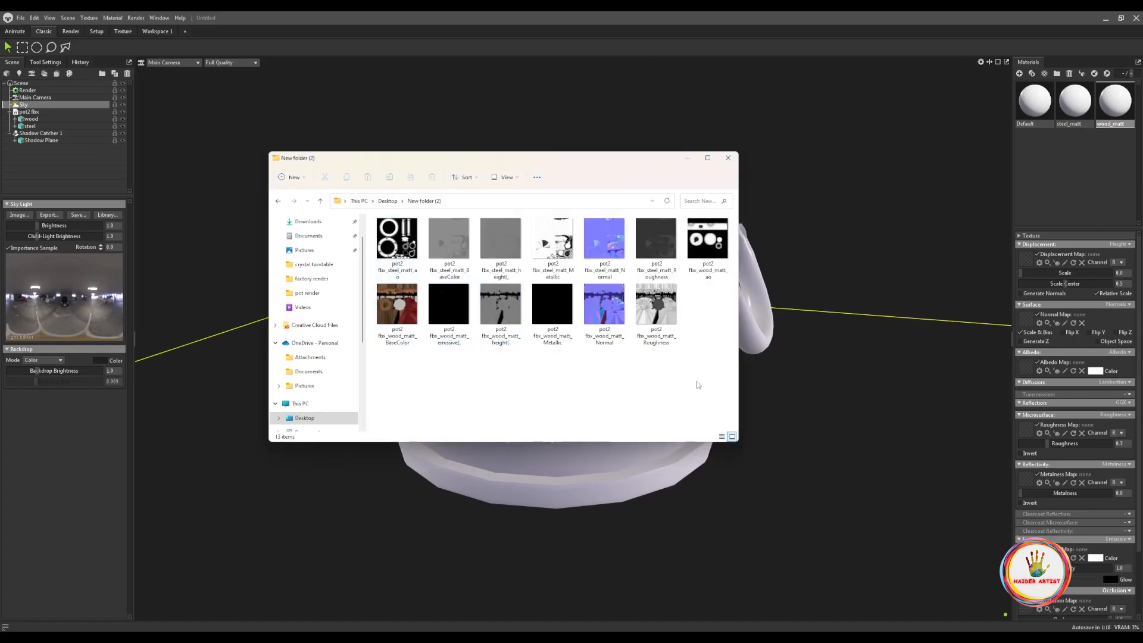
{"action": "left_click_drag", "start_coordinate": [663, 321], "coordinate": [1023, 429]}
{"action": "left_click_drag", "start_coordinate": [604, 304], "coordinate": [1042, 333]}
{"action": "left_click_drag", "start_coordinate": [552, 305], "coordinate": [1016, 466]}
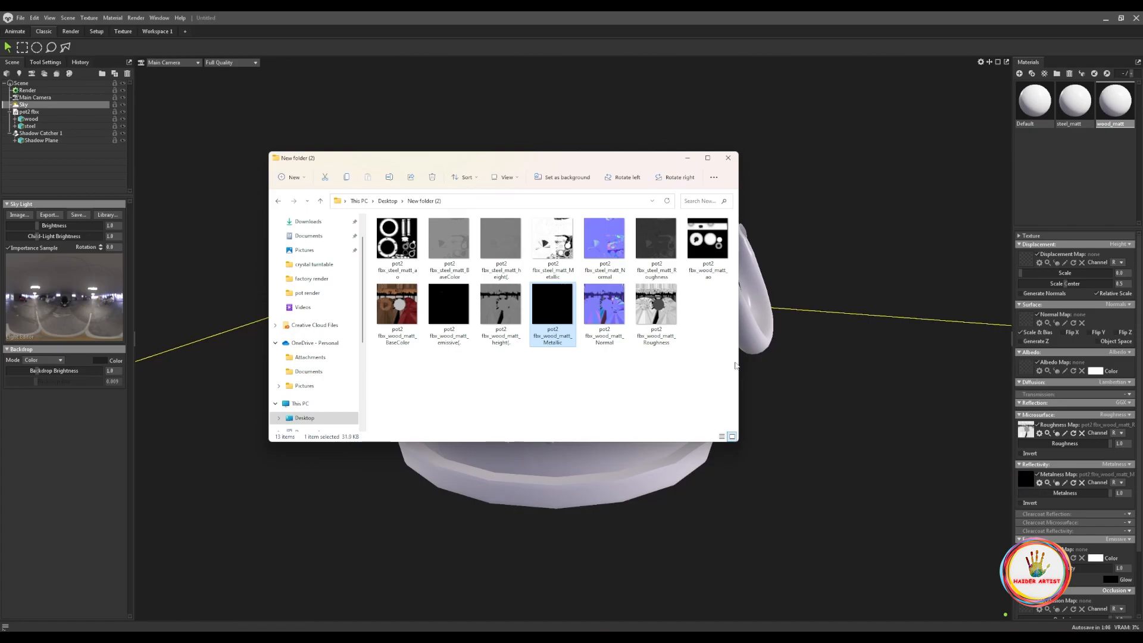
{"action": "left_click_drag", "start_coordinate": [607, 322], "coordinate": [1077, 336]}
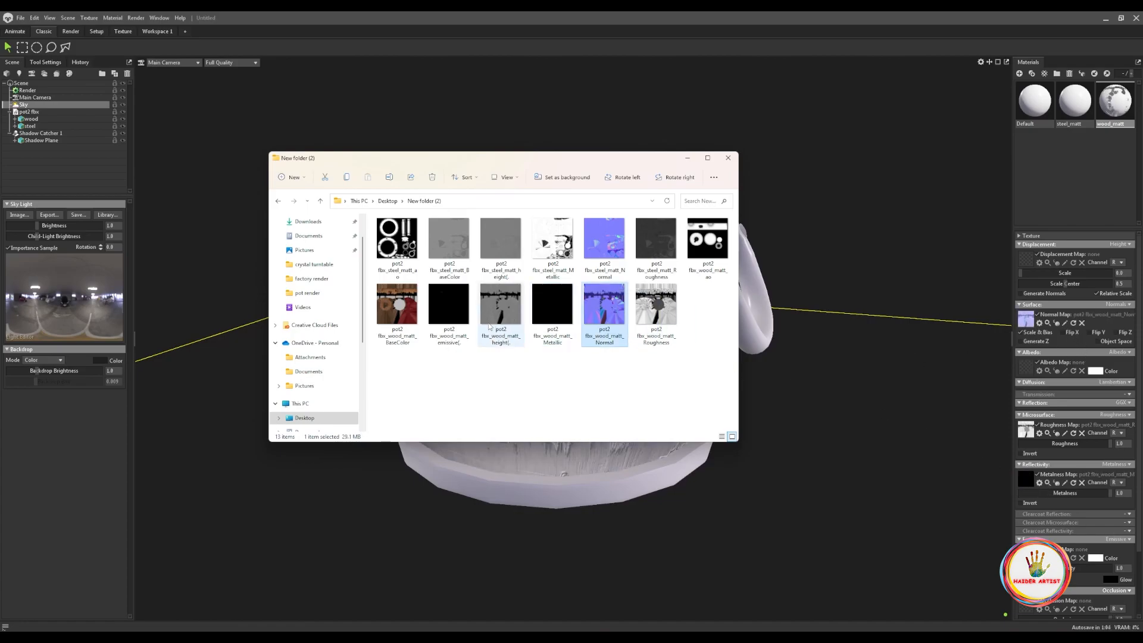
Assign the wood_matt height, emissive, BaseColor and ao textures to wood_matt's displacement, emissive, albedo and occlusion maps
{"action": "left_click_drag", "start_coordinate": [496, 320], "coordinate": [845, 318]}
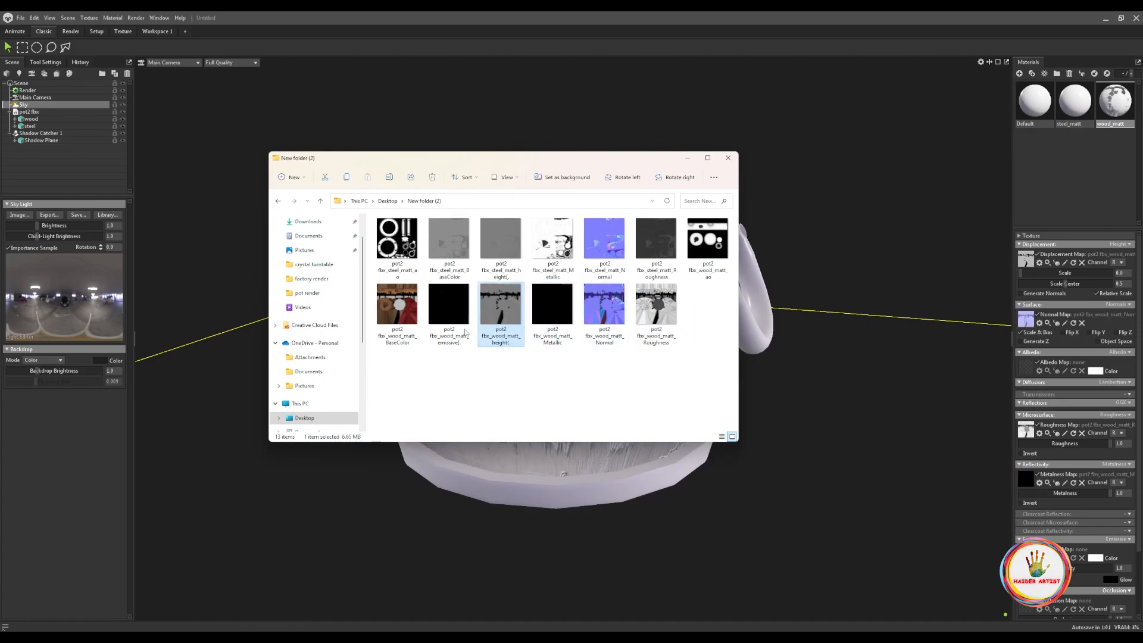
{"action": "left_click_drag", "start_coordinate": [436, 321], "coordinate": [960, 548]}
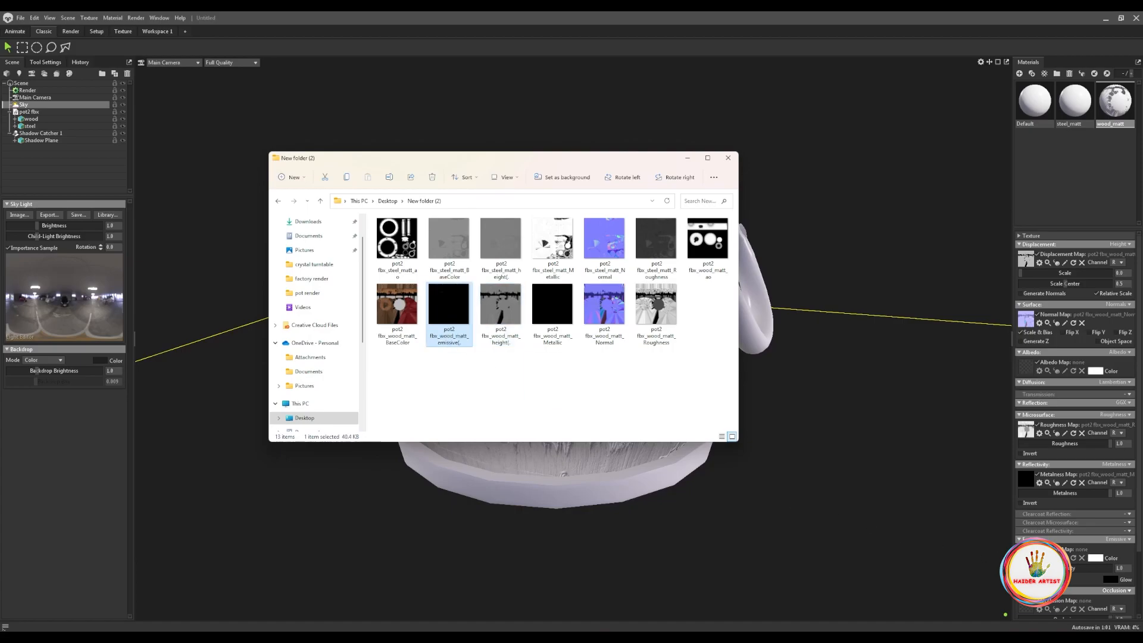
{"action": "left_click_drag", "start_coordinate": [396, 305], "coordinate": [1015, 383]}
{"action": "left_click_drag", "start_coordinate": [706, 253], "coordinate": [1059, 491]}
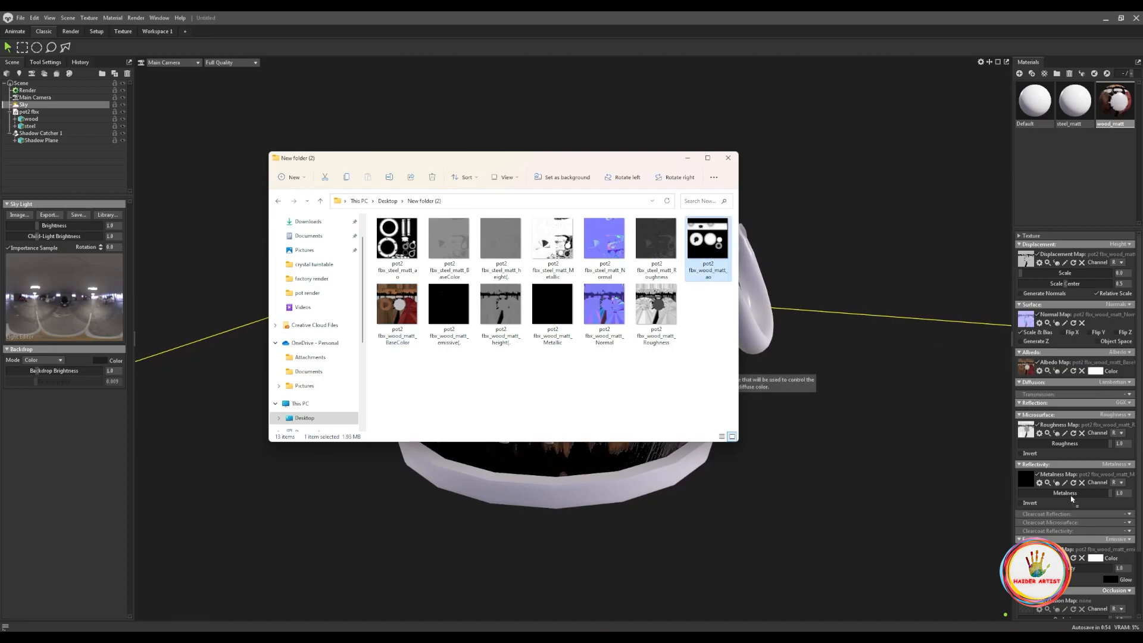
{"action": "left_click_drag", "start_coordinate": [1031, 605], "coordinate": [1031, 605]}
Assign the steel_matt ao, BaseColor and height textures to steel_matt's occlusion, albedo and displacement maps
{"action": "left_click", "coordinate": [1074, 102]}
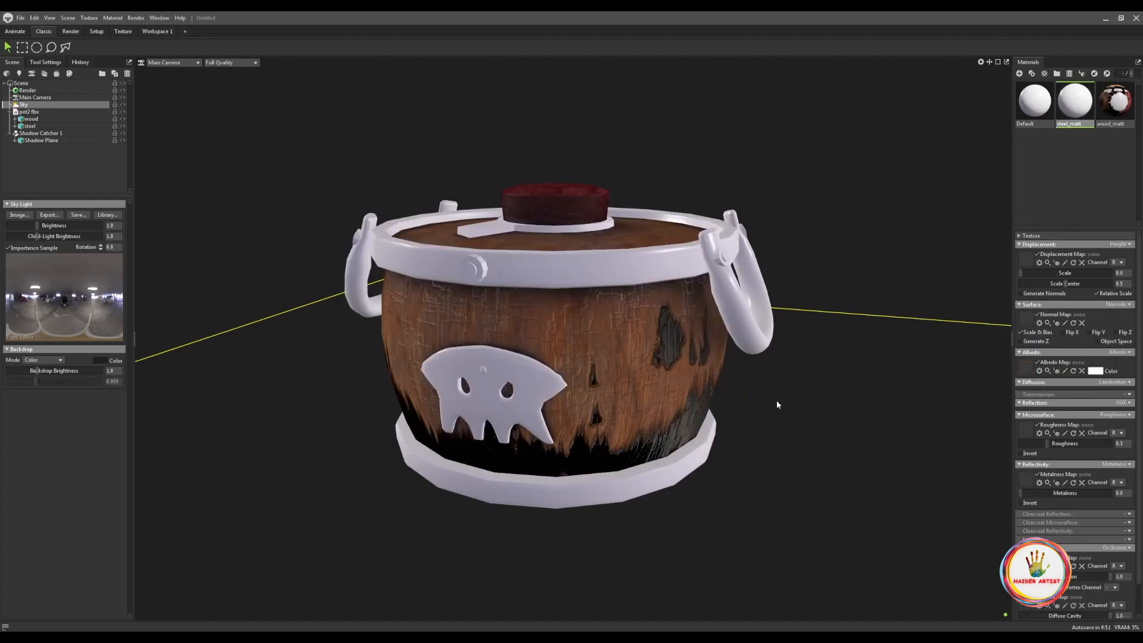
{"action": "key", "text": "alt+Tab"}
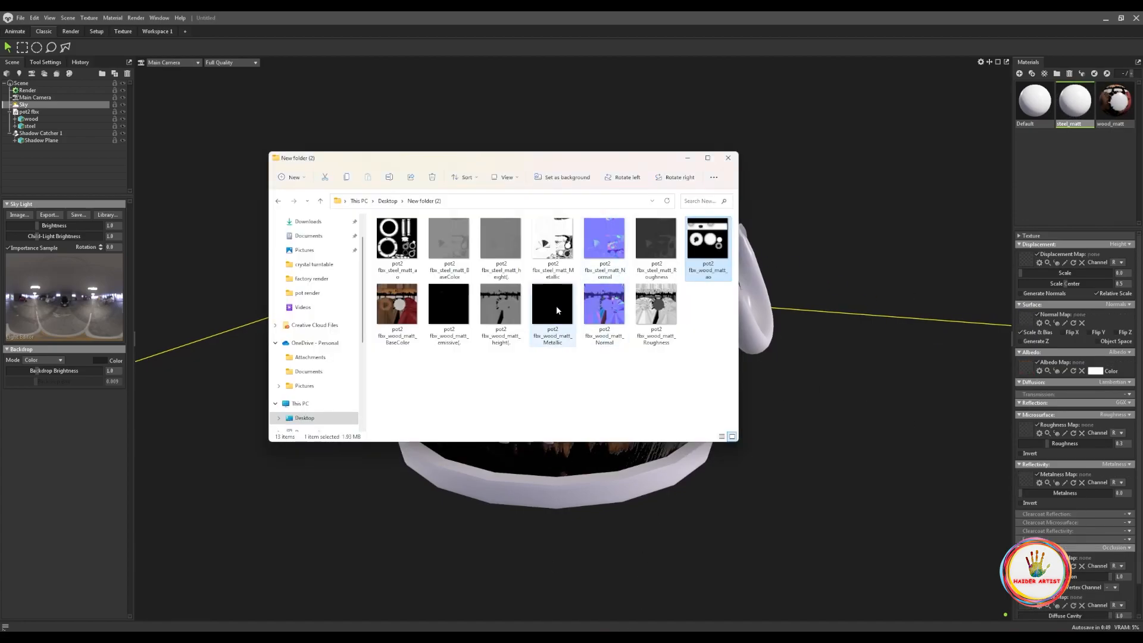
{"action": "left_click", "coordinate": [403, 280]}
{"action": "left_click_drag", "start_coordinate": [1031, 562], "coordinate": [1031, 563]}
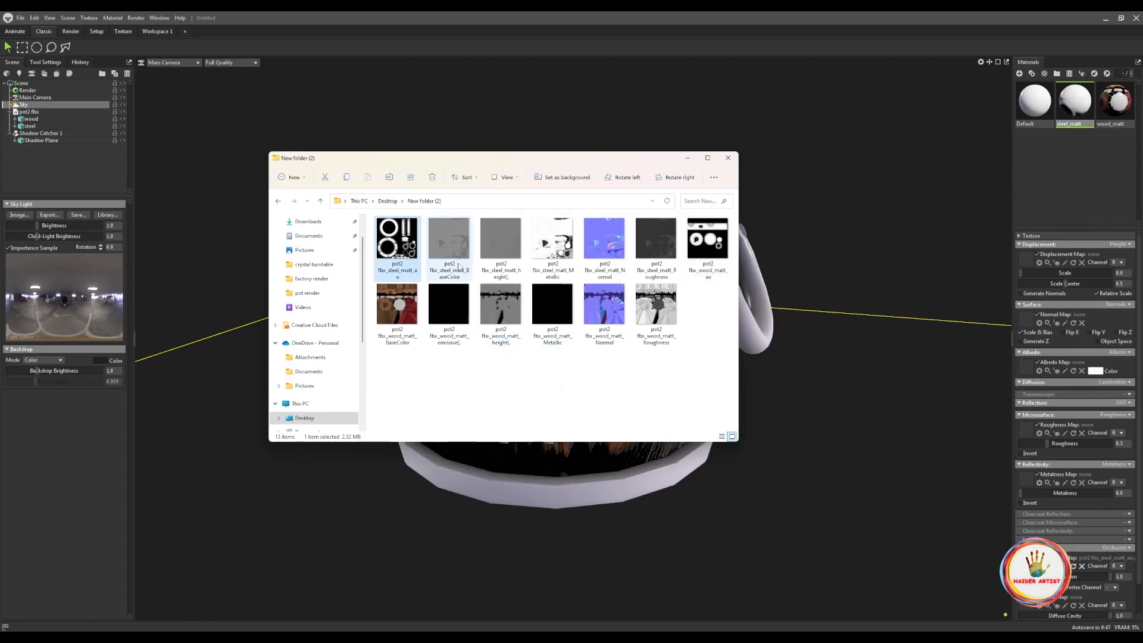
{"action": "left_click_drag", "start_coordinate": [448, 257], "coordinate": [958, 368]}
{"action": "left_click_drag", "start_coordinate": [1028, 371], "coordinate": [1028, 372]}
{"action": "left_click_drag", "start_coordinate": [501, 241], "coordinate": [999, 265]}
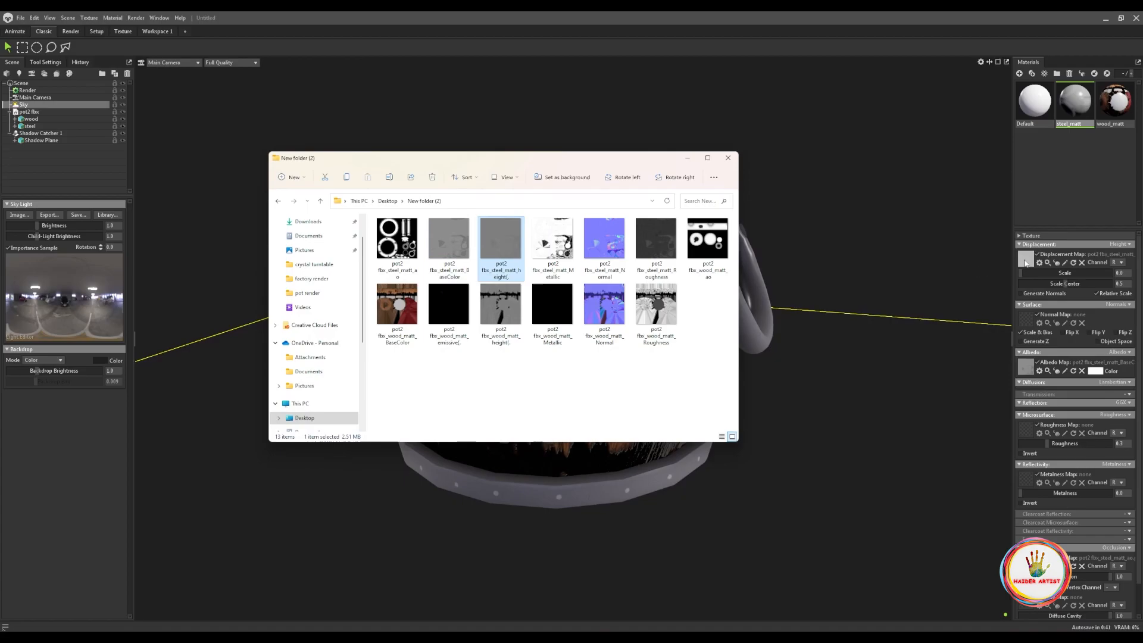
Assign the steel_matt Metallic, Normal and Roughness textures to their matching map slots on the steel_matt material
{"action": "left_click_drag", "start_coordinate": [553, 241], "coordinate": [1030, 485]}
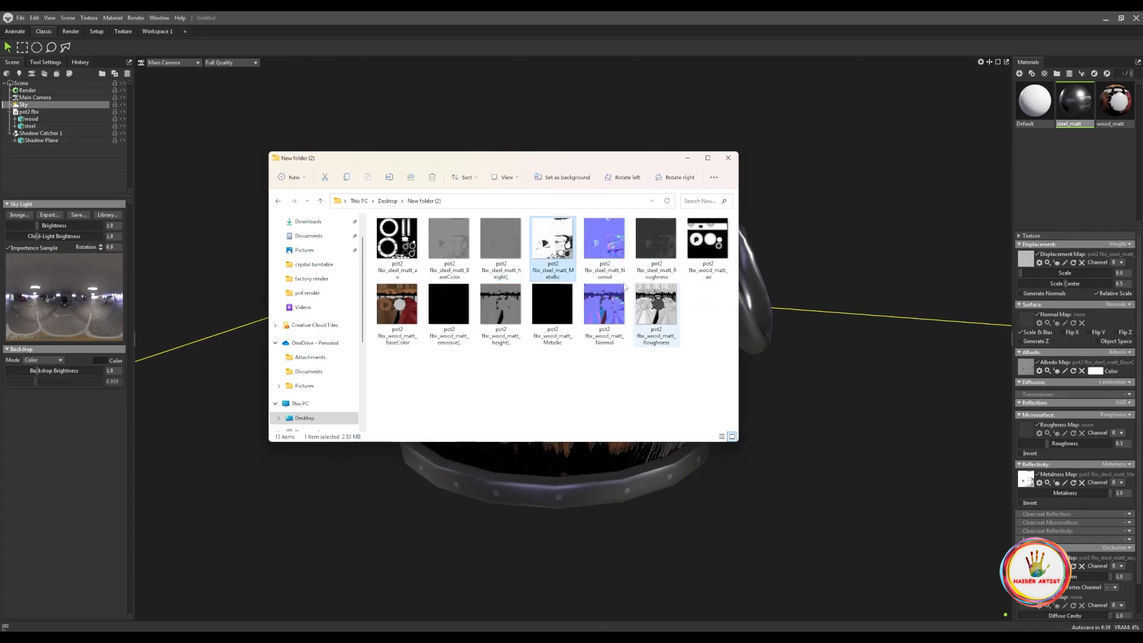
{"action": "left_click", "coordinate": [604, 256]}
{"action": "left_click_drag", "start_coordinate": [1024, 319], "coordinate": [1024, 319]}
{"action": "left_click_drag", "start_coordinate": [656, 240], "coordinate": [885, 355]}
{"action": "left_click_drag", "start_coordinate": [1022, 429], "coordinate": [1024, 429]}
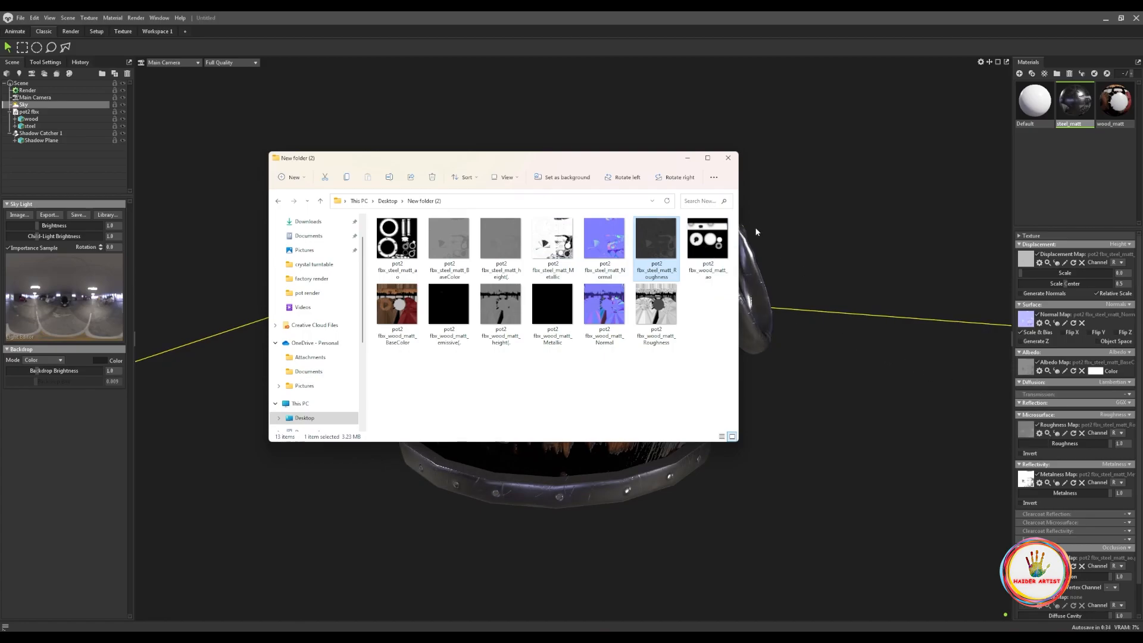
Close the texture folder window and rotate the sky lighting to about -97.6
{"action": "left_click", "coordinate": [726, 158]}
{"action": "left_click_drag", "start_coordinate": [659, 496], "coordinate": [406, 407], "text": "shift"}
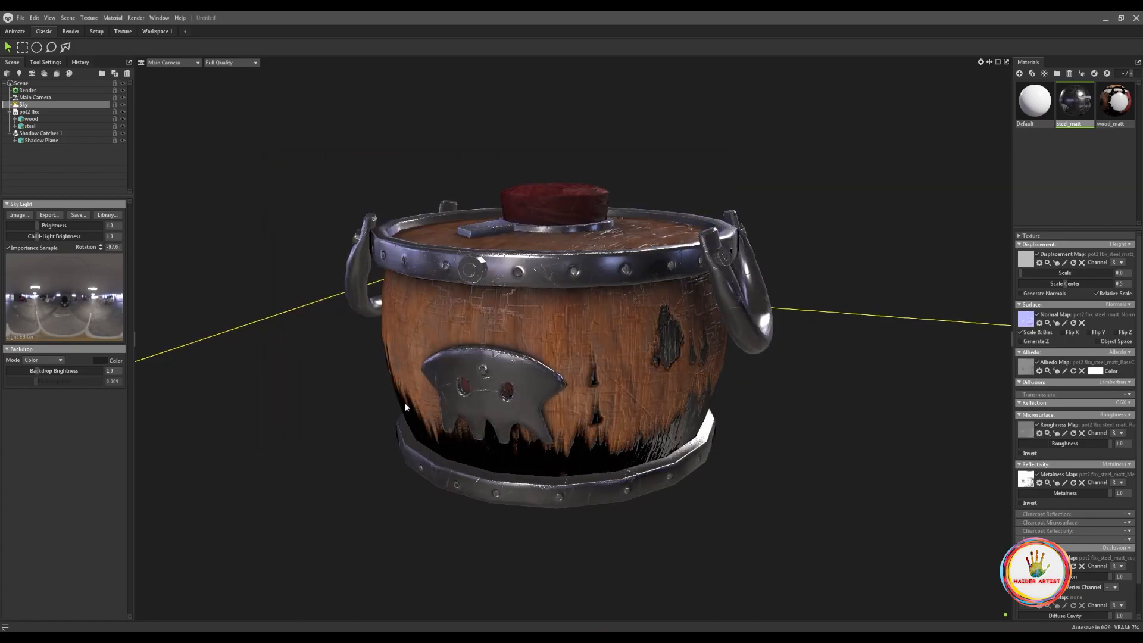
Open the sky library and try several sky presets on the pot, ending with City Hall Front
{"action": "left_click", "coordinate": [106, 215]}
{"action": "scroll", "coordinate": [267, 334], "scroll_direction": "down", "scroll_amount": 6}
{"action": "double_click", "coordinate": [268, 292]}
{"action": "double_click", "coordinate": [317, 301]}
{"action": "scroll", "coordinate": [318, 303], "scroll_direction": "down", "scroll_amount": 2}
{"action": "scroll", "coordinate": [316, 301], "scroll_direction": "down", "scroll_amount": 3}
{"action": "double_click", "coordinate": [274, 284]}
{"action": "scroll", "coordinate": [275, 285], "scroll_direction": "down", "scroll_amount": 2}
{"action": "double_click", "coordinate": [263, 292]}
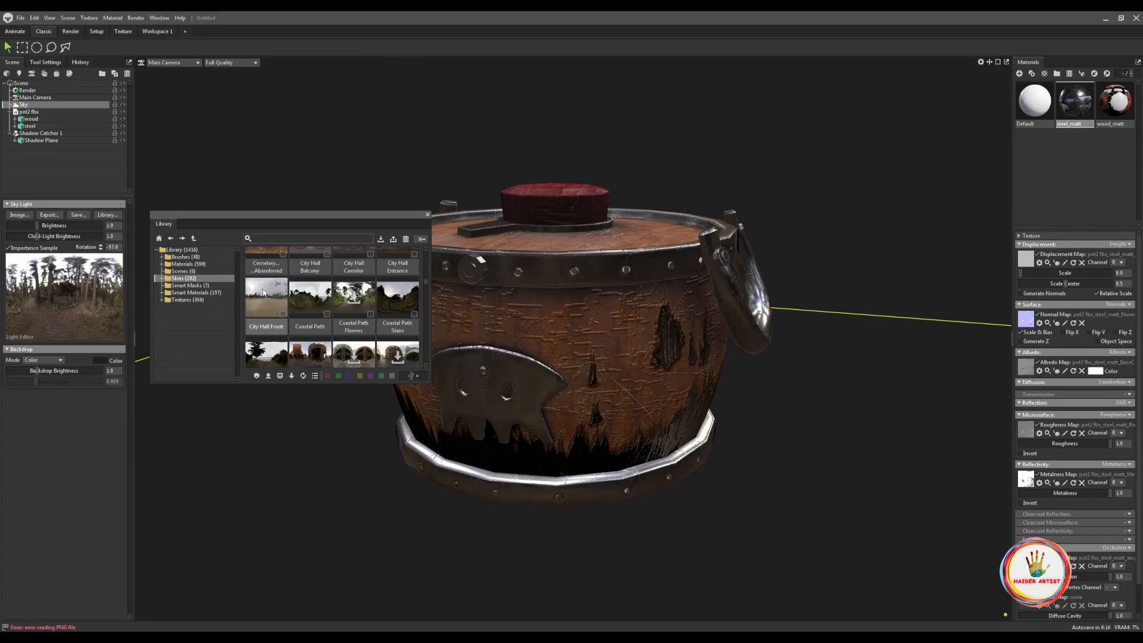
Try the Courtyard Garden, Courtyard Merry Go Round and Field Lake sky presets on the pot
{"action": "scroll", "coordinate": [295, 298], "scroll_direction": "down", "scroll_amount": 4}
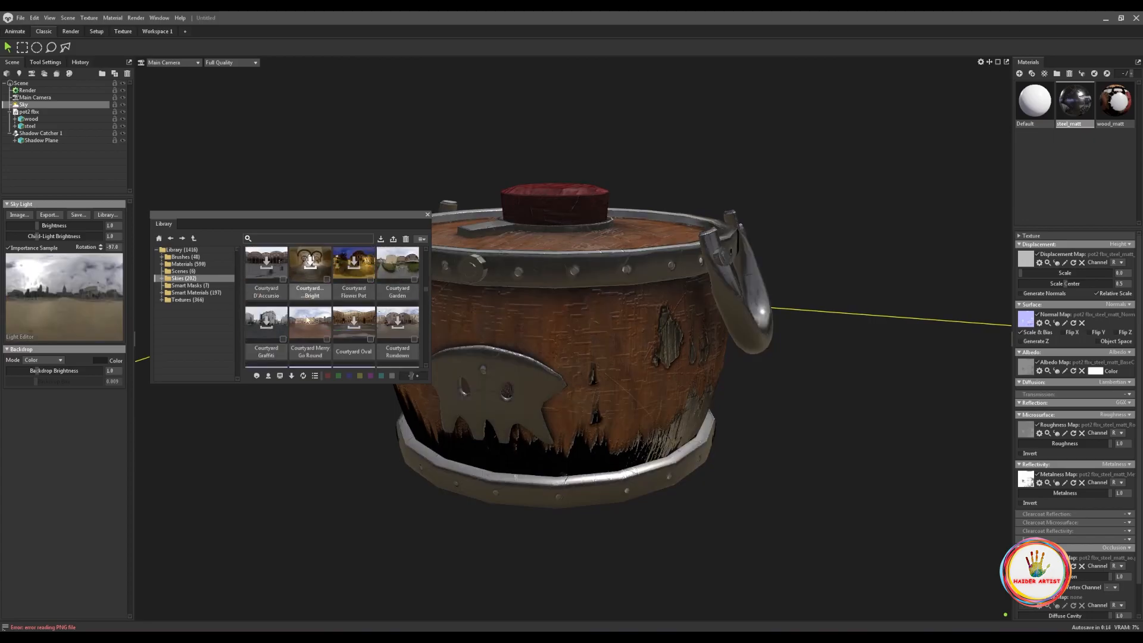
{"action": "double_click", "coordinate": [399, 266]}
{"action": "scroll", "coordinate": [266, 298], "scroll_direction": "down", "scroll_amount": 1}
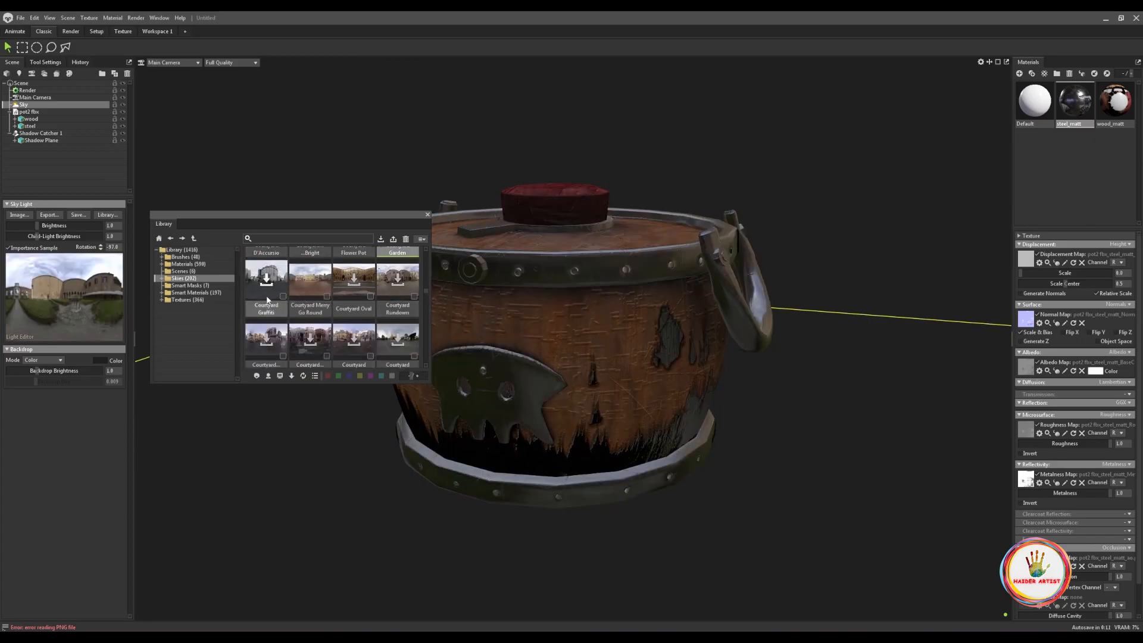
{"action": "scroll", "coordinate": [266, 299], "scroll_direction": "down", "scroll_amount": 1}
{"action": "double_click", "coordinate": [309, 266]}
{"action": "scroll", "coordinate": [309, 266], "scroll_direction": "down", "scroll_amount": 2}
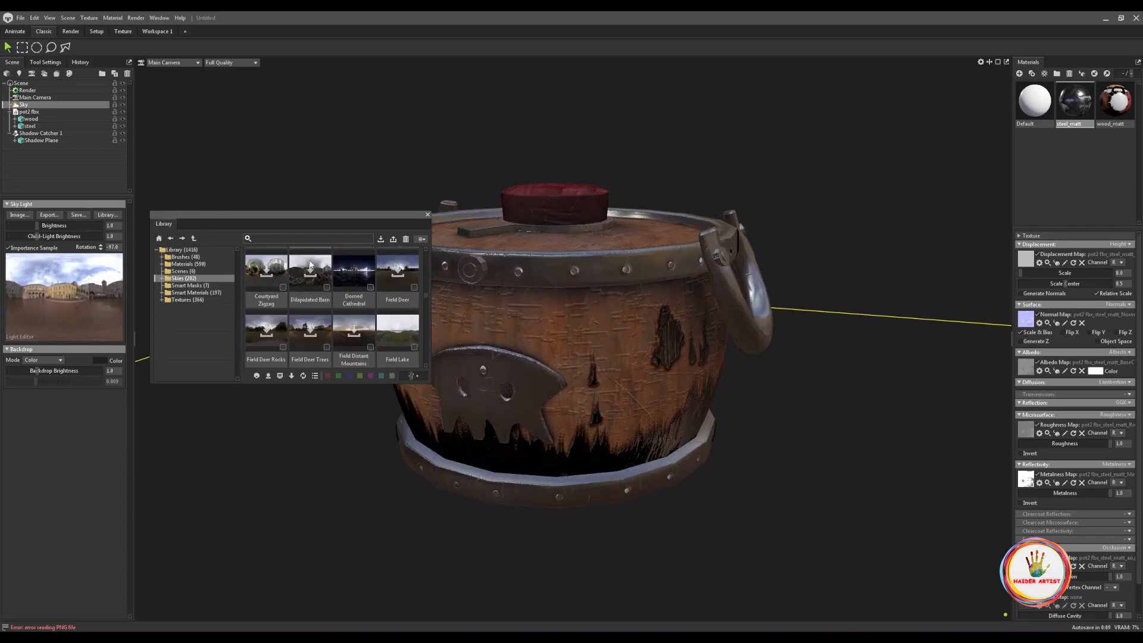
{"action": "double_click", "coordinate": [387, 320]}
{"action": "scroll", "coordinate": [388, 320], "scroll_direction": "down", "scroll_amount": 1}
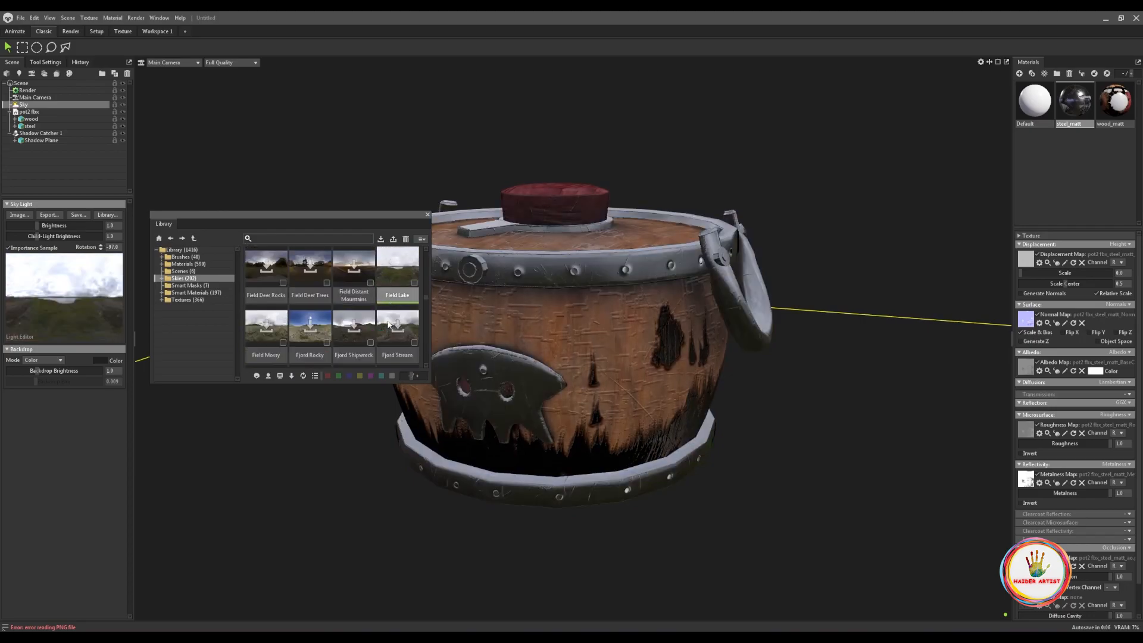
Apply the Fjord Village sky preset to light the pot
{"action": "scroll", "coordinate": [387, 324], "scroll_direction": "down", "scroll_amount": 2}
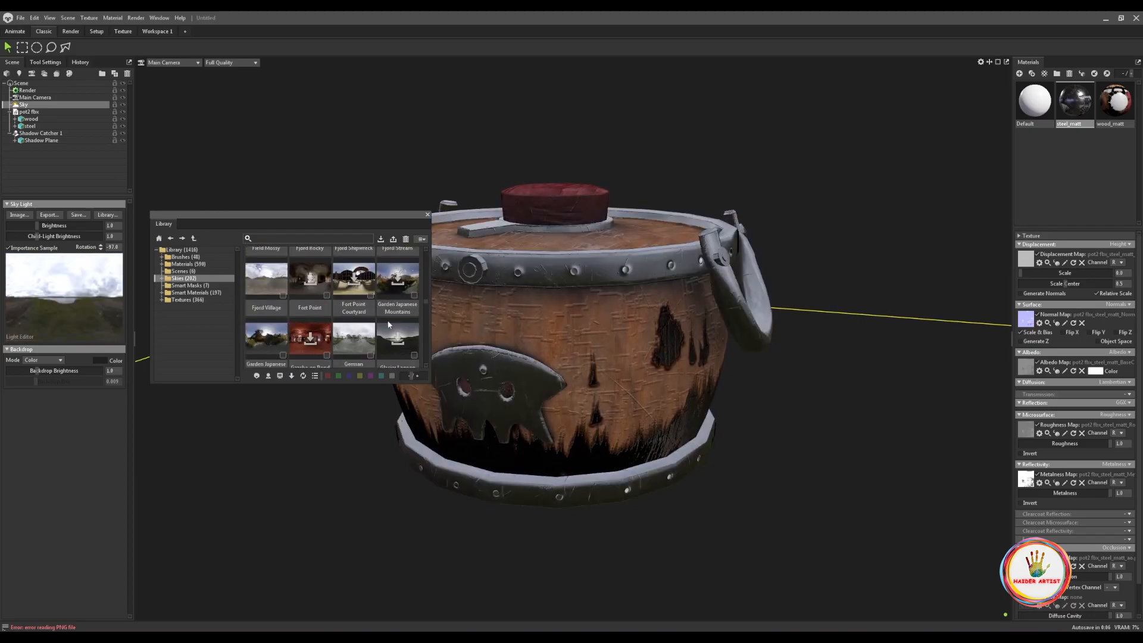
{"action": "double_click", "coordinate": [257, 280]}
{"action": "scroll", "coordinate": [262, 284], "scroll_direction": "down", "scroll_amount": 1}
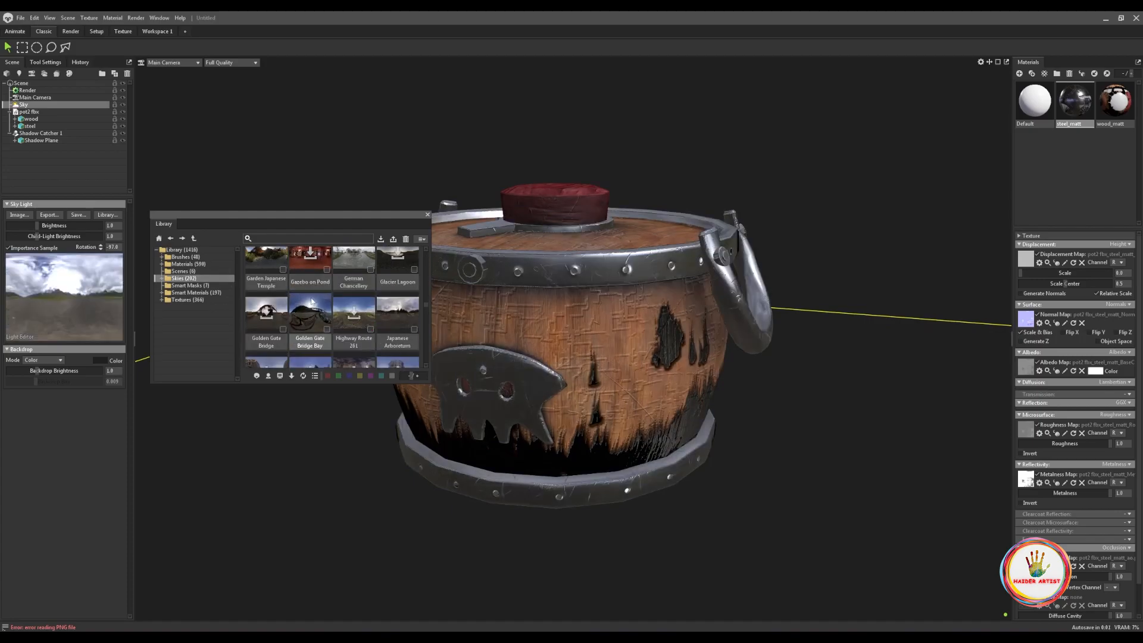
Try the Japanese Arboretum and museumplein sky presets on the pot
{"action": "double_click", "coordinate": [390, 309]}
{"action": "scroll", "coordinate": [381, 312], "scroll_direction": "down", "scroll_amount": 6}
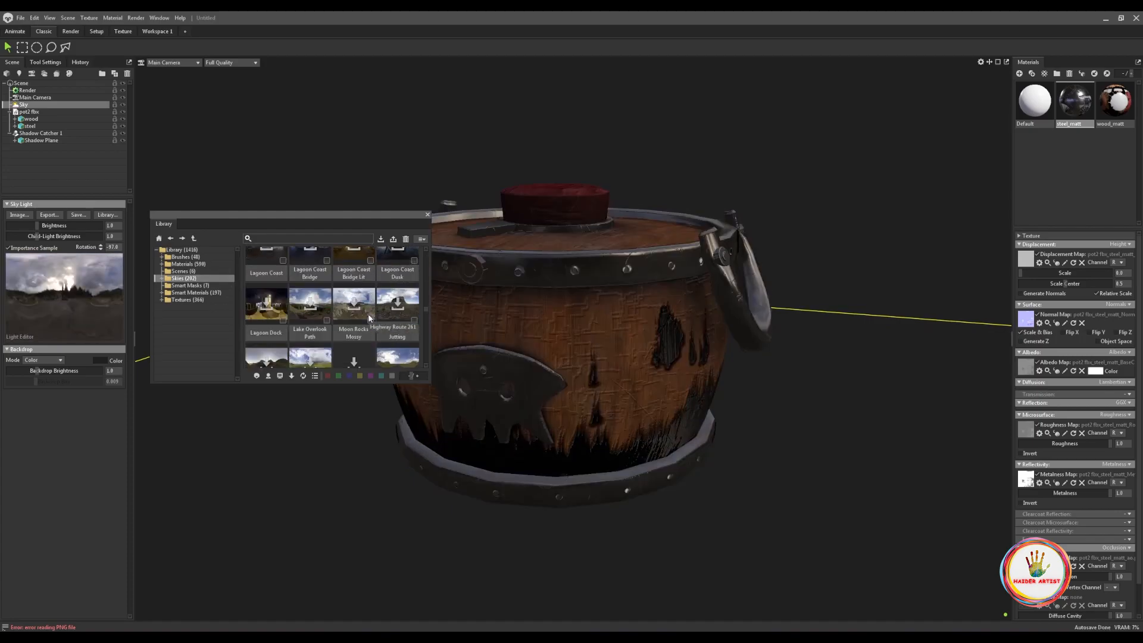
{"action": "scroll", "coordinate": [367, 313], "scroll_direction": "down", "scroll_amount": 2}
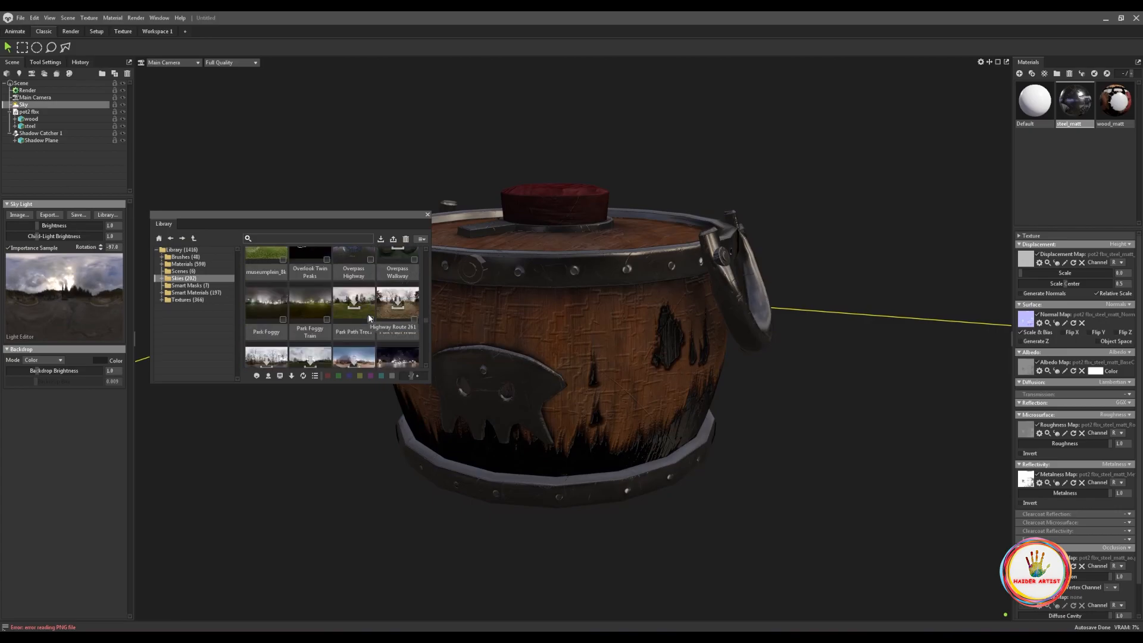
{"action": "double_click", "coordinate": [261, 272]}
{"action": "scroll", "coordinate": [337, 319], "scroll_direction": "down", "scroll_amount": 4}
{"action": "scroll", "coordinate": [337, 319], "scroll_direction": "down", "scroll_amount": 4}
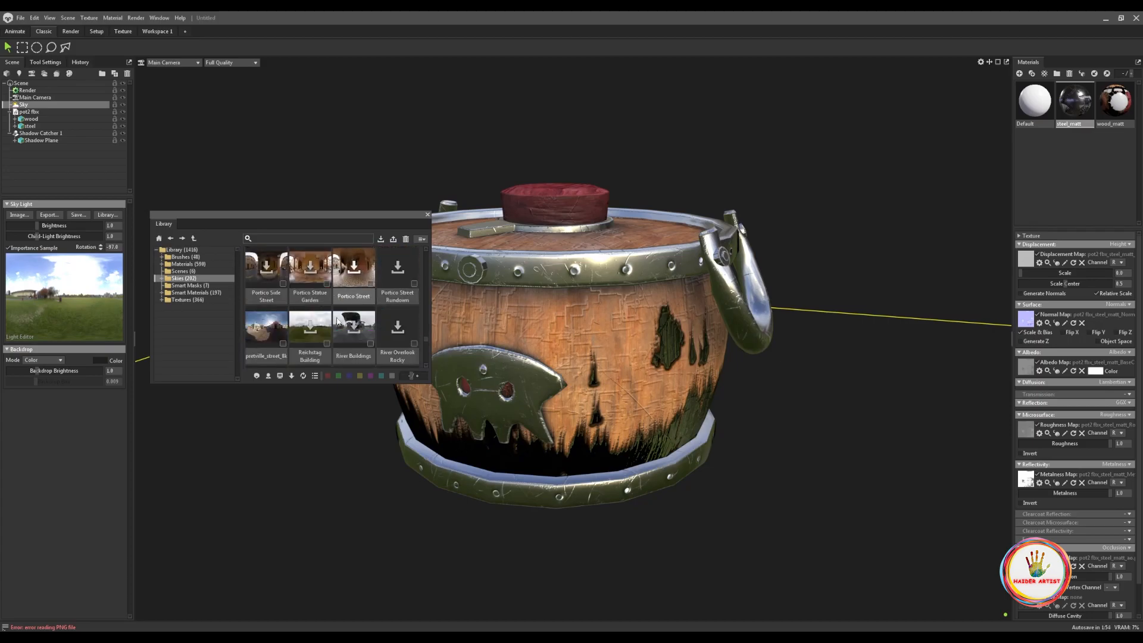
Apply the street sky preset beside Reichstag Building and rotate the sky lighting to about -281
{"action": "double_click", "coordinate": [266, 328]}
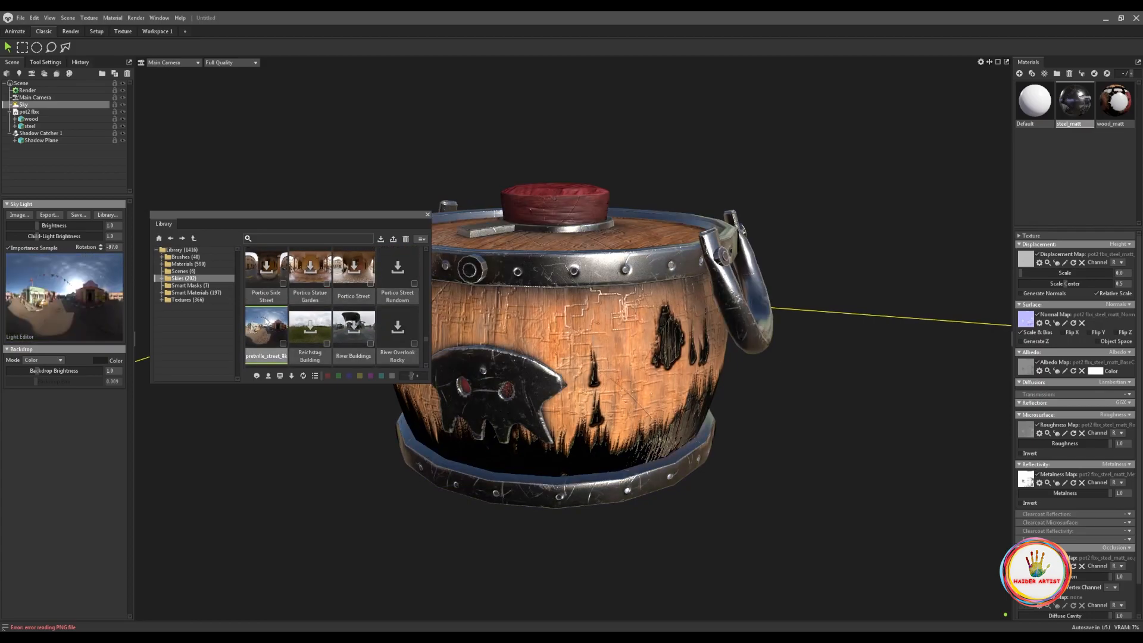
{"action": "scroll", "coordinate": [305, 323], "scroll_direction": "down", "scroll_amount": 2}
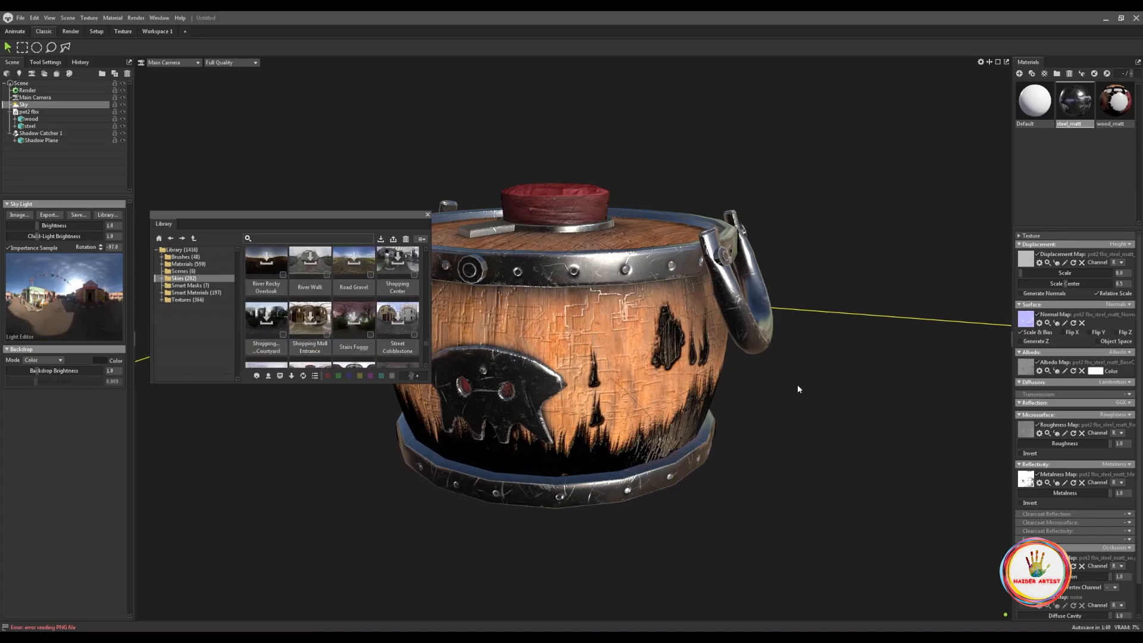
{"action": "left_click_drag", "start_coordinate": [774, 386], "coordinate": [561, 391], "text": "shift"}
Try the Train Station Exterior sky preset and the last preset in the sky library on the pot
{"action": "scroll", "coordinate": [373, 314], "scroll_direction": "down", "scroll_amount": 3}
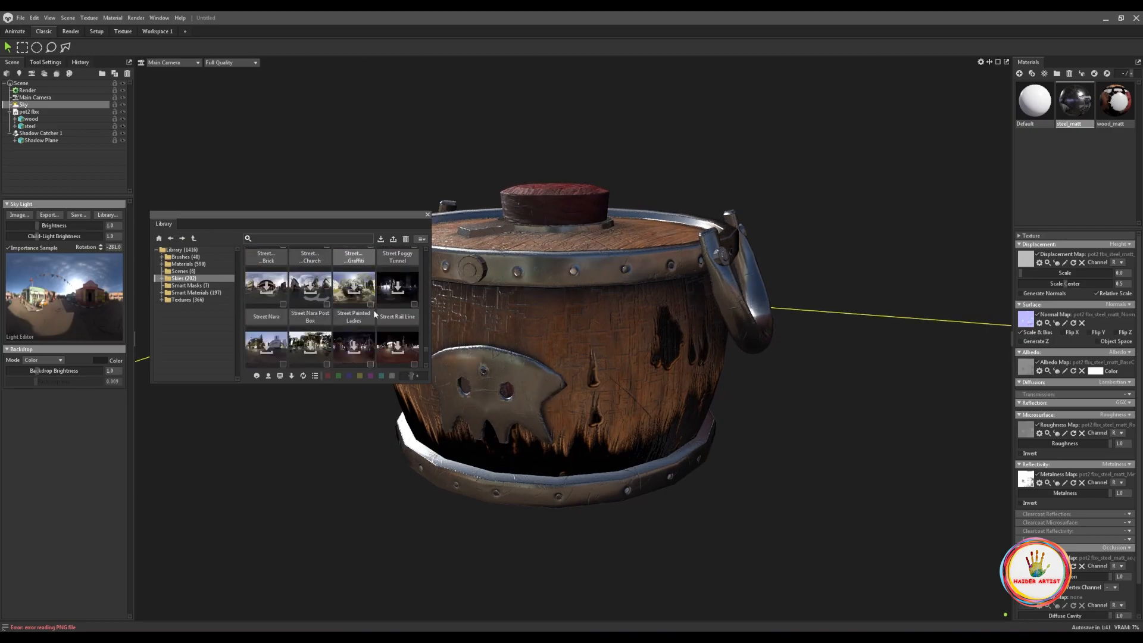
{"action": "scroll", "coordinate": [373, 314], "scroll_direction": "down", "scroll_amount": 4}
{"action": "double_click", "coordinate": [351, 308]}
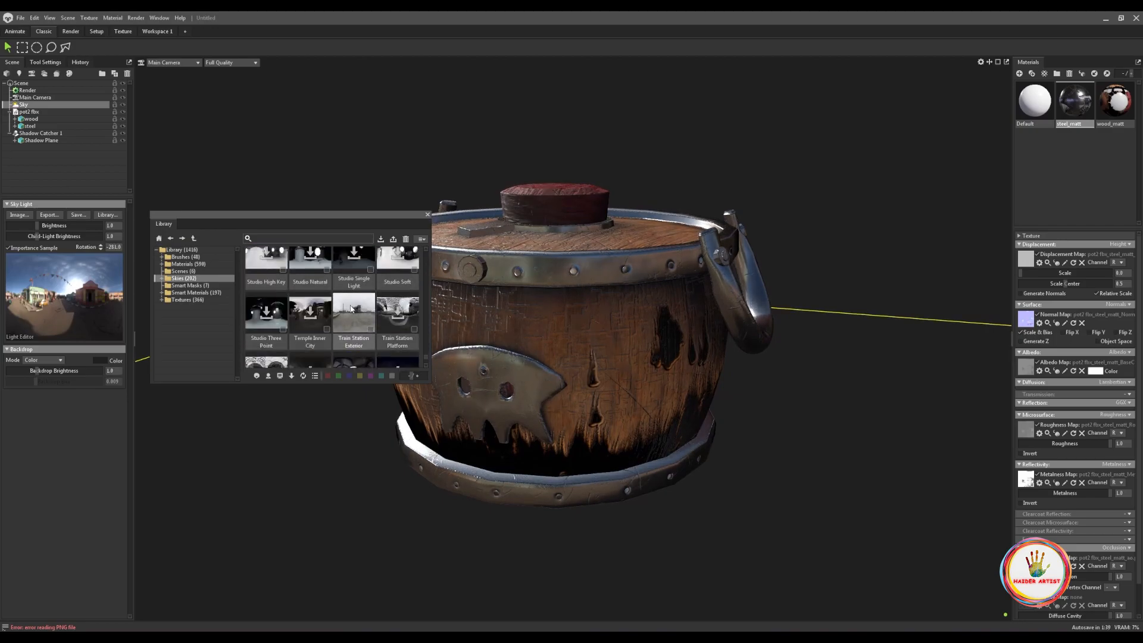
{"action": "scroll", "coordinate": [351, 308], "scroll_direction": "down", "scroll_amount": 2}
{"action": "double_click", "coordinate": [312, 346]}
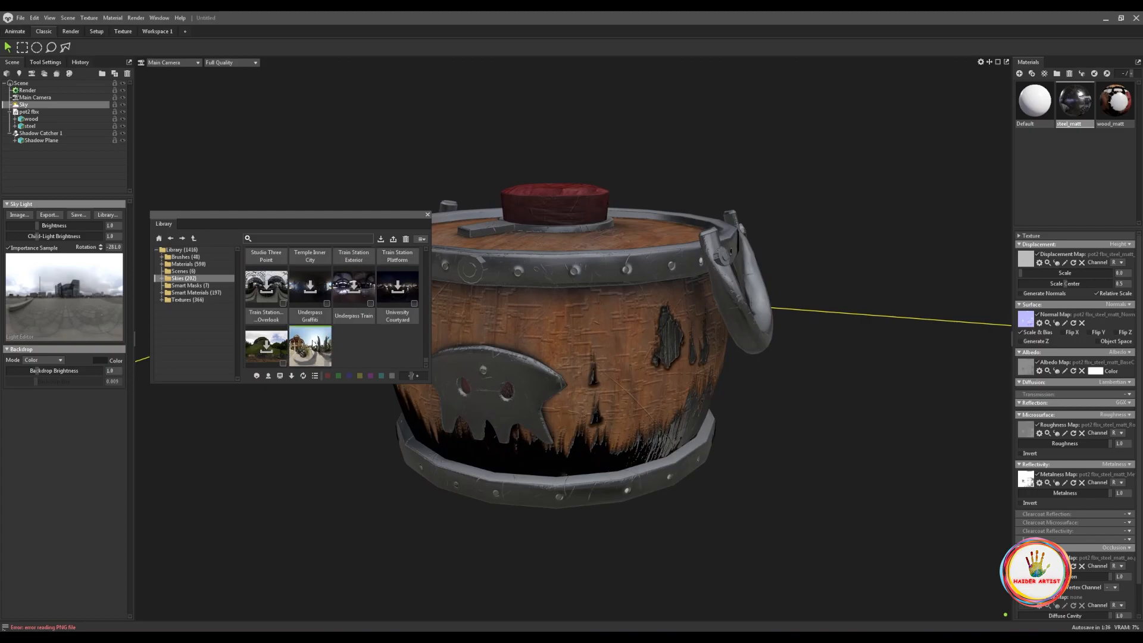
{"action": "scroll", "coordinate": [317, 330], "scroll_direction": "up", "scroll_amount": 15}
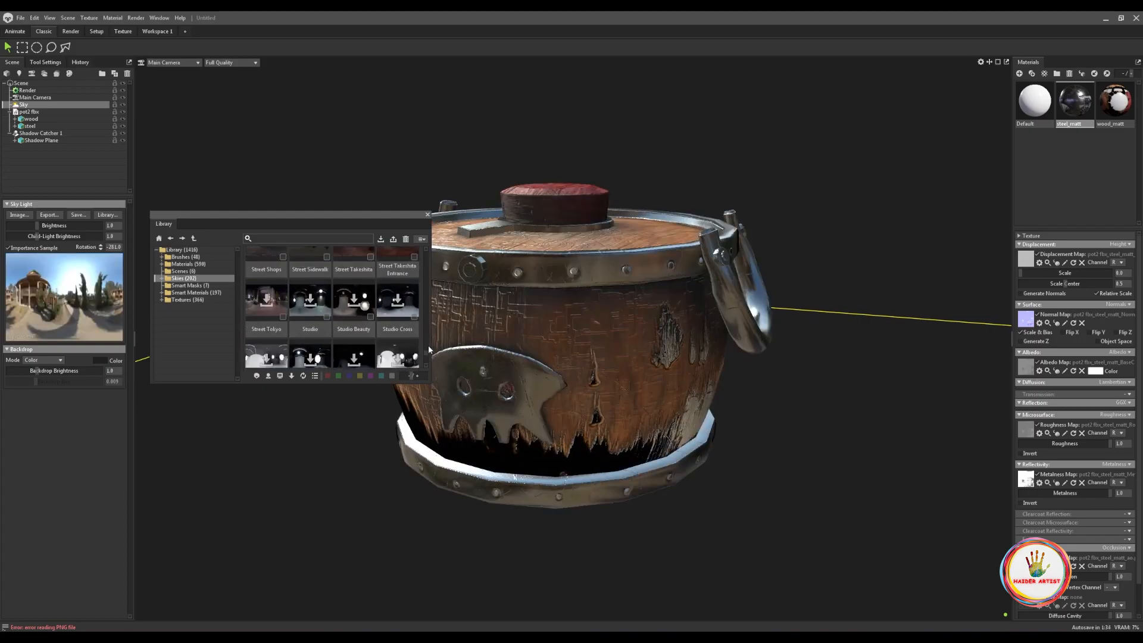
Compare the Abandoned House and Alley Bikes sky presets on the pot, ending with Alley Bikes
{"action": "double_click", "coordinate": [397, 271]}
{"action": "double_click", "coordinate": [344, 266]}
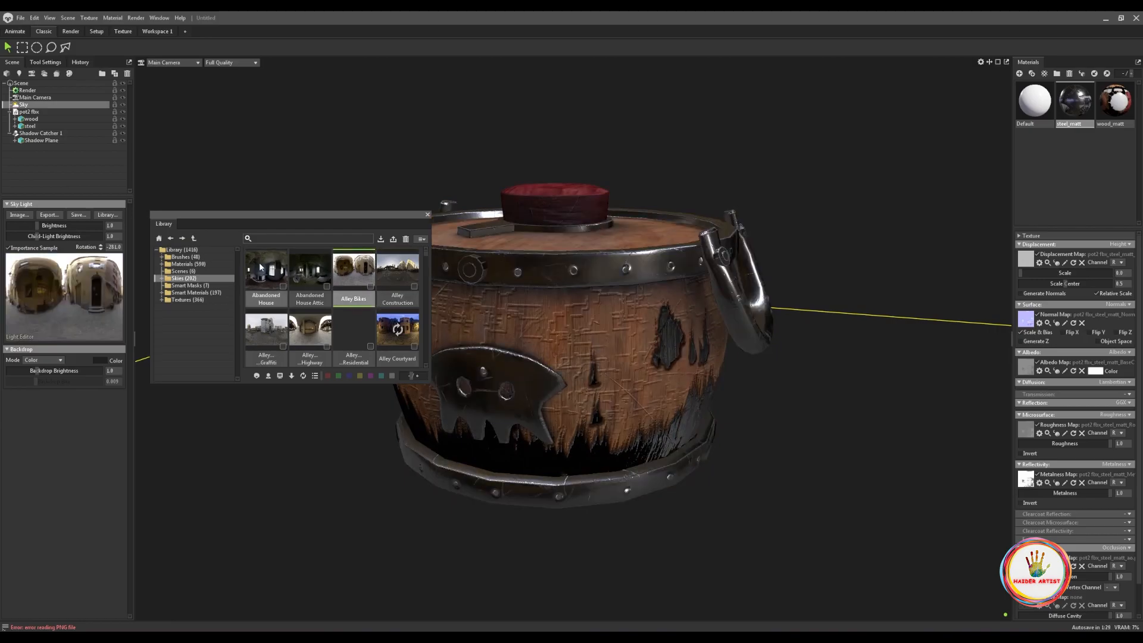
{"action": "double_click", "coordinate": [260, 267]}
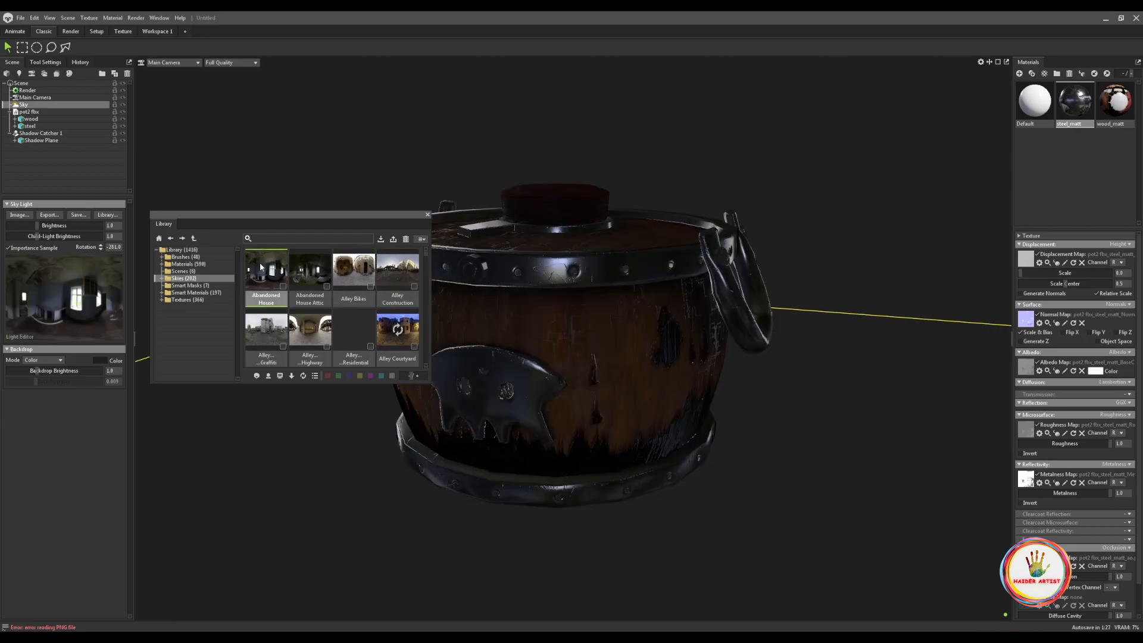
{"action": "double_click", "coordinate": [348, 266]}
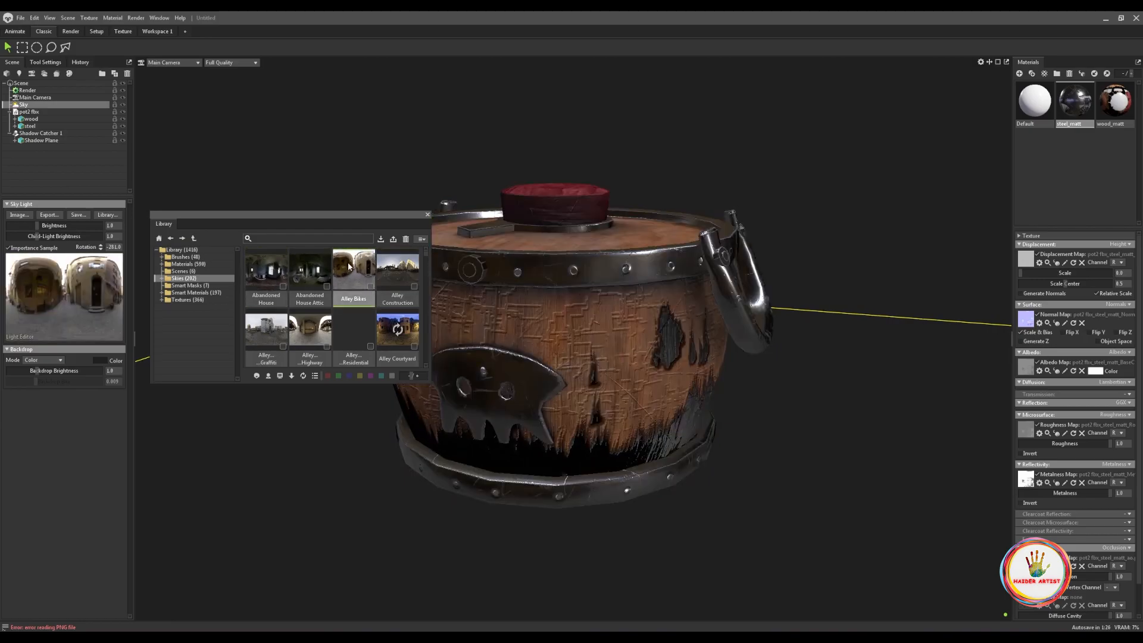
Close the sky library and rotate the sky lighting to about -408
{"action": "left_click", "coordinate": [428, 214]}
{"action": "left_click_drag", "start_coordinate": [687, 494], "coordinate": [595, 509], "text": "shift"}
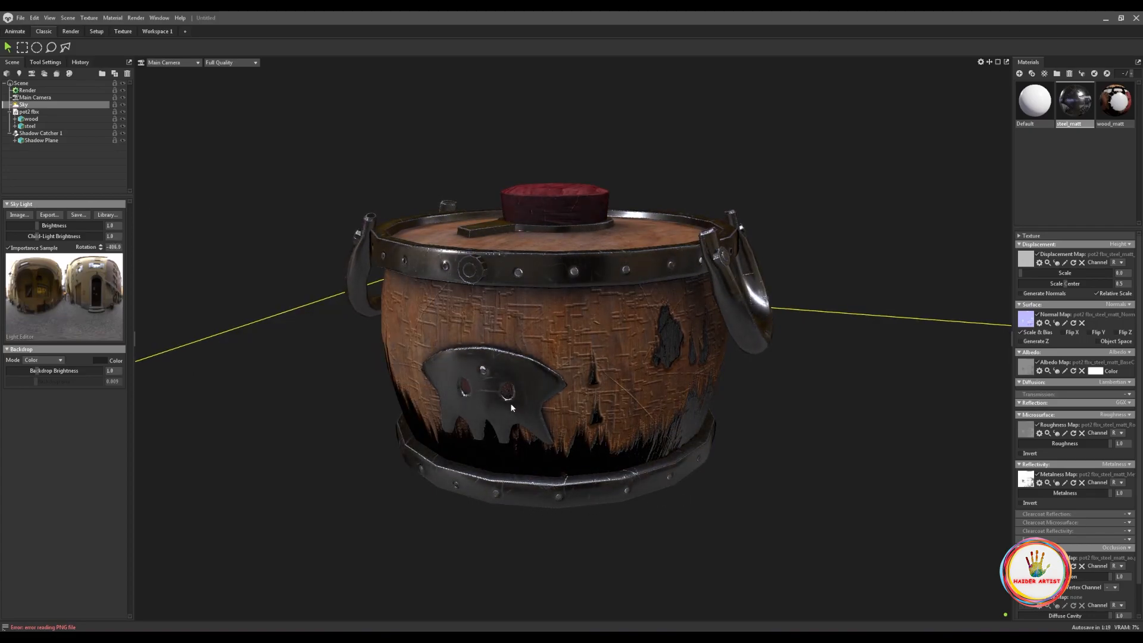
{"action": "left_click_drag", "start_coordinate": [510, 401], "coordinate": [538, 406]}
Enable the safe frame for the main camera
{"action": "left_click", "coordinate": [30, 91]}
{"action": "left_click", "coordinate": [34, 97]}
{"action": "left_click", "coordinate": [20, 322]}
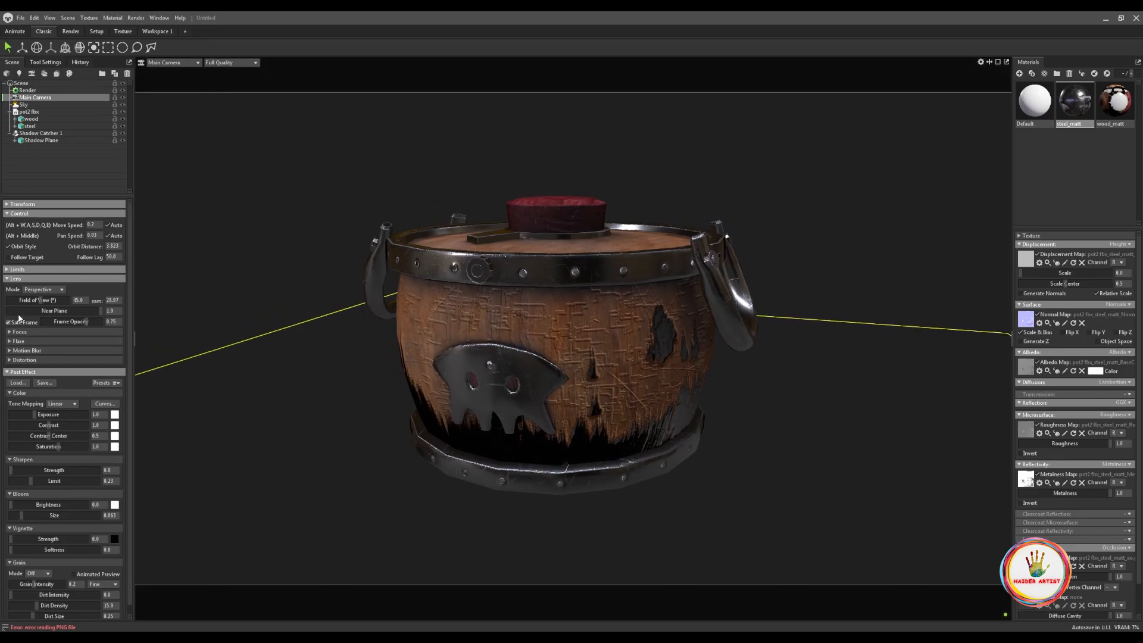
Set the render's image output to a 2560 x 2560 resolution with 600 samples
{"action": "left_click", "coordinate": [28, 90]}
{"action": "scroll", "coordinate": [62, 349], "scroll_direction": "down", "scroll_amount": 5}
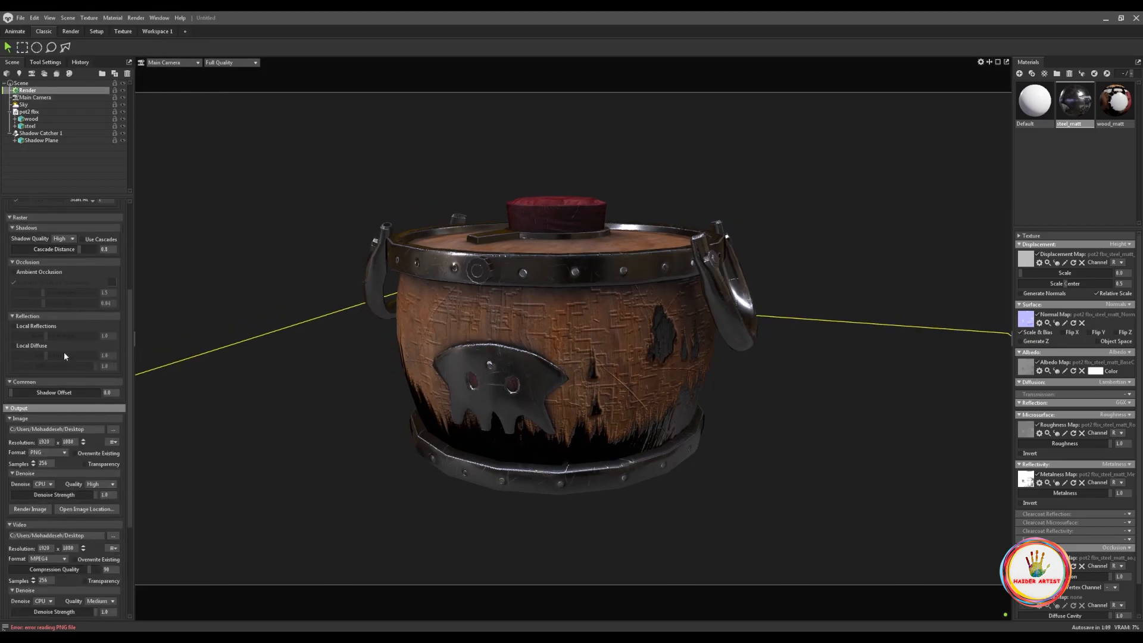
{"action": "left_click", "coordinate": [113, 334]}
{"action": "left_click", "coordinate": [92, 370]}
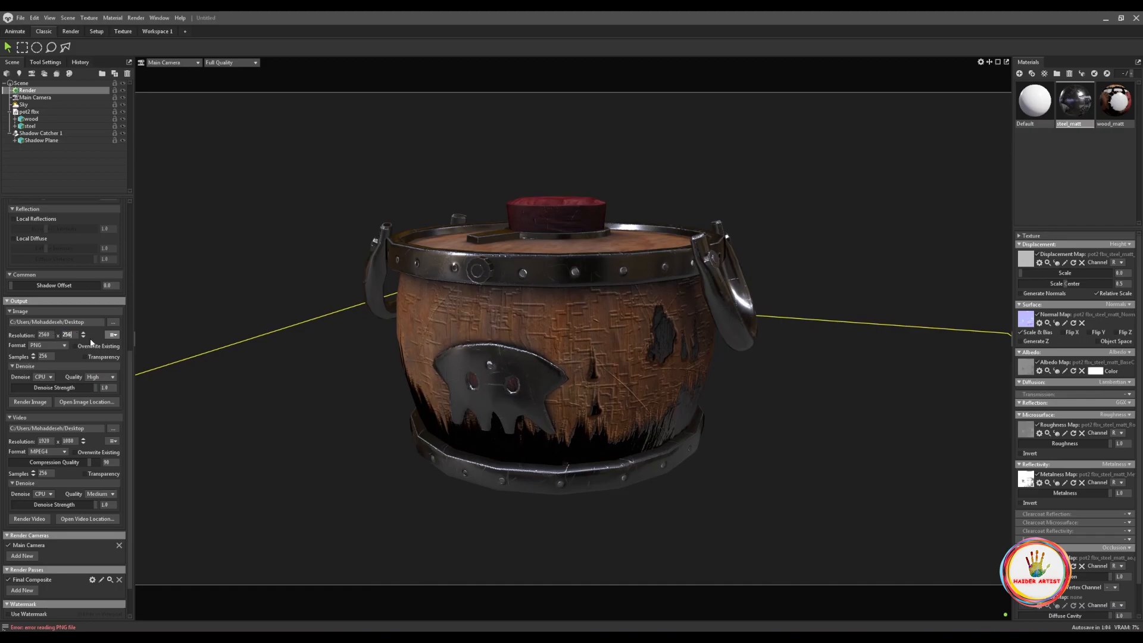
{"action": "type", "text": "0"}
{"action": "key", "text": "Return"}
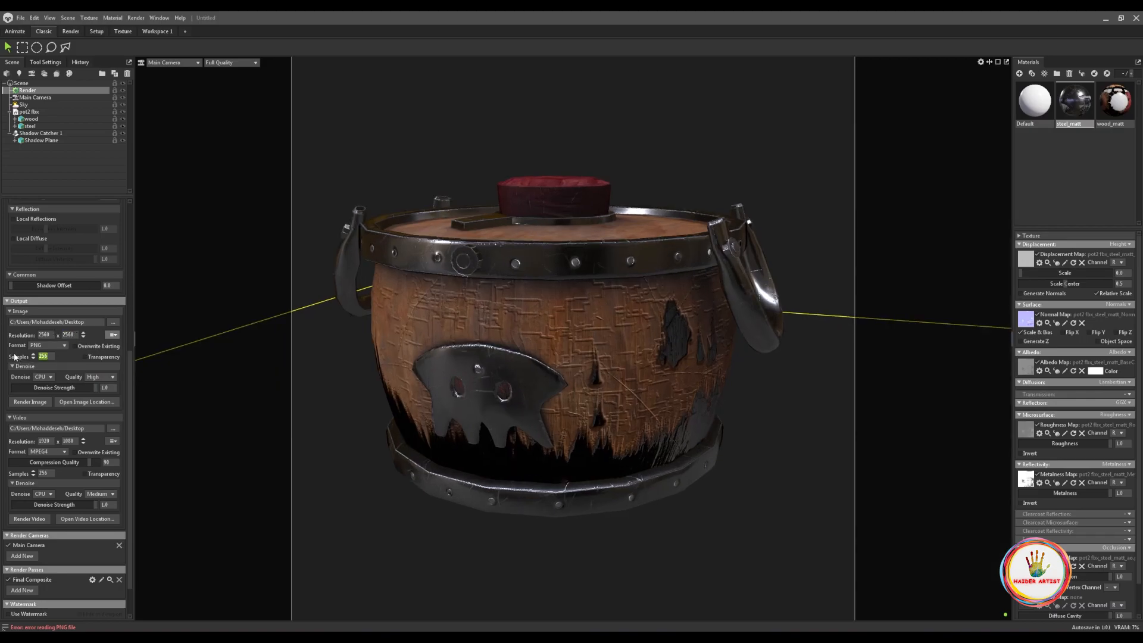
{"action": "type", "text": "600"}
Add a directional light to the sky and give it a warm yellow-orange colour
{"action": "left_click", "coordinate": [24, 104]}
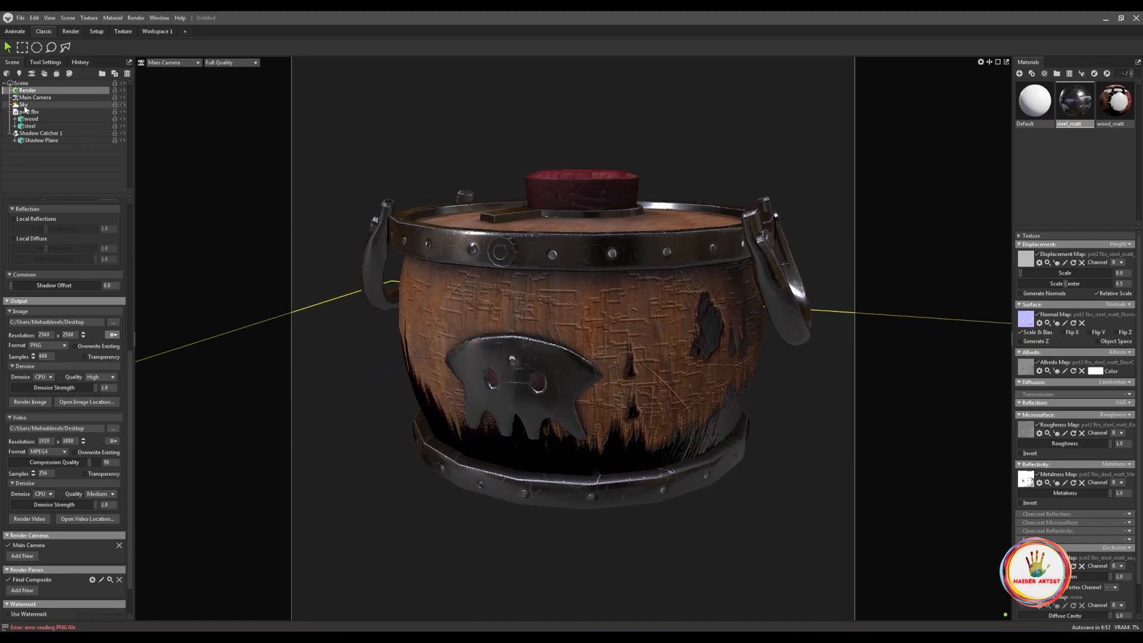
{"action": "left_click_drag", "start_coordinate": [58, 290], "coordinate": [20, 257]}
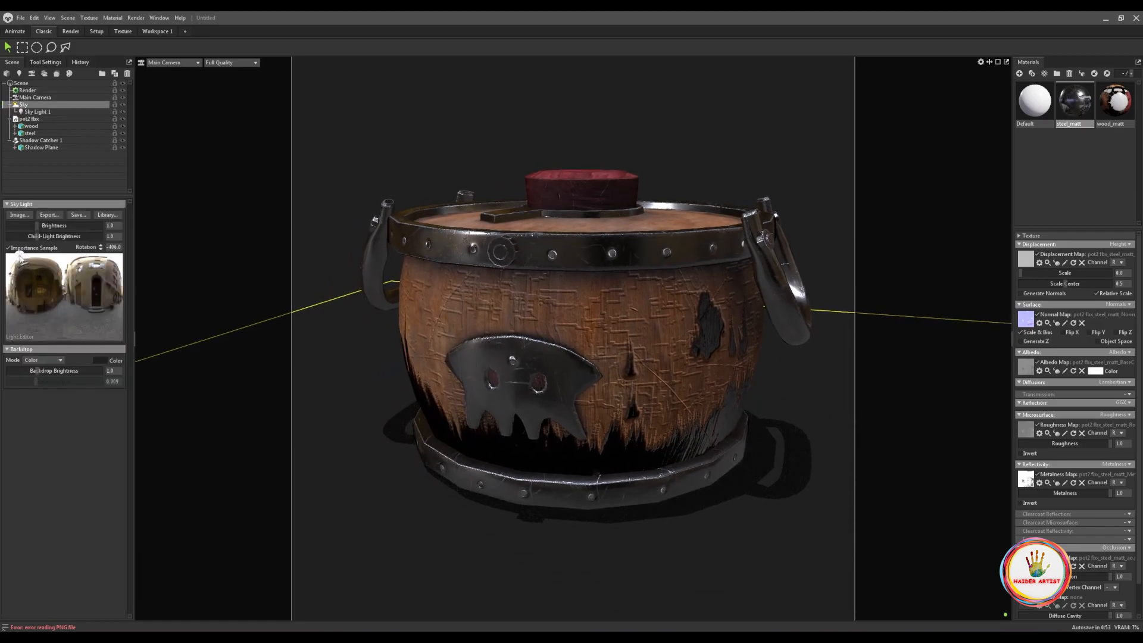
{"action": "left_click", "coordinate": [32, 112]}
{"action": "left_click", "coordinate": [100, 225]}
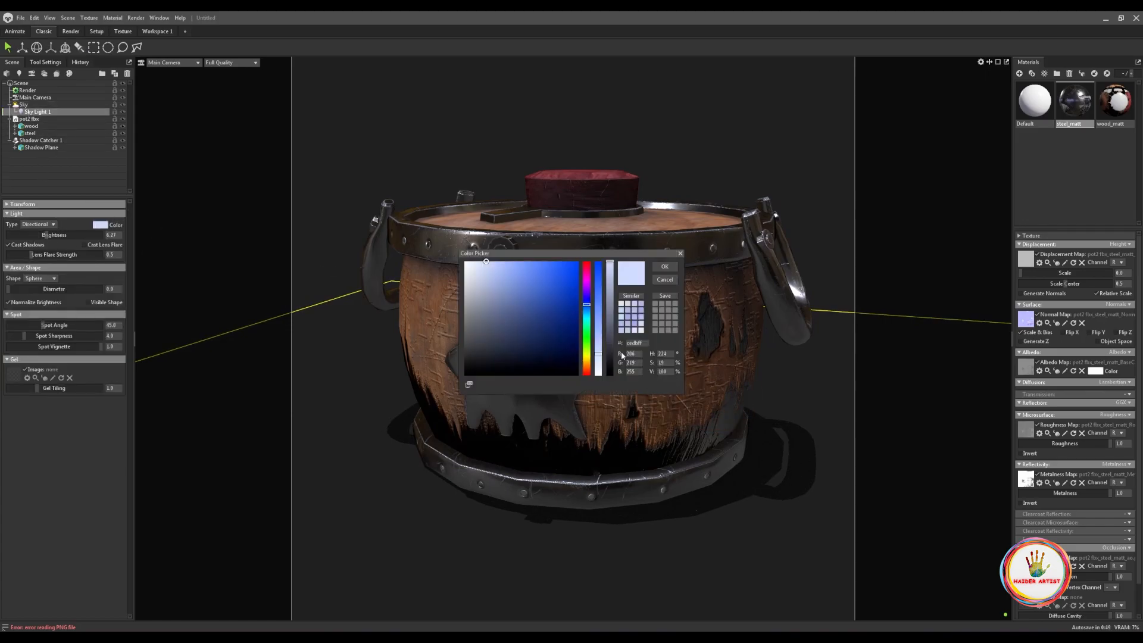
{"action": "left_click", "coordinate": [588, 361]}
{"action": "left_click", "coordinate": [538, 278]}
{"action": "left_click", "coordinate": [664, 267]}
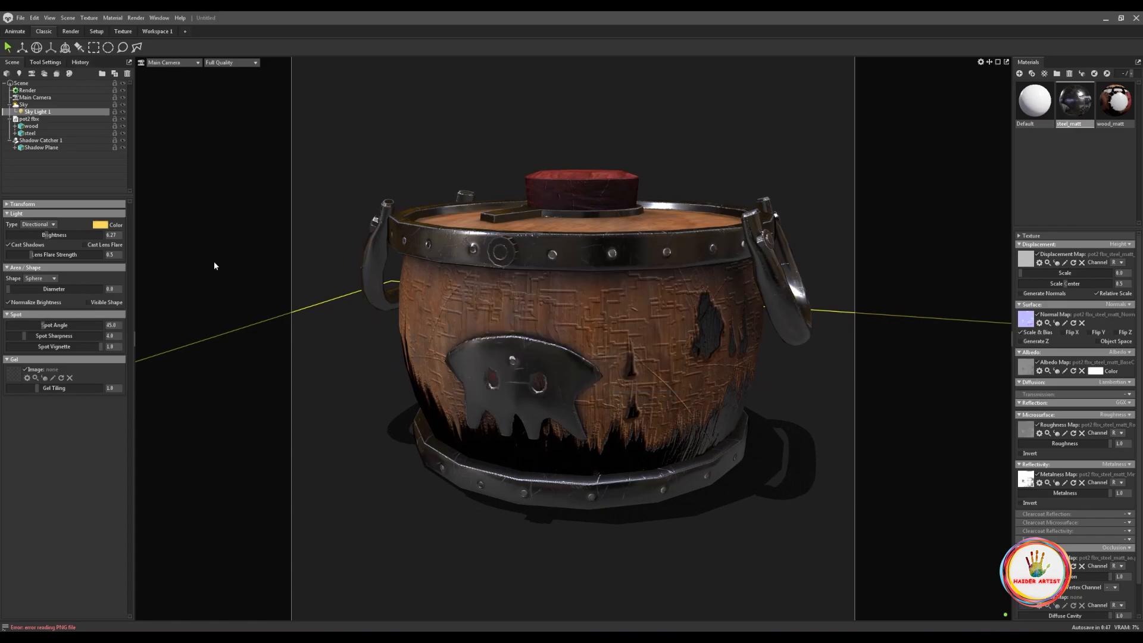
Raise Sky Light 1's brightness and soften its colour to a pale yellow
{"action": "left_click_drag", "start_coordinate": [47, 234], "coordinate": [49, 230]}
{"action": "left_click", "coordinate": [102, 225]}
{"action": "left_click", "coordinate": [494, 264]}
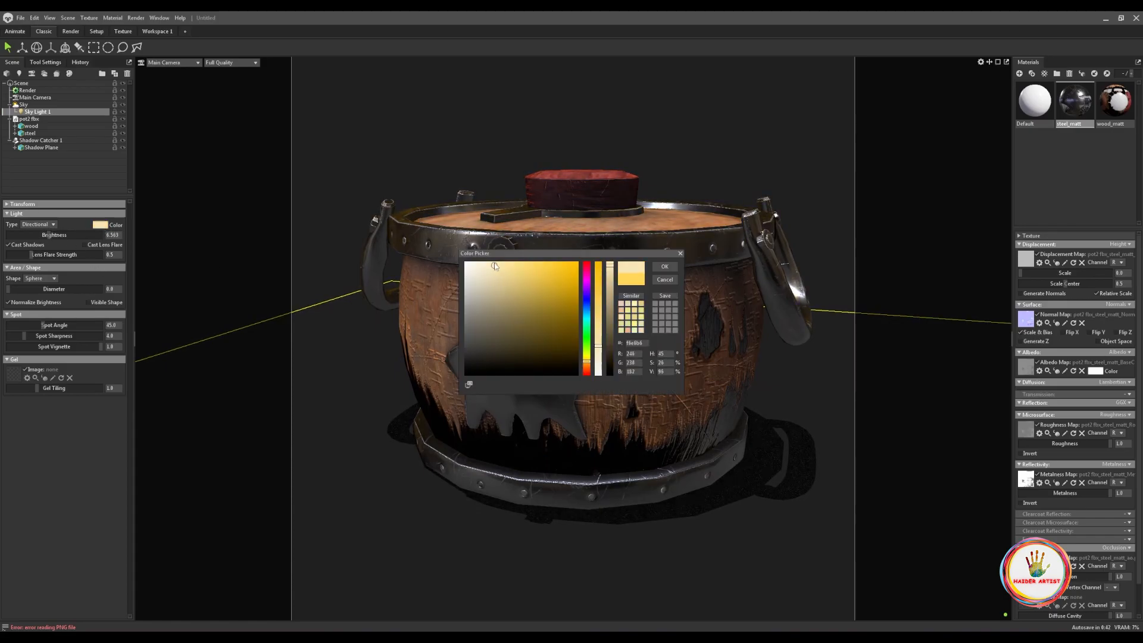
{"action": "left_click", "coordinate": [664, 266]}
Fine-tune Sky Light 1's brightness and rotate it to shine from behind the pot
{"action": "left_click_drag", "start_coordinate": [49, 234], "coordinate": [48, 234]}
{"action": "key", "text": "e"}
{"action": "mouse_move", "coordinate": [575, 467]}
{"action": "left_mouse_down"}
{"action": "mouse_move", "coordinate": [586, 444]}
{"action": "mouse_move", "coordinate": [563, 456]}
{"action": "left_mouse_up"}
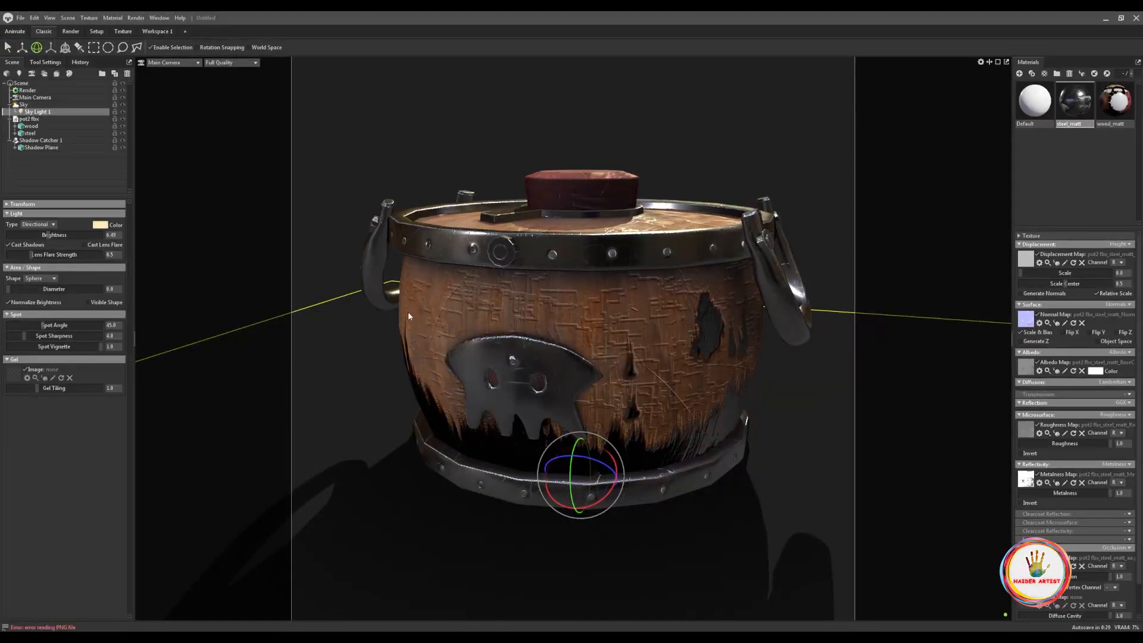
Add a second sky light in the lower part of the sky image with a pale cream colour and increased brightness
{"action": "left_click", "coordinate": [24, 105]}
{"action": "left_click_drag", "start_coordinate": [98, 277], "coordinate": [83, 320]}
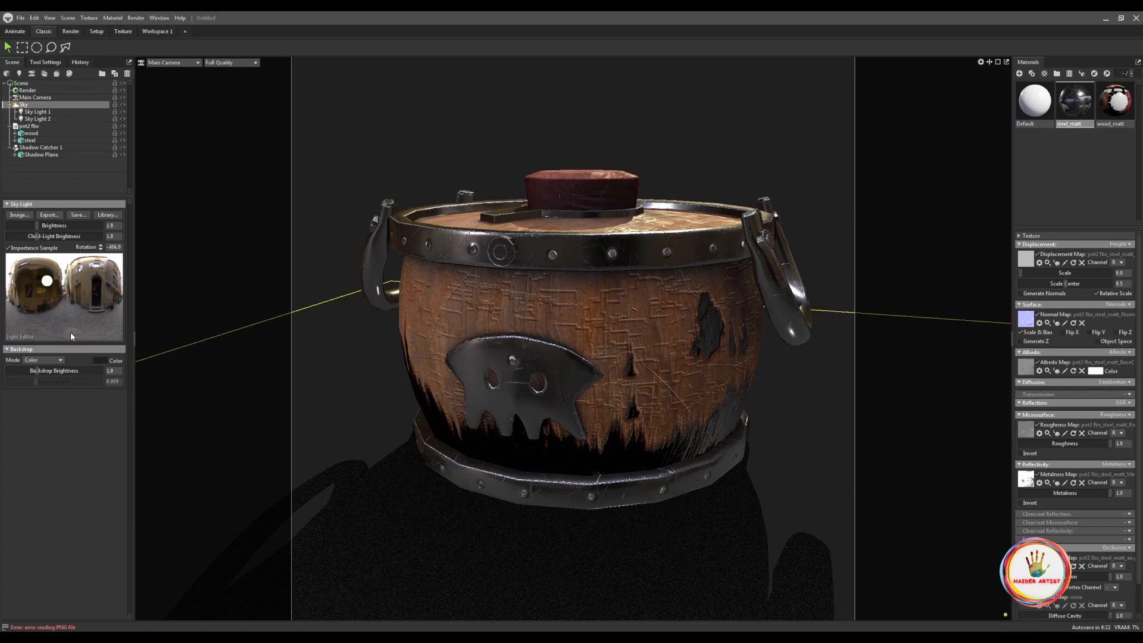
{"action": "left_click", "coordinate": [40, 119]}
{"action": "left_click", "coordinate": [100, 226]}
{"action": "left_click", "coordinate": [586, 360]}
{"action": "left_click", "coordinate": [484, 261]}
{"action": "left_click", "coordinate": [663, 267]}
{"action": "left_click_drag", "start_coordinate": [39, 235], "coordinate": [47, 235]}
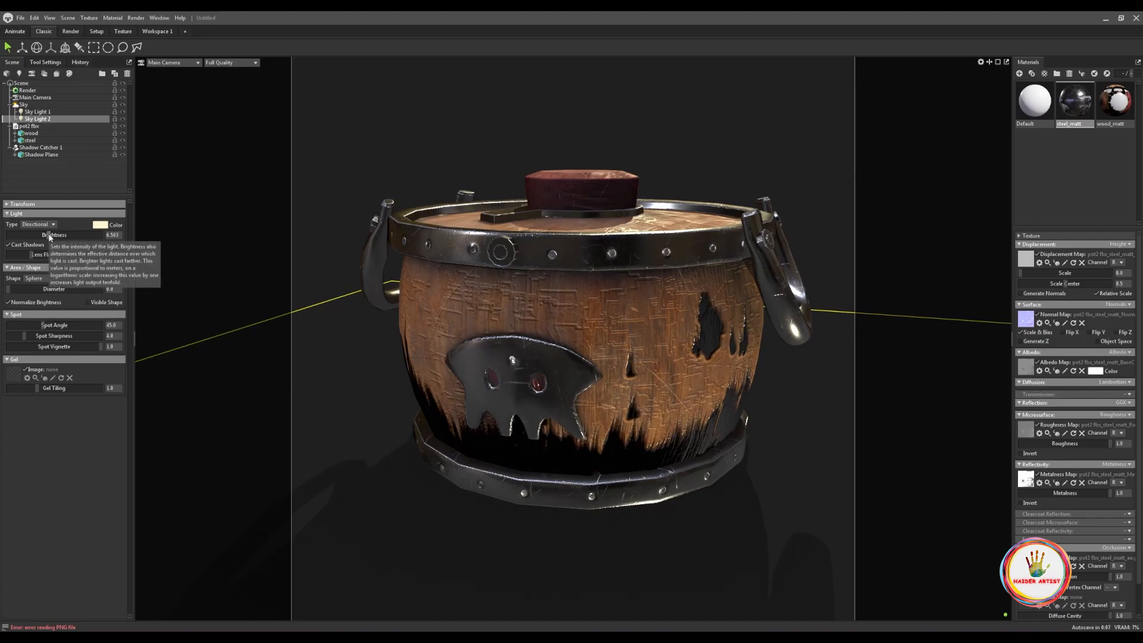
Add a third sky light near the sky image's edge with a pale peach colour and increased brightness
{"action": "left_click", "coordinate": [29, 105]}
{"action": "mouse_move", "coordinate": [35, 316]}
{"action": "left_mouse_down"}
{"action": "mouse_move", "coordinate": [8, 315]}
{"action": "mouse_move", "coordinate": [59, 325]}
{"action": "mouse_move", "coordinate": [16, 316]}
{"action": "left_mouse_up"}
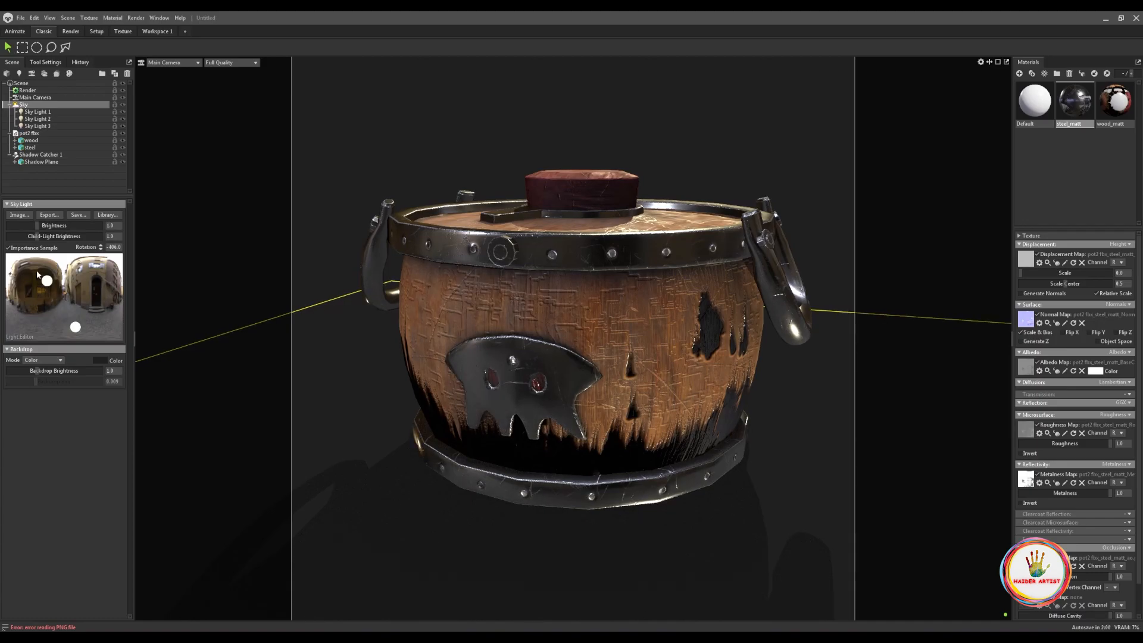
{"action": "left_click", "coordinate": [36, 125]}
{"action": "left_click_drag", "start_coordinate": [37, 235], "coordinate": [47, 237]}
{"action": "left_click", "coordinate": [96, 225]}
{"action": "left_click", "coordinate": [486, 263]}
{"action": "left_click", "coordinate": [665, 266]}
Slightly lower Sky Light 3's brightness and rotate it around the pot
{"action": "left_click_drag", "start_coordinate": [46, 234], "coordinate": [45, 235]}
{"action": "key", "text": "e"}
{"action": "mouse_move", "coordinate": [578, 482]}
{"action": "left_mouse_down"}
{"action": "mouse_move", "coordinate": [590, 468]}
{"action": "mouse_move", "coordinate": [584, 479]}
{"action": "mouse_move", "coordinate": [613, 470]}
{"action": "mouse_move", "coordinate": [580, 480]}
{"action": "left_mouse_up"}
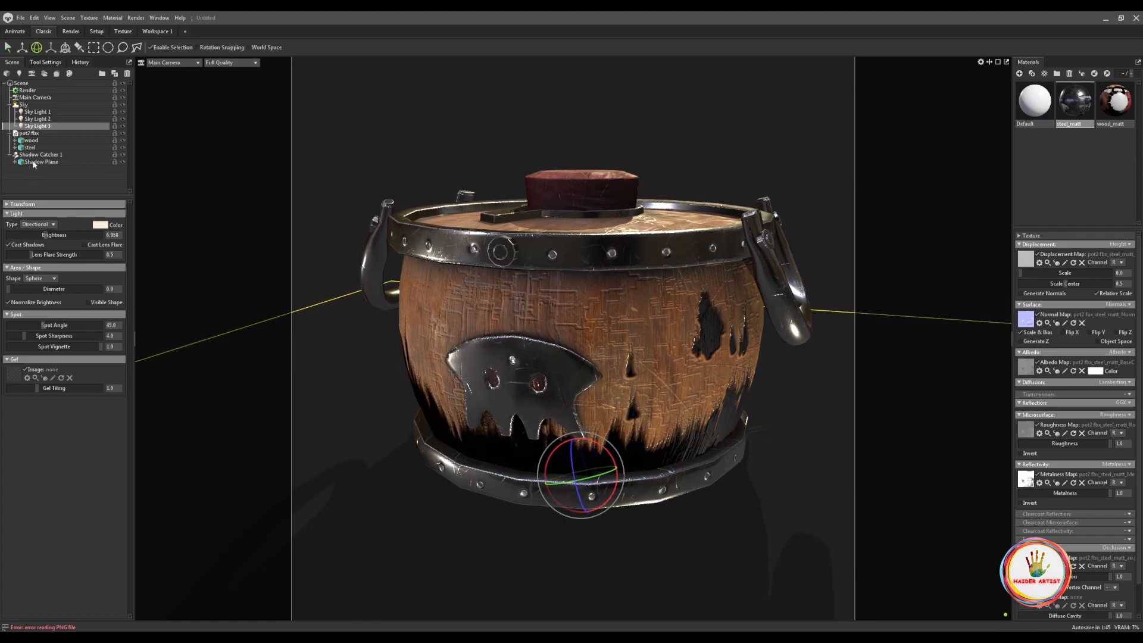
Set the main camera's post effects to ACES tone mapping, higher exposure, vignette strength about 0.33 with softness about 0.63, and a slight bloom
{"action": "left_click", "coordinate": [27, 97]}
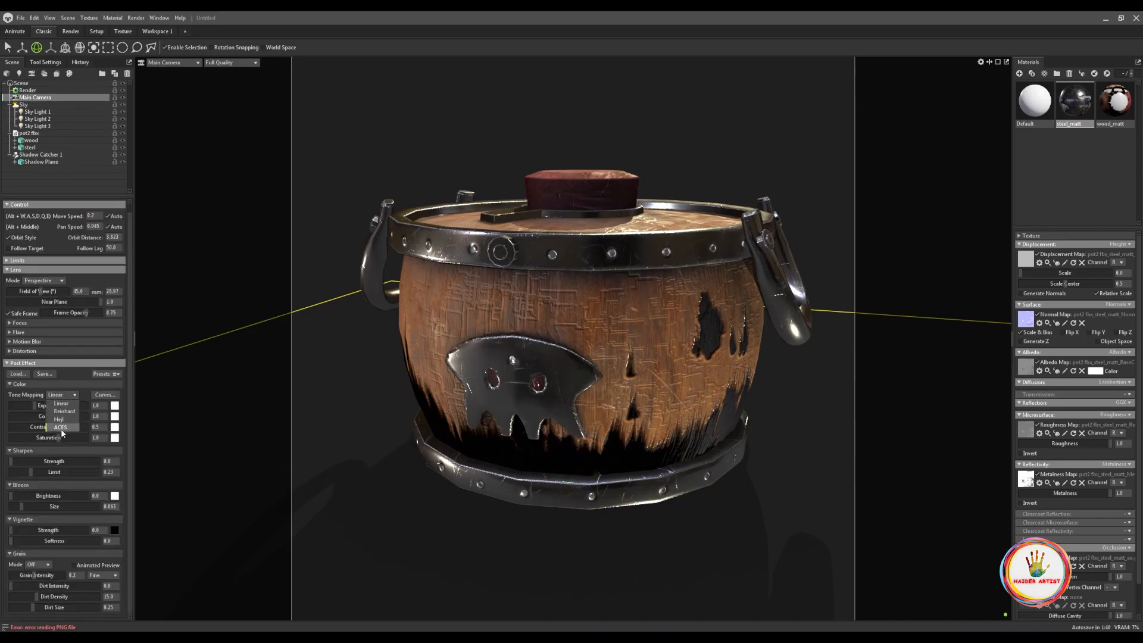
{"action": "left_click", "coordinate": [60, 428]}
{"action": "left_click_drag", "start_coordinate": [42, 405], "coordinate": [44, 406]}
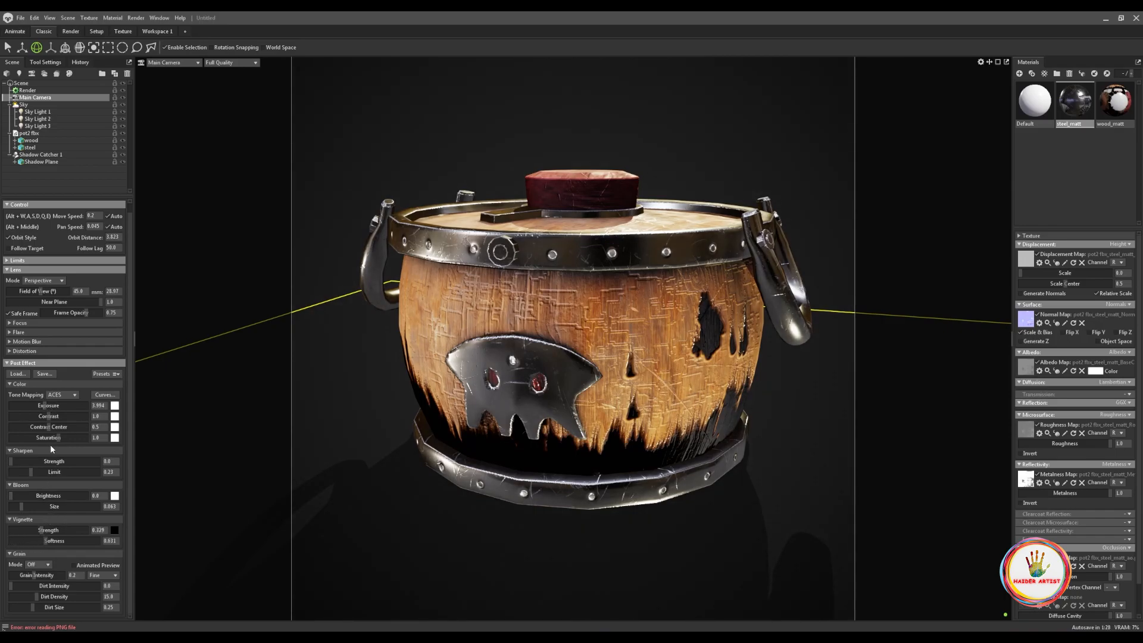
{"action": "left_click_drag", "start_coordinate": [12, 498], "coordinate": [31, 499]}
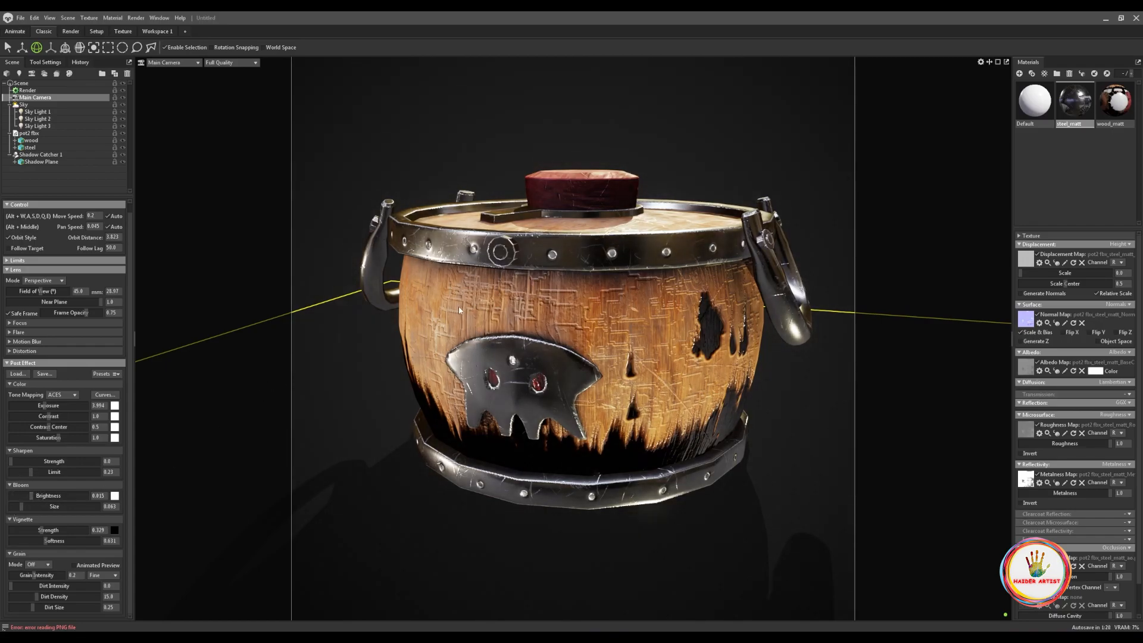
Fine-tune the overall sky brightness and return to the main camera settings
{"action": "left_click", "coordinate": [36, 105]}
{"action": "left_click_drag", "start_coordinate": [38, 227], "coordinate": [37, 225]}
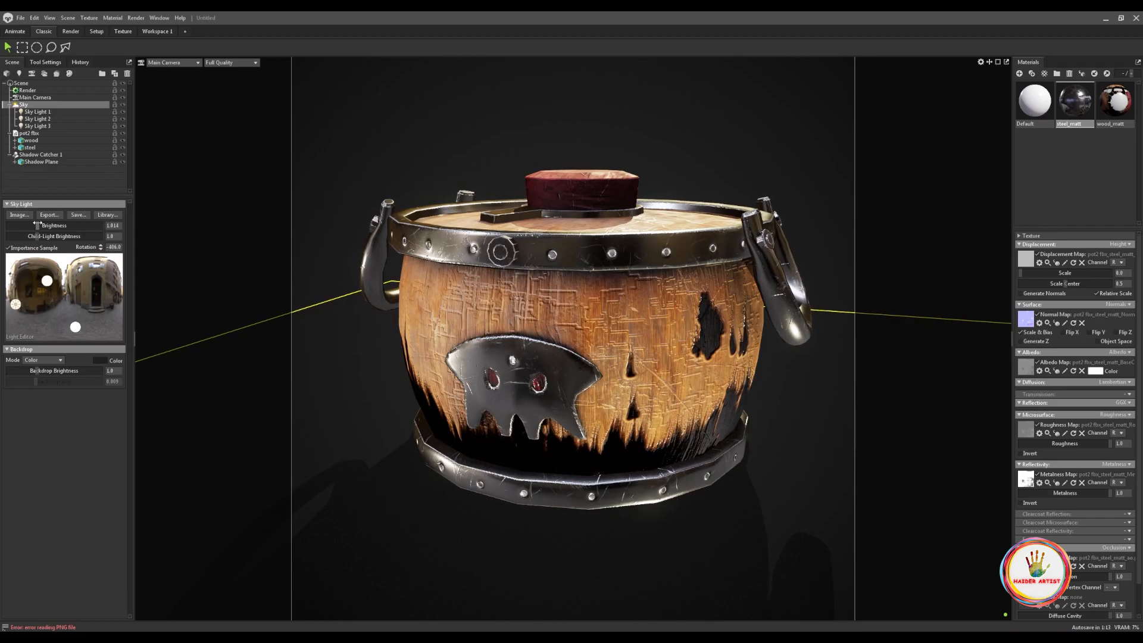
{"action": "left_click", "coordinate": [34, 97]}
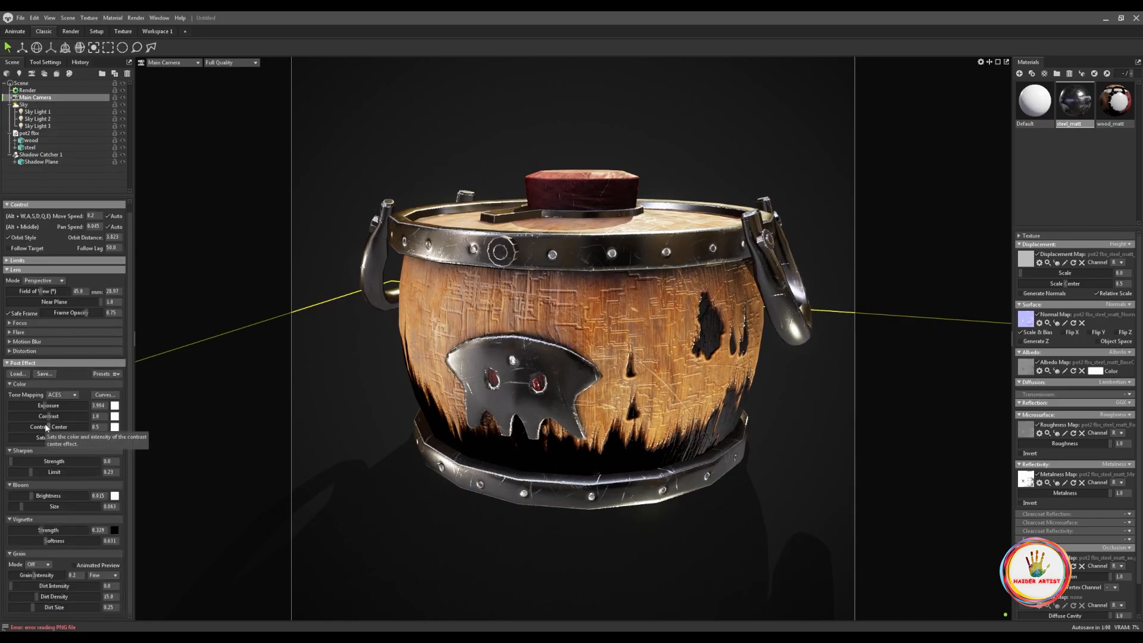
Reopen the sky library and try the Alley Bikes preset, then the Alley Highway preset on the pot
{"action": "left_click", "coordinate": [24, 104]}
{"action": "left_click", "coordinate": [107, 214]}
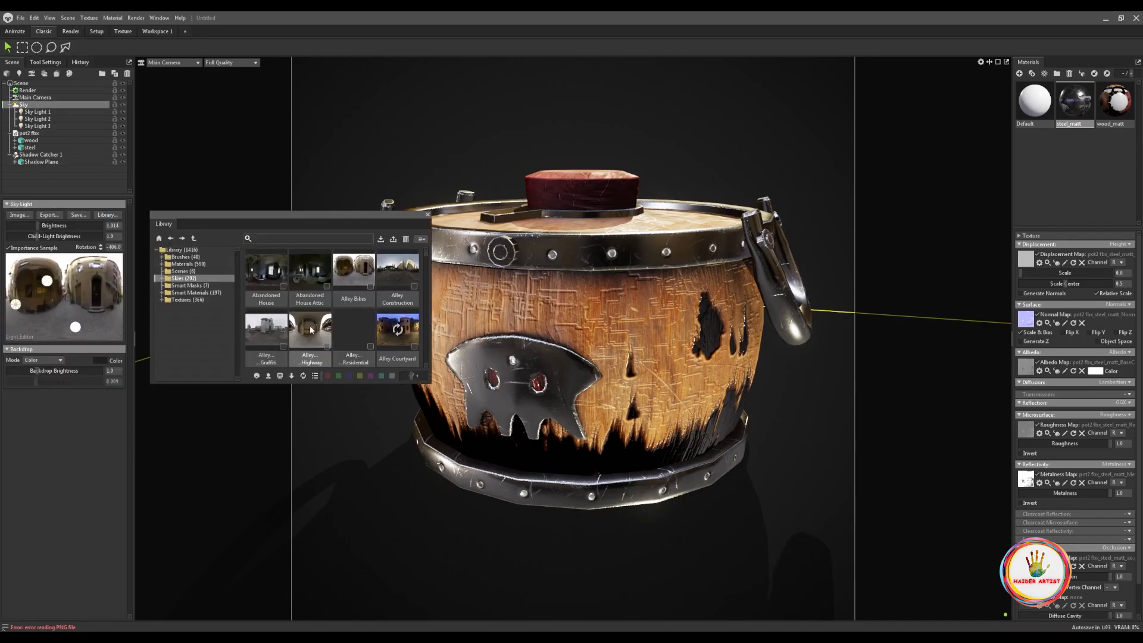
{"action": "double_click", "coordinate": [351, 269]}
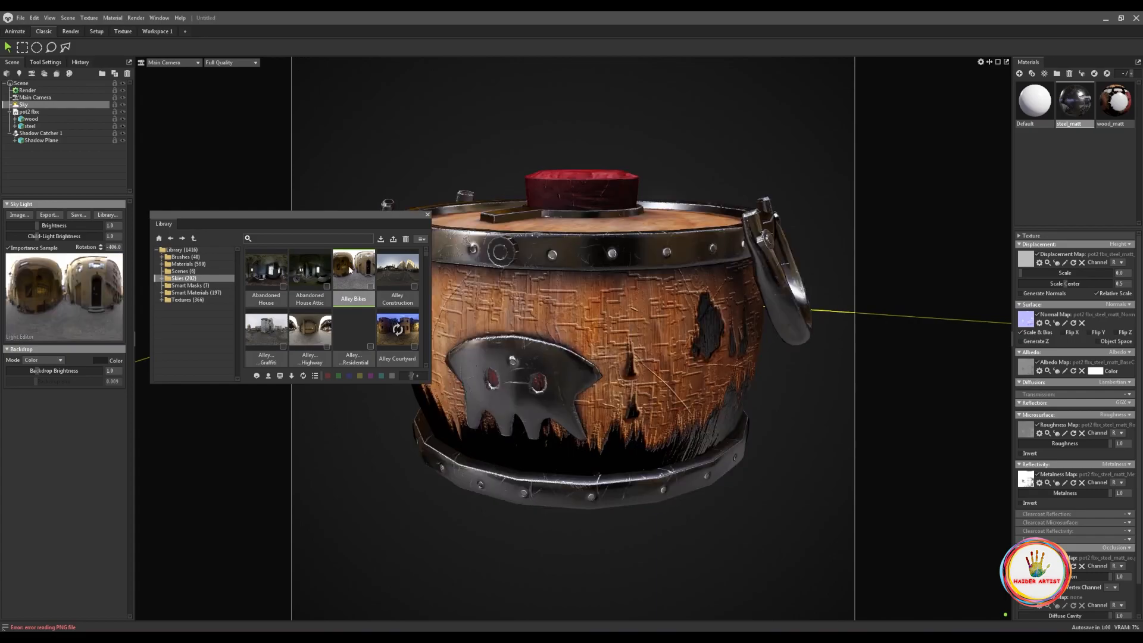
{"action": "double_click", "coordinate": [314, 335]}
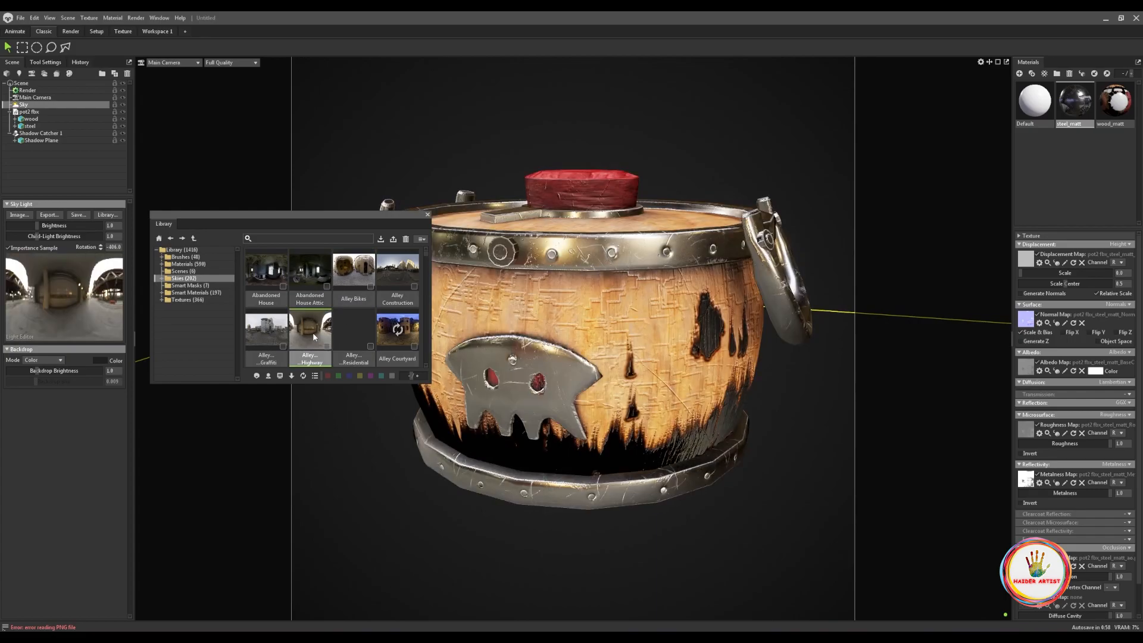
Try the Alley Graffiti, Alley Shuttered, Alley Shop and Alley Tokyo Shops sky presets on the pot
{"action": "double_click", "coordinate": [273, 332]}
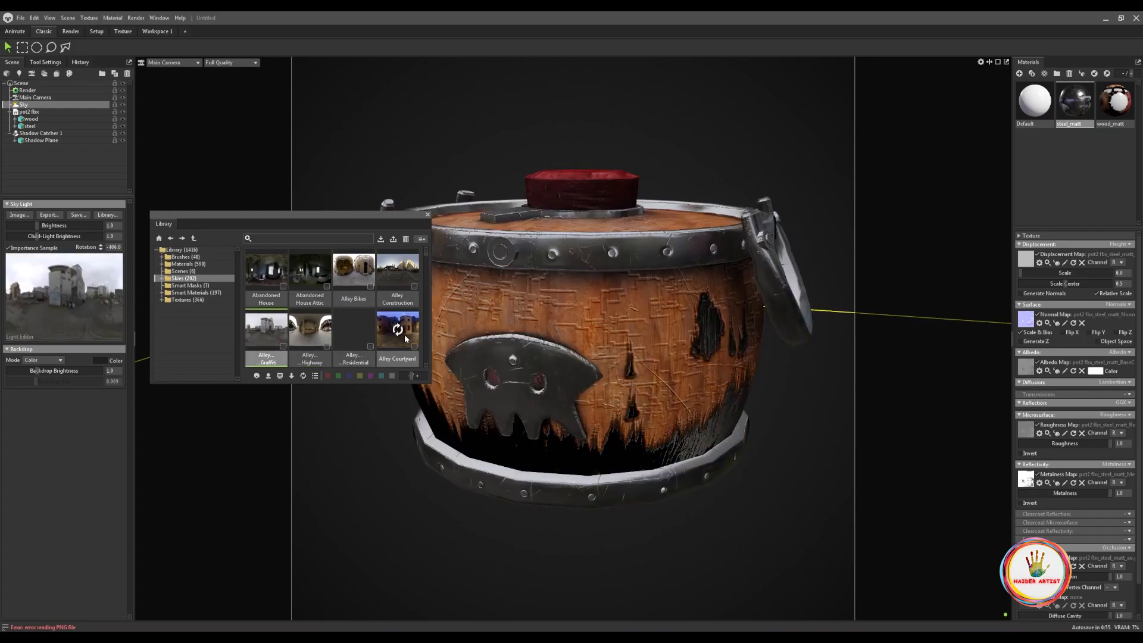
{"action": "left_click_drag", "start_coordinate": [317, 216], "coordinate": [281, 266]}
{"action": "scroll", "coordinate": [292, 369], "scroll_direction": "down", "scroll_amount": 3}
{"action": "scroll", "coordinate": [293, 369], "scroll_direction": "down", "scroll_amount": 1}
{"action": "double_click", "coordinate": [250, 368]}
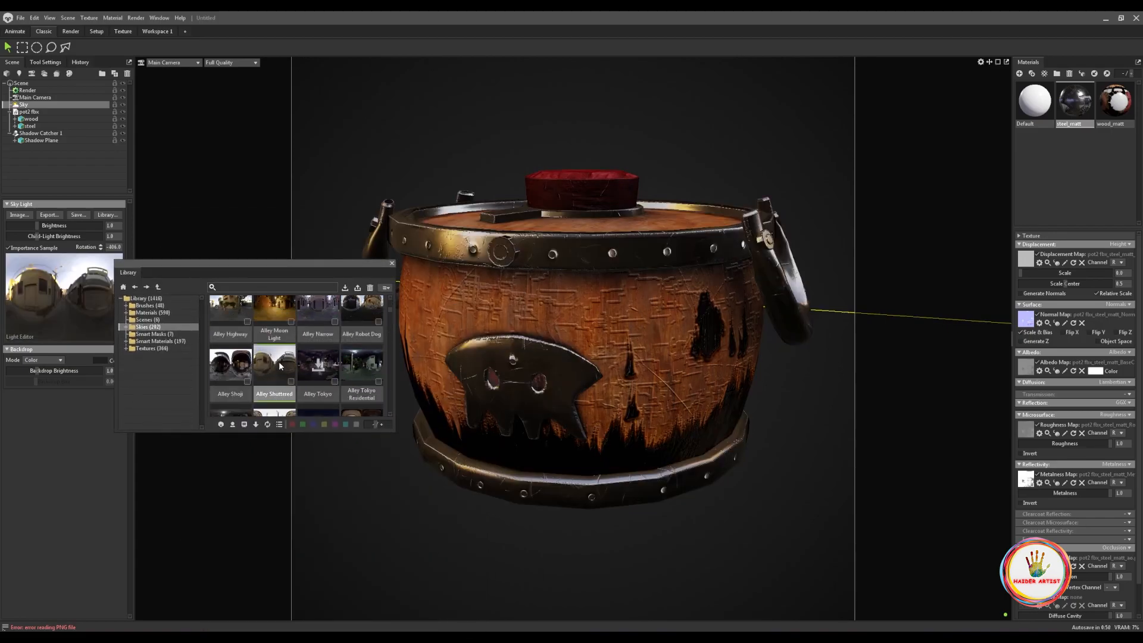
{"action": "scroll", "coordinate": [253, 369], "scroll_direction": "down", "scroll_amount": 1}
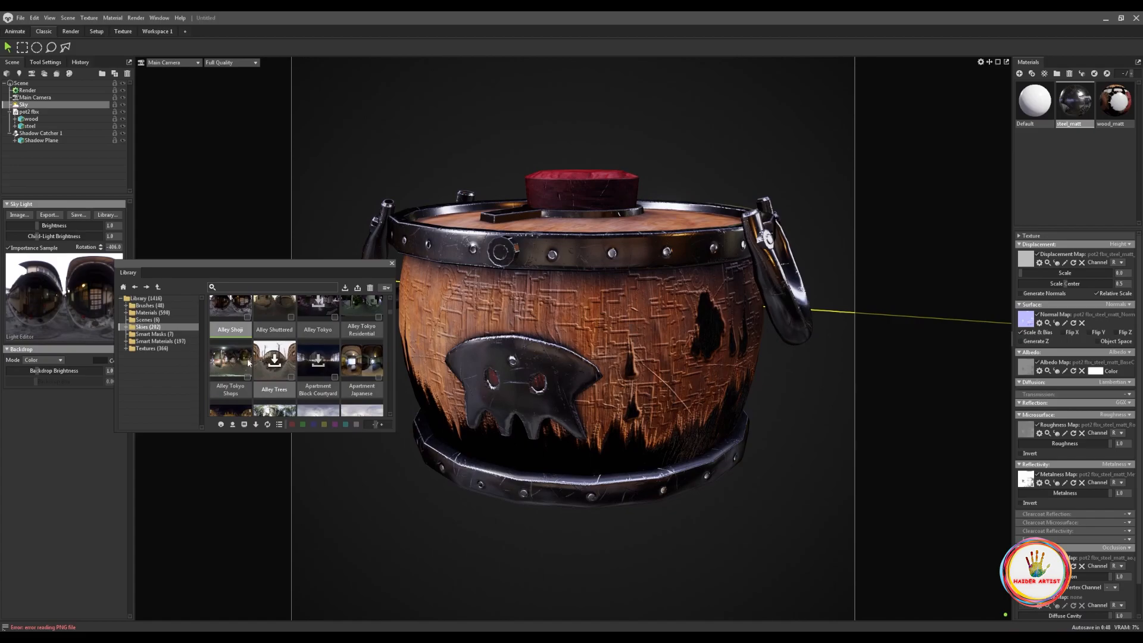
{"action": "double_click", "coordinate": [241, 361]}
{"action": "scroll", "coordinate": [241, 361], "scroll_direction": "down", "scroll_amount": 1}
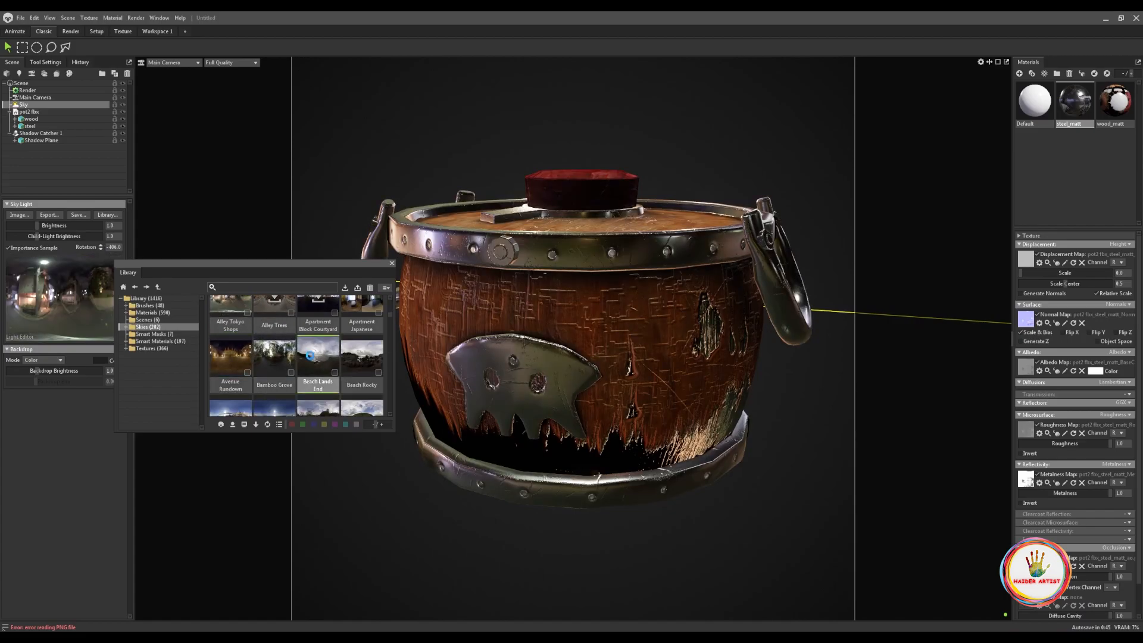
Try the Beach Lands End, Beach Rocky, Bridge Oakland Bay, Bridge Oakland Bay Parking, Bridge Pond and Bridge Waterfall sky presets
{"action": "double_click", "coordinate": [321, 359]}
{"action": "double_click", "coordinate": [359, 361]}
{"action": "scroll", "coordinate": [360, 365], "scroll_direction": "down", "scroll_amount": 1}
{"action": "double_click", "coordinate": [236, 370]}
{"action": "double_click", "coordinate": [275, 372]}
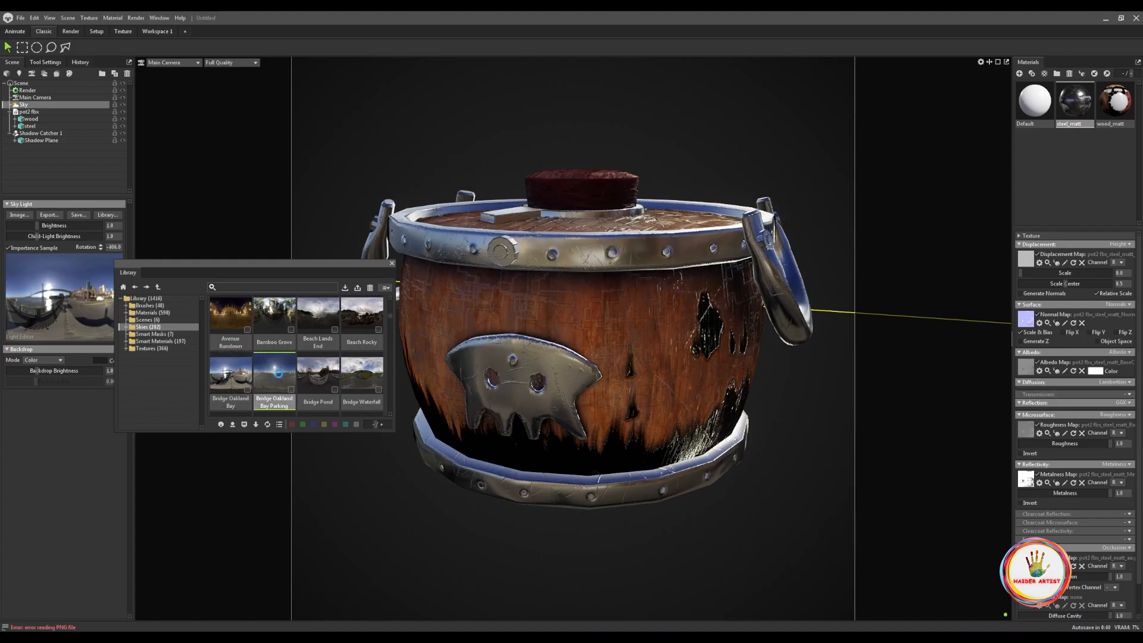
{"action": "double_click", "coordinate": [318, 372]}
{"action": "double_click", "coordinate": [353, 374]}
Try several castle and cemetery sky presets, including Cemetery Bridge and Cemetery Temple Small
{"action": "scroll", "coordinate": [351, 371], "scroll_direction": "down", "scroll_amount": 3}
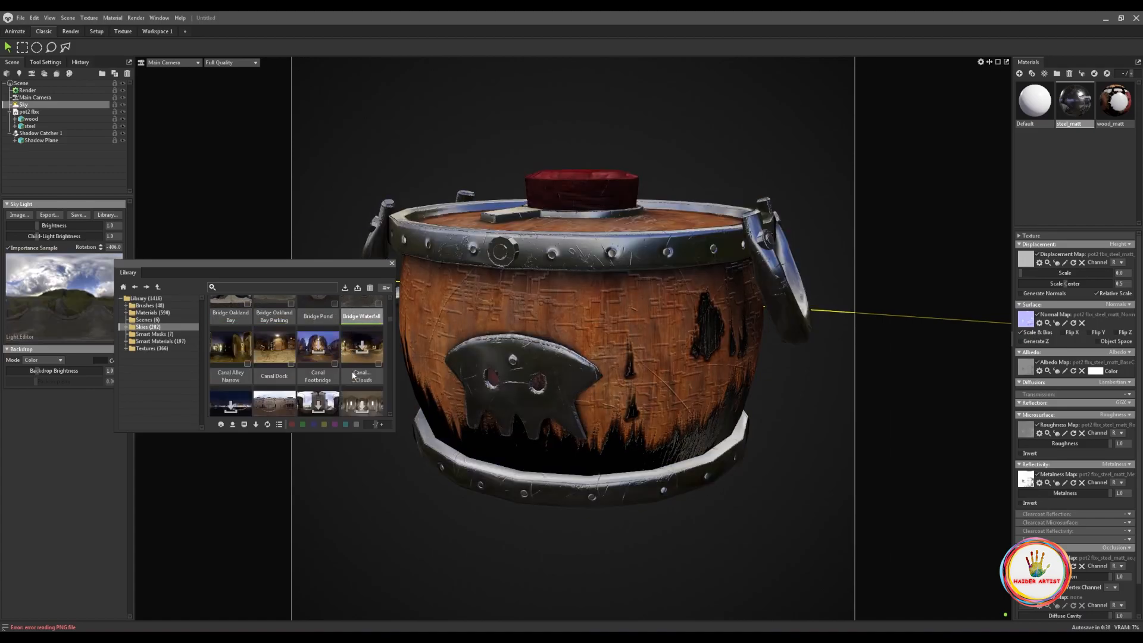
{"action": "double_click", "coordinate": [280, 365]}
{"action": "scroll", "coordinate": [281, 366], "scroll_direction": "down", "scroll_amount": 2}
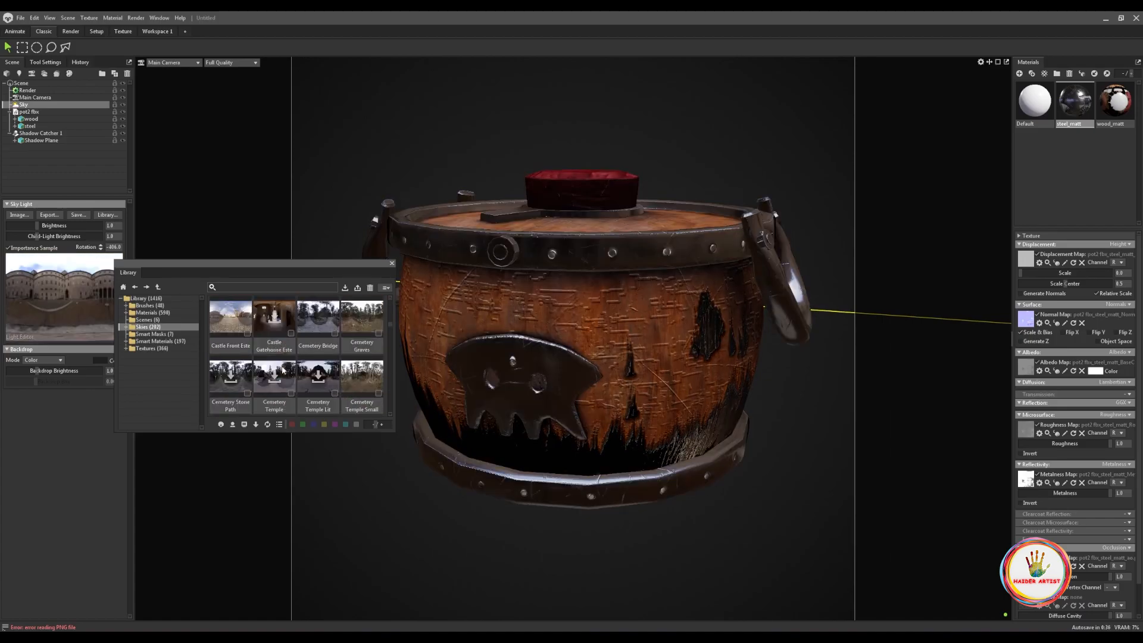
{"action": "double_click", "coordinate": [229, 320]}
{"action": "double_click", "coordinate": [361, 326]}
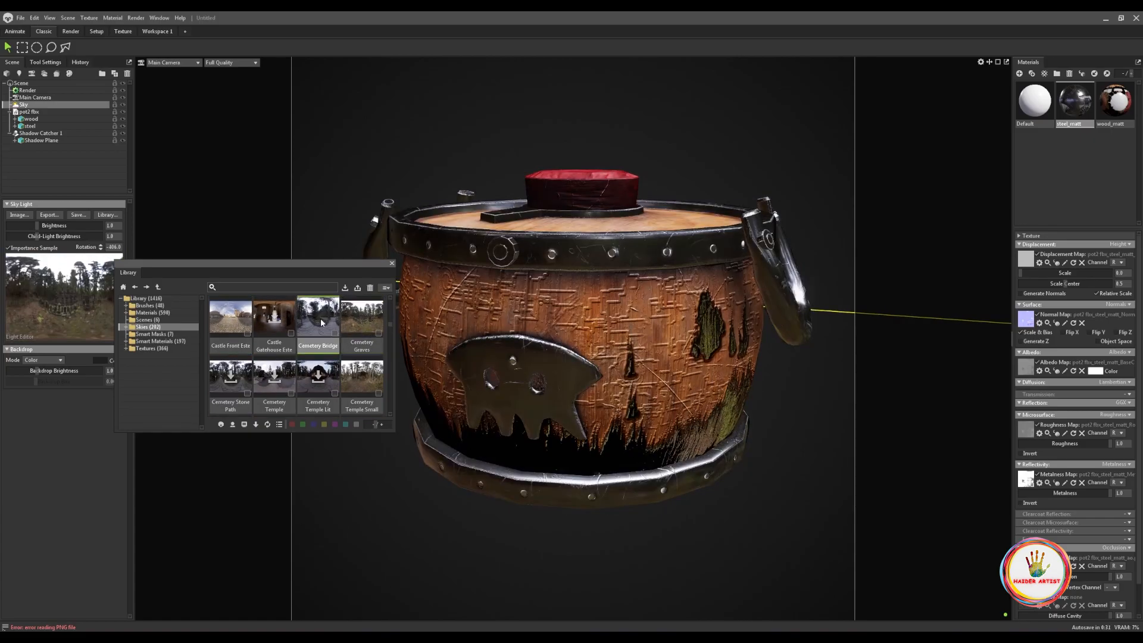
{"action": "scroll", "coordinate": [361, 345], "scroll_direction": "down", "scroll_amount": 1}
{"action": "left_click", "coordinate": [363, 361]}
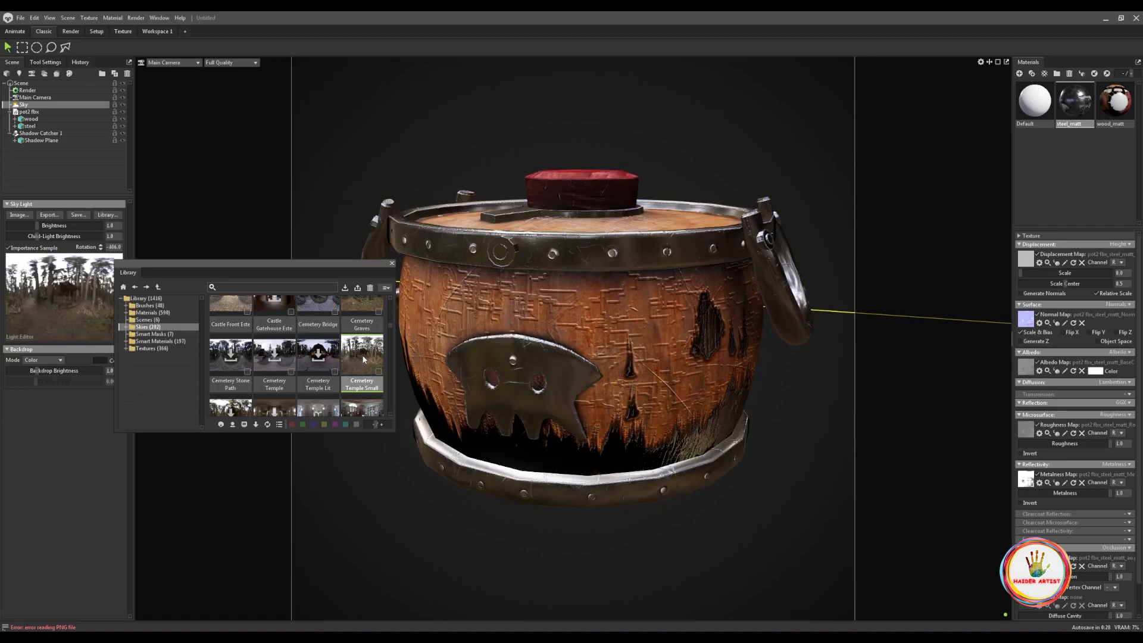
Try the City Hall Front sky preset and turn on ray tracing in the render settings
{"action": "scroll", "coordinate": [359, 354], "scroll_direction": "down", "scroll_amount": 3}
{"action": "left_click", "coordinate": [238, 347]}
{"action": "left_click", "coordinate": [27, 89]}
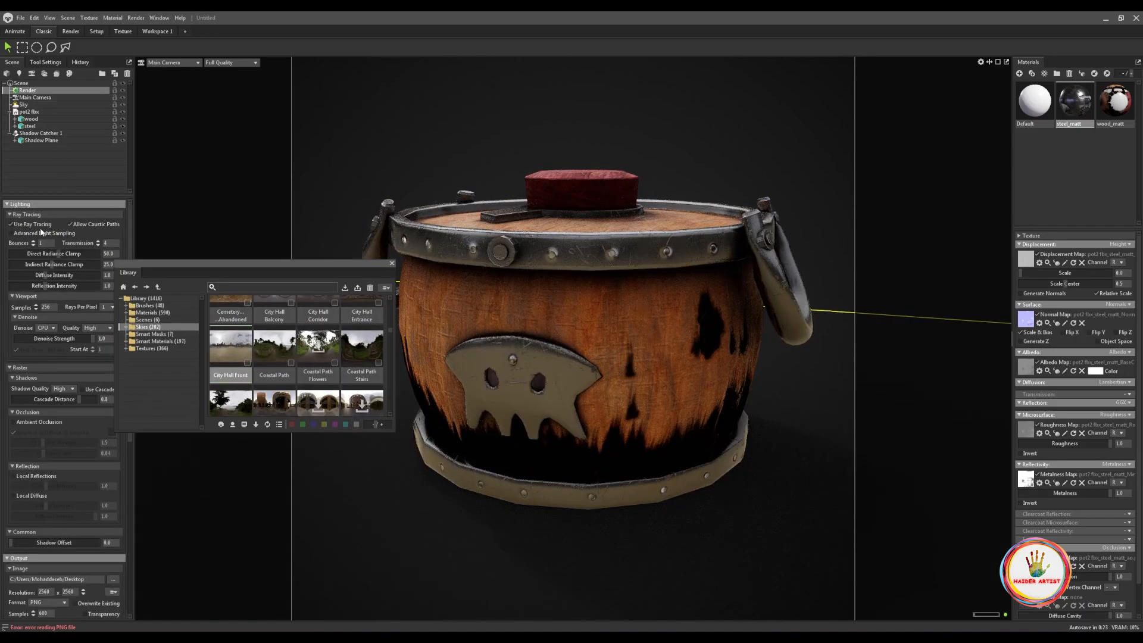
Try a courtyard preset and Field Lake, apply the cloudy grassland sky listed after Fjord Stream, and close the library
{"action": "left_click", "coordinate": [23, 105]}
{"action": "scroll", "coordinate": [271, 394], "scroll_direction": "down", "scroll_amount": 4}
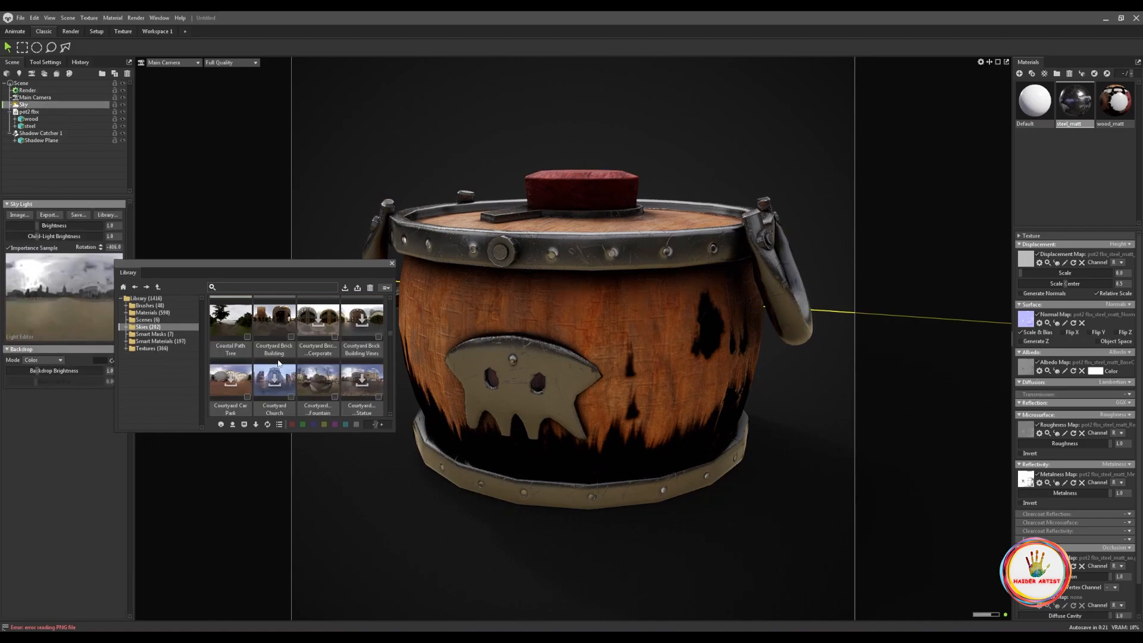
{"action": "double_click", "coordinate": [270, 390]}
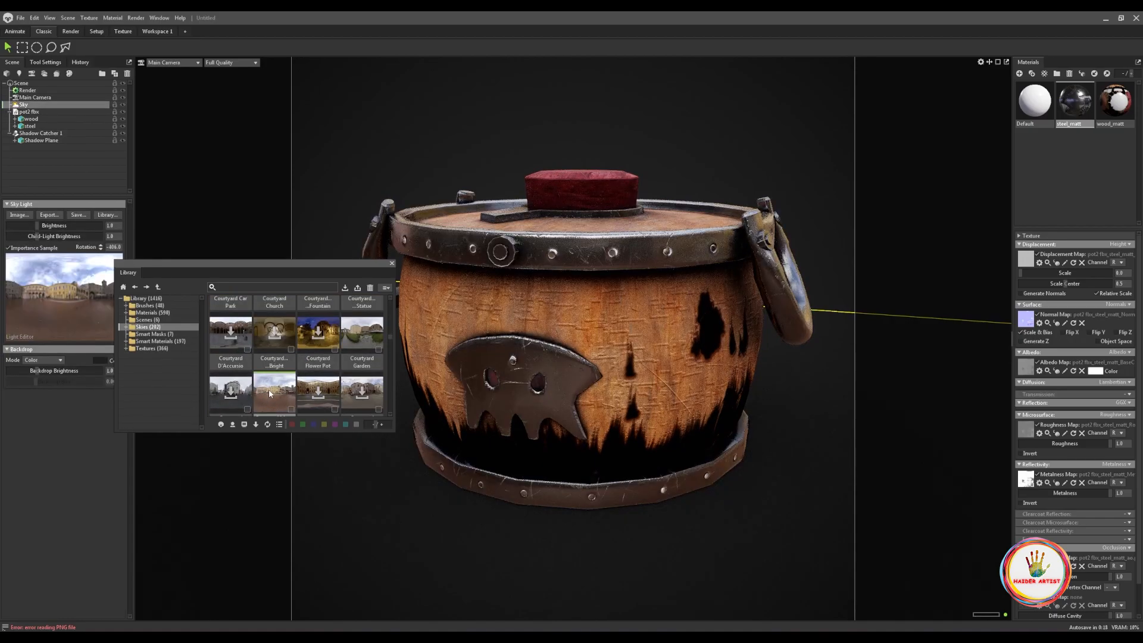
{"action": "scroll", "coordinate": [269, 388], "scroll_direction": "down", "scroll_amount": 4}
{"action": "double_click", "coordinate": [359, 339]}
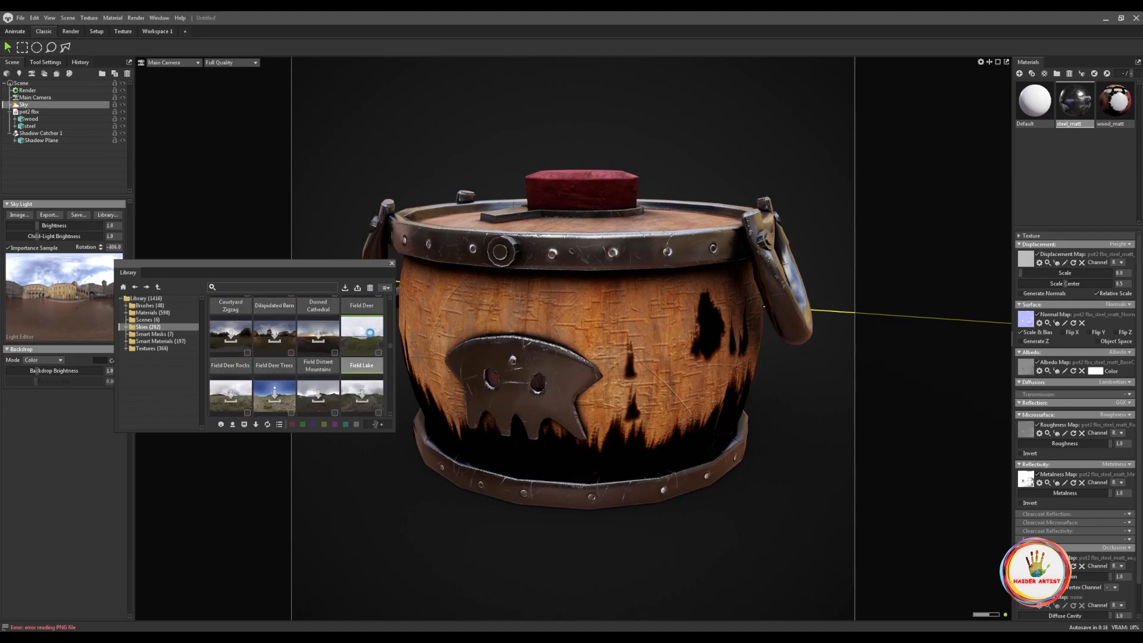
{"action": "scroll", "coordinate": [321, 357], "scroll_direction": "down", "scroll_amount": 3}
{"action": "double_click", "coordinate": [235, 387]}
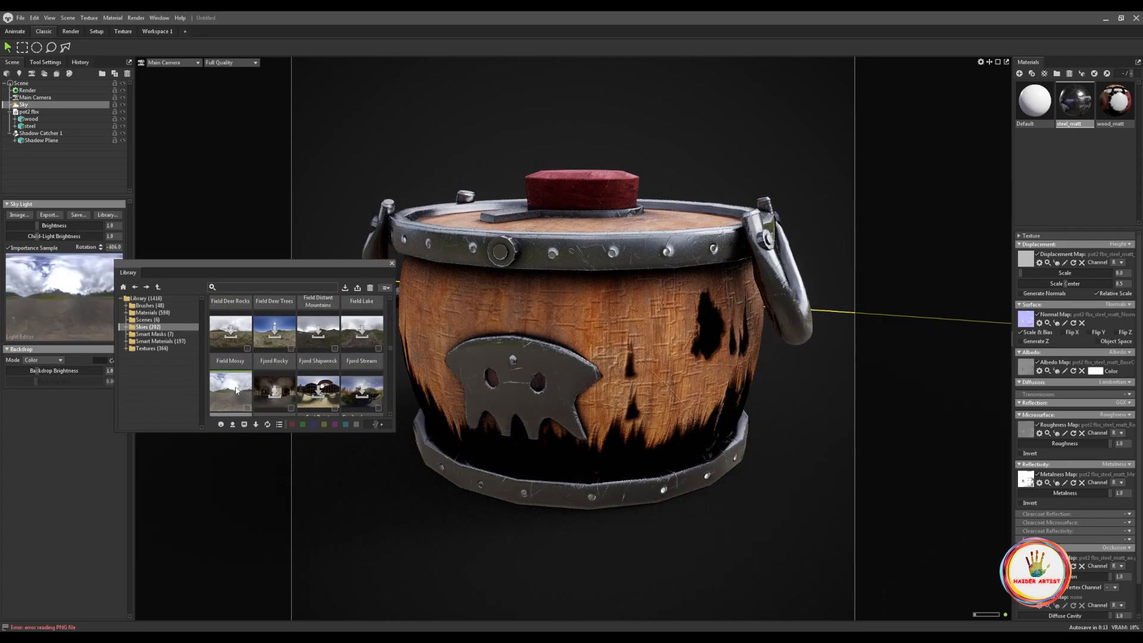
{"action": "left_click", "coordinate": [391, 262]}
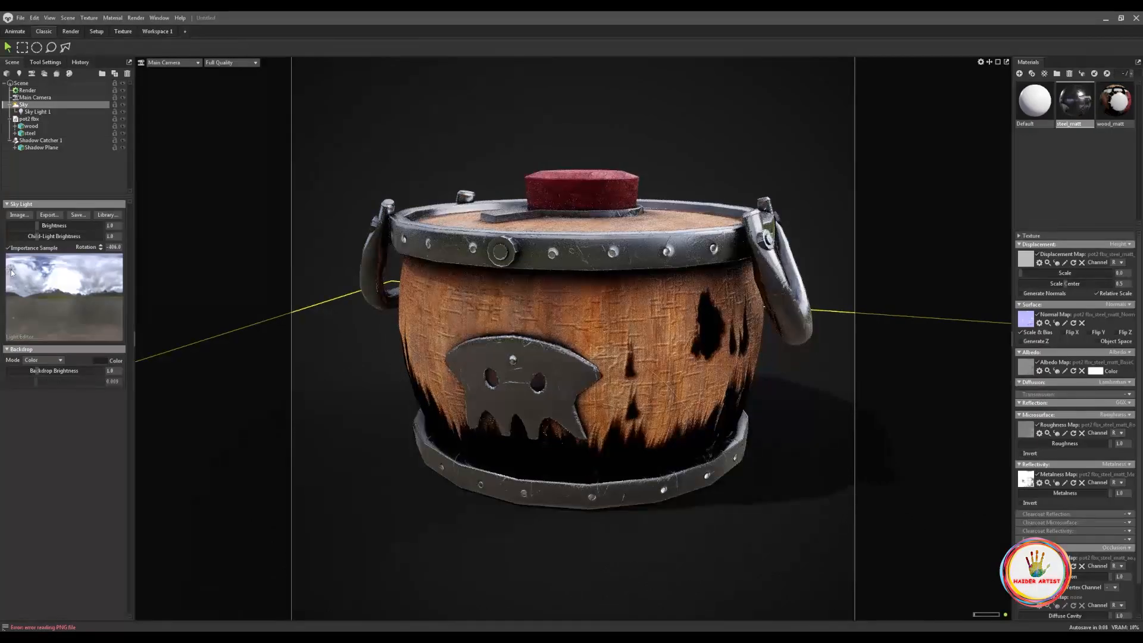
Set the overall sky brightness to about 1.21 and adjust Sky Light 1's placement and brightness
{"action": "left_click_drag", "start_coordinate": [47, 227], "coordinate": [36, 225]}
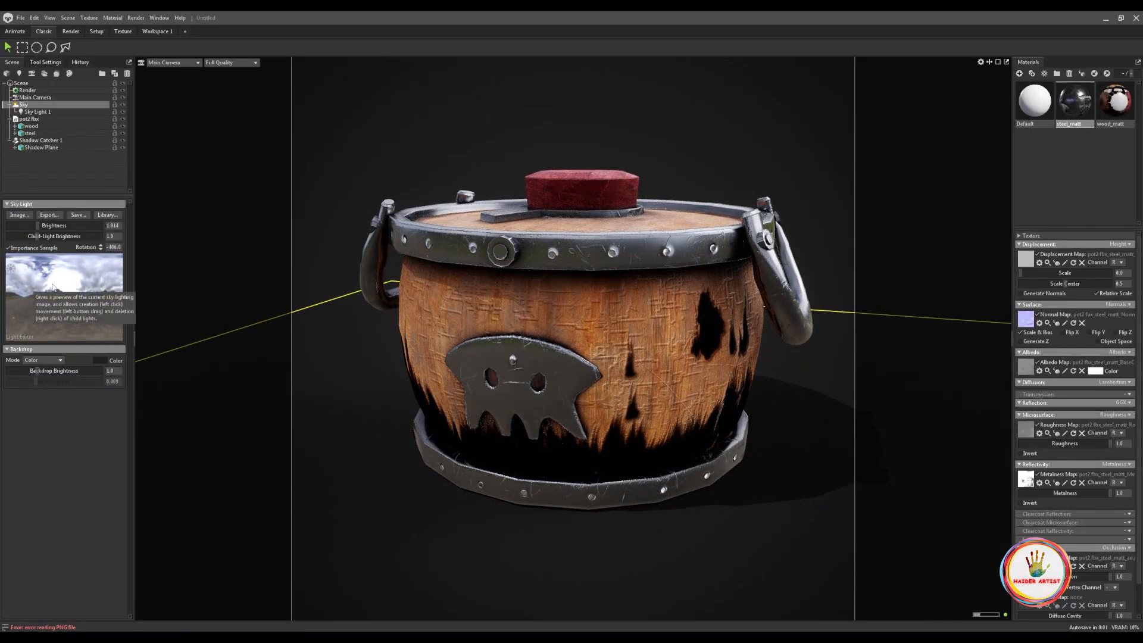
{"action": "left_click_drag", "start_coordinate": [36, 226], "coordinate": [39, 225]}
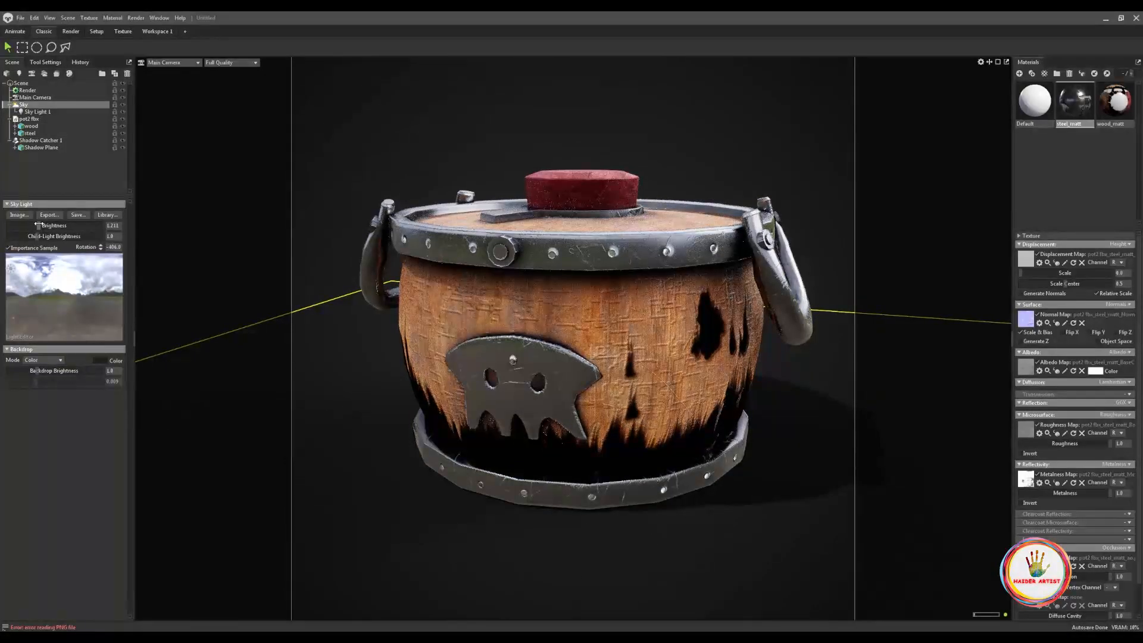
{"action": "left_click_drag", "start_coordinate": [12, 267], "coordinate": [46, 263]}
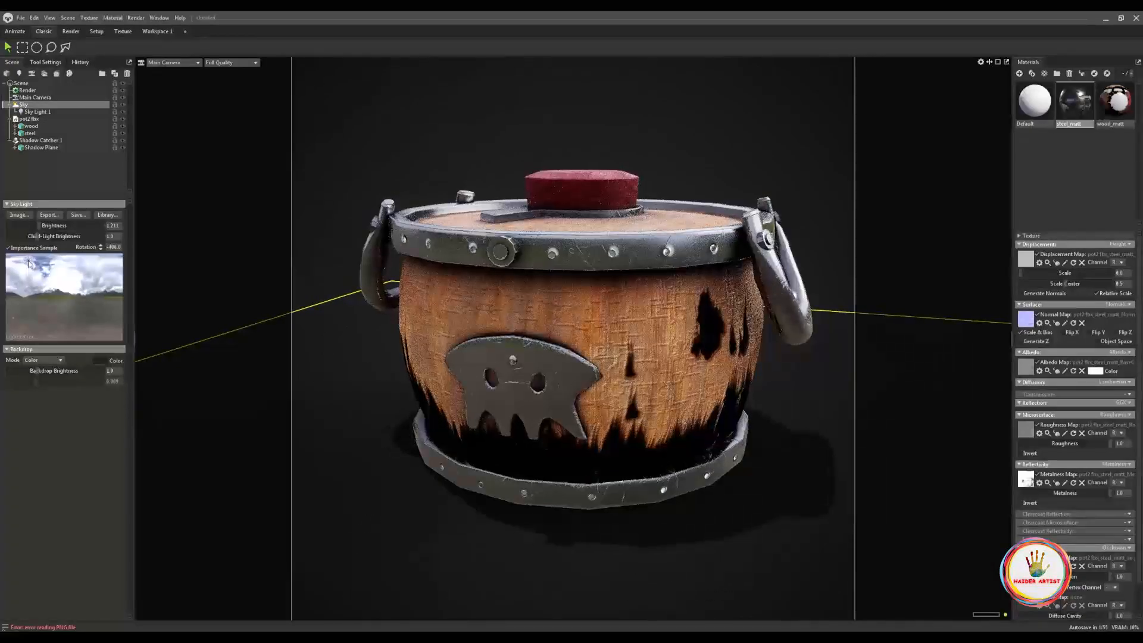
{"action": "left_click", "coordinate": [36, 111]}
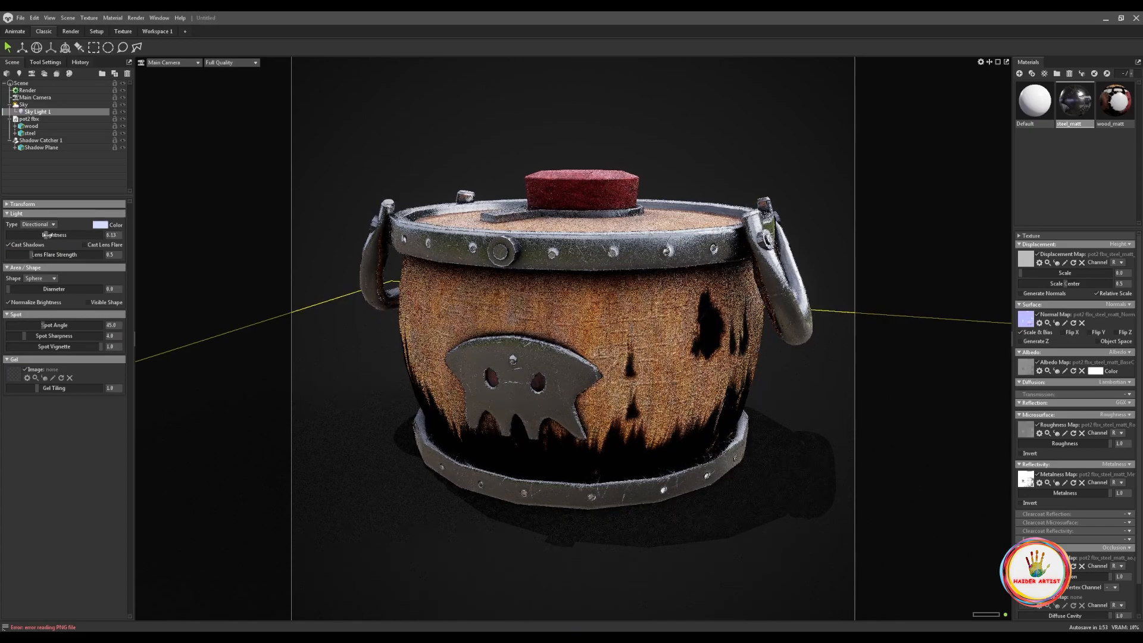
{"action": "left_click_drag", "start_coordinate": [38, 235], "coordinate": [28, 240]}
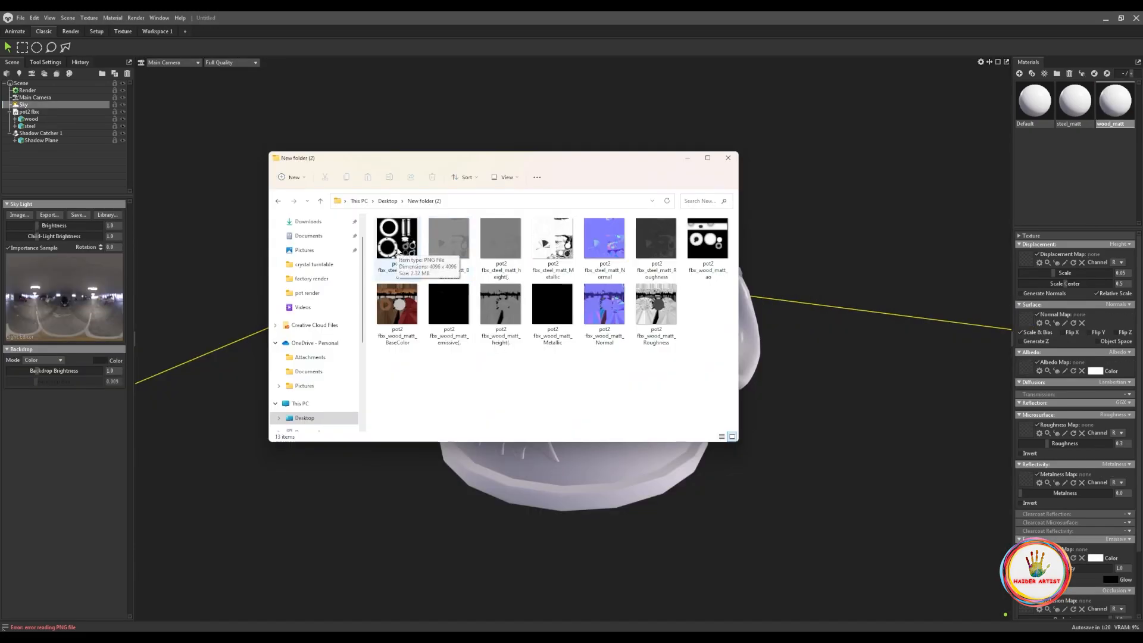
Assign the wood_matt roughness, normal, metallic, height, emissive, base color and AO textures to the matching maps of the wood_matt material
{"action": "left_click_drag", "start_coordinate": [657, 315], "coordinate": [1098, 418]}
{"action": "left_click_drag", "start_coordinate": [1030, 433], "coordinate": [1030, 433]}
{"action": "left_click_drag", "start_coordinate": [604, 305], "coordinate": [1026, 320]}
{"action": "left_click_drag", "start_coordinate": [552, 305], "coordinate": [963, 433]}
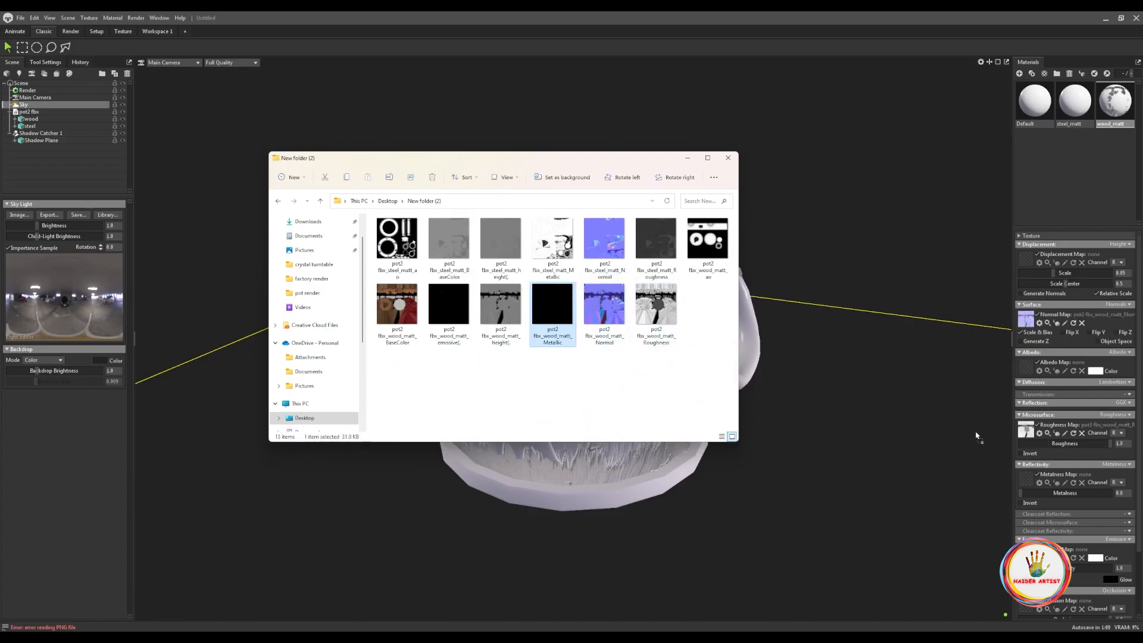
{"action": "left_click_drag", "start_coordinate": [504, 313], "coordinate": [1026, 258]}
{"action": "left_click_drag", "start_coordinate": [447, 312], "coordinate": [1084, 544]}
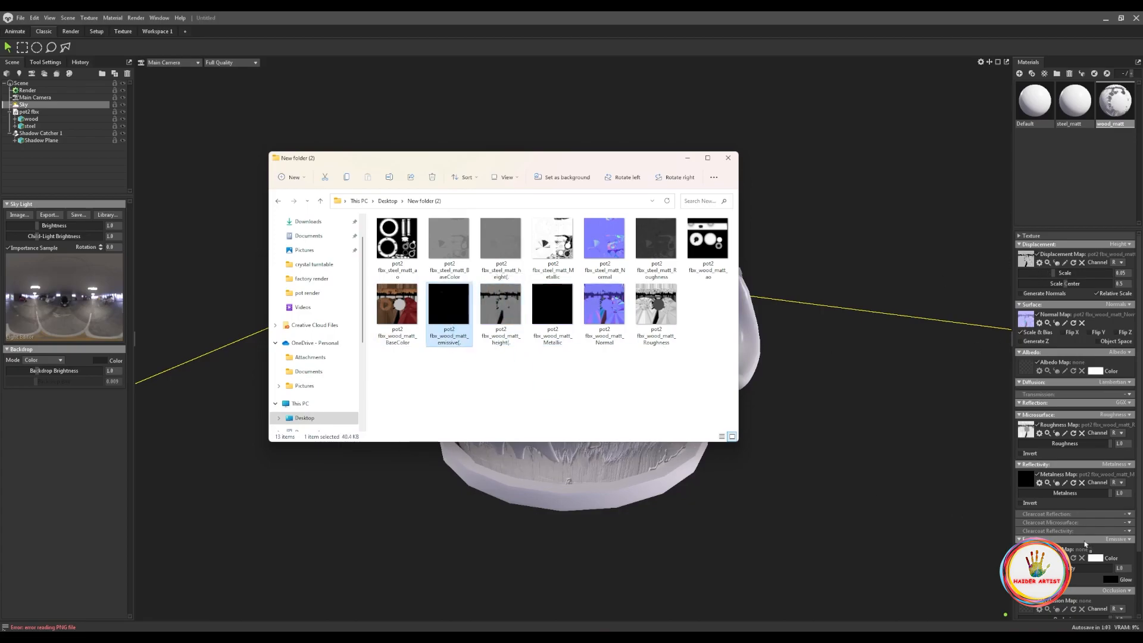
{"action": "left_click_drag", "start_coordinate": [397, 306], "coordinate": [1026, 371]}
{"action": "left_click_drag", "start_coordinate": [707, 241], "coordinate": [1025, 603]}
Assign the steel_matt AO, base color, height, metallic, normal and roughness textures to the steel_matt material and close the texture folder
{"action": "left_click", "coordinate": [1065, 110]}
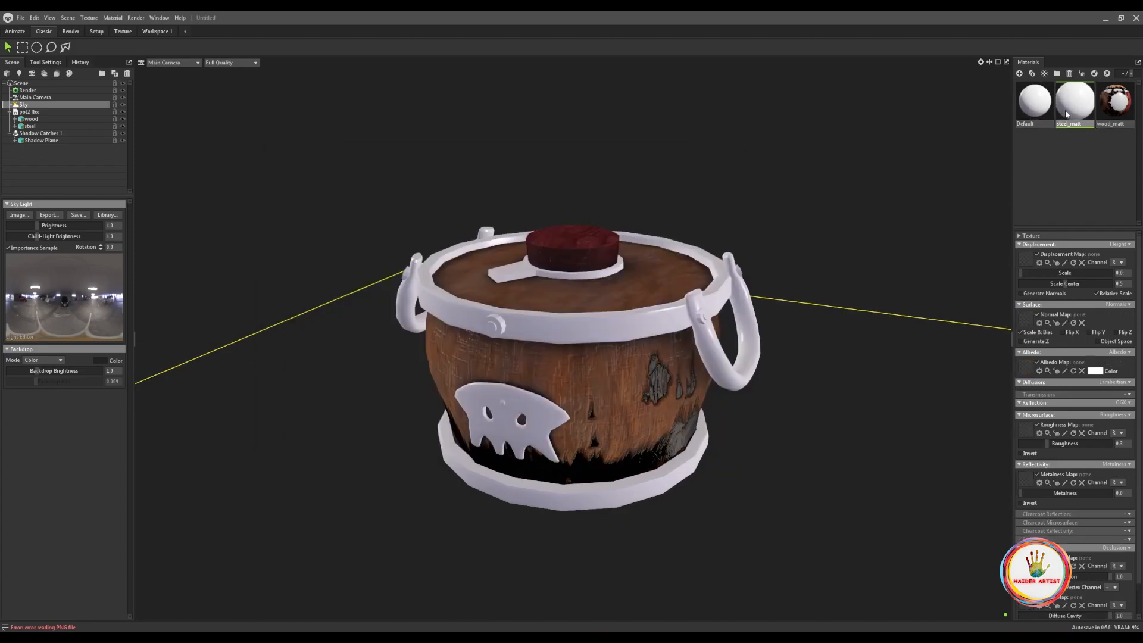
{"action": "key", "text": "alt+Tab"}
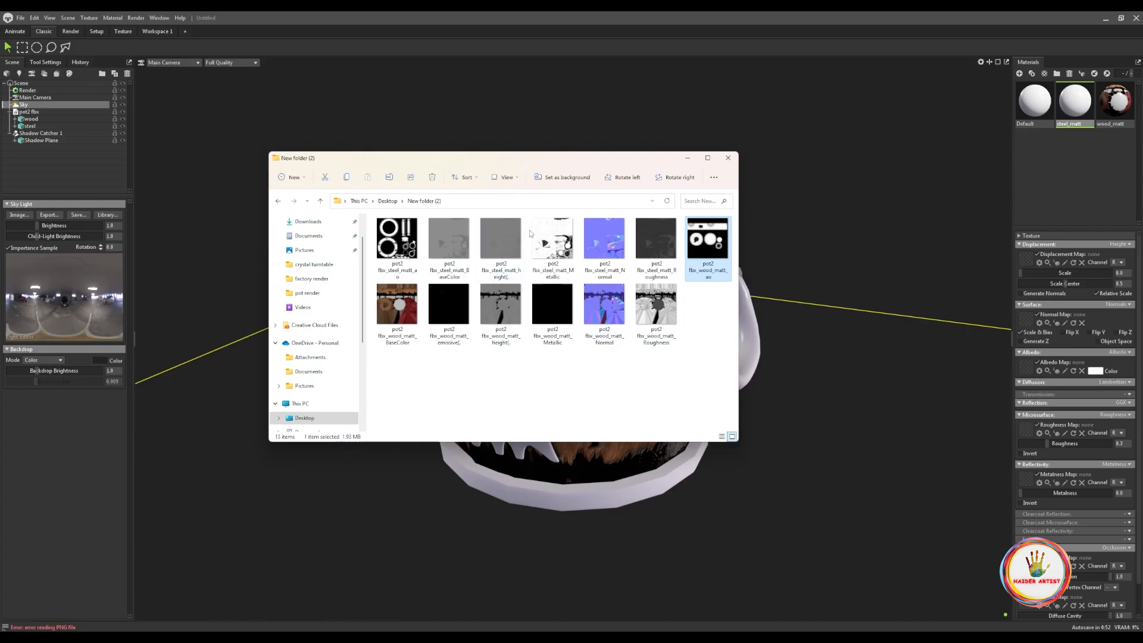
{"action": "left_click_drag", "start_coordinate": [388, 250], "coordinate": [1024, 562]}
{"action": "left_click_drag", "start_coordinate": [453, 248], "coordinate": [1028, 370]}
{"action": "left_click_drag", "start_coordinate": [490, 245], "coordinate": [1024, 267]}
{"action": "left_click_drag", "start_coordinate": [552, 252], "coordinate": [1025, 479]}
{"action": "left_click_drag", "start_coordinate": [604, 244], "coordinate": [1026, 319]}
{"action": "left_click_drag", "start_coordinate": [657, 244], "coordinate": [1025, 430]}
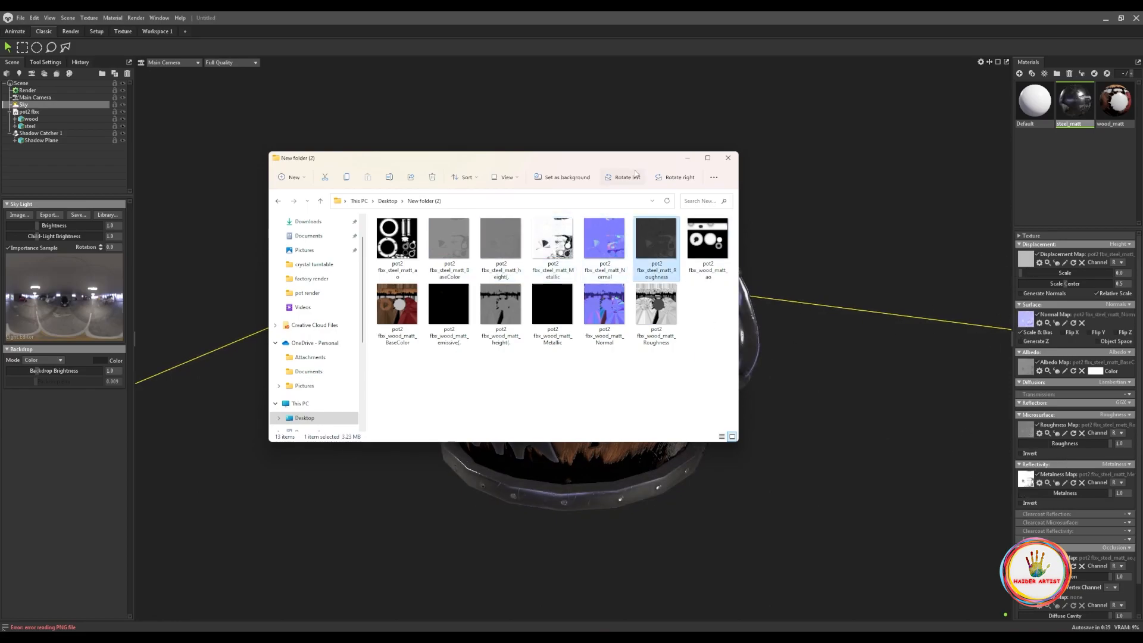
{"action": "left_click", "coordinate": [727, 155]}
Add a child light in the upper part of the sky image and raise Sky Light 1's brightness
{"action": "left_click_drag", "start_coordinate": [713, 184], "coordinate": [626, 374]}
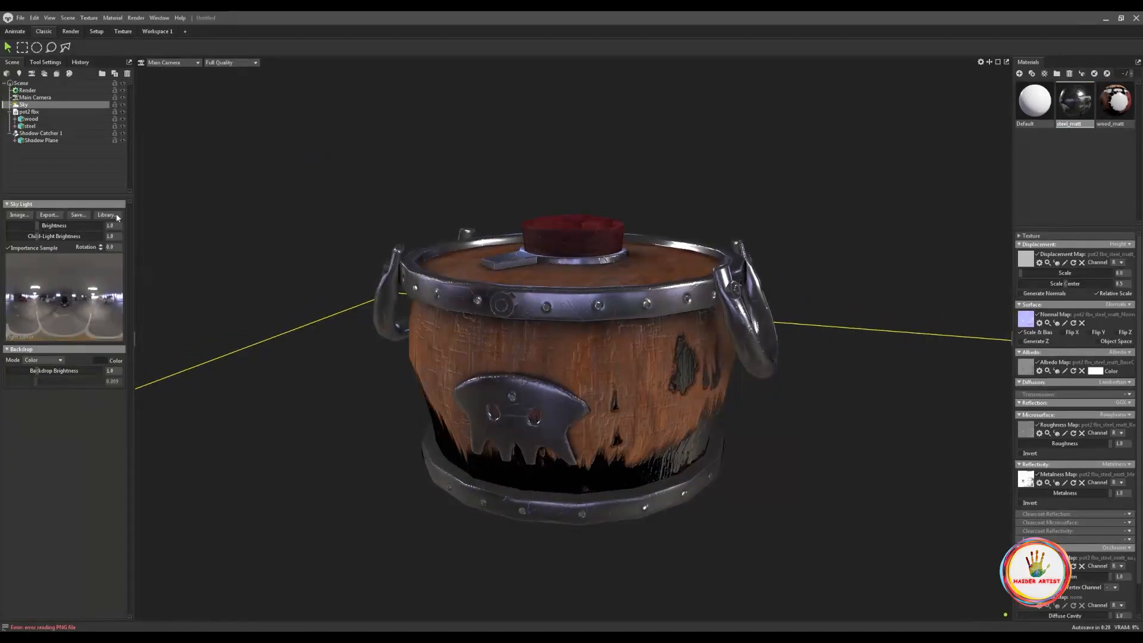
{"action": "left_click", "coordinate": [35, 276]}
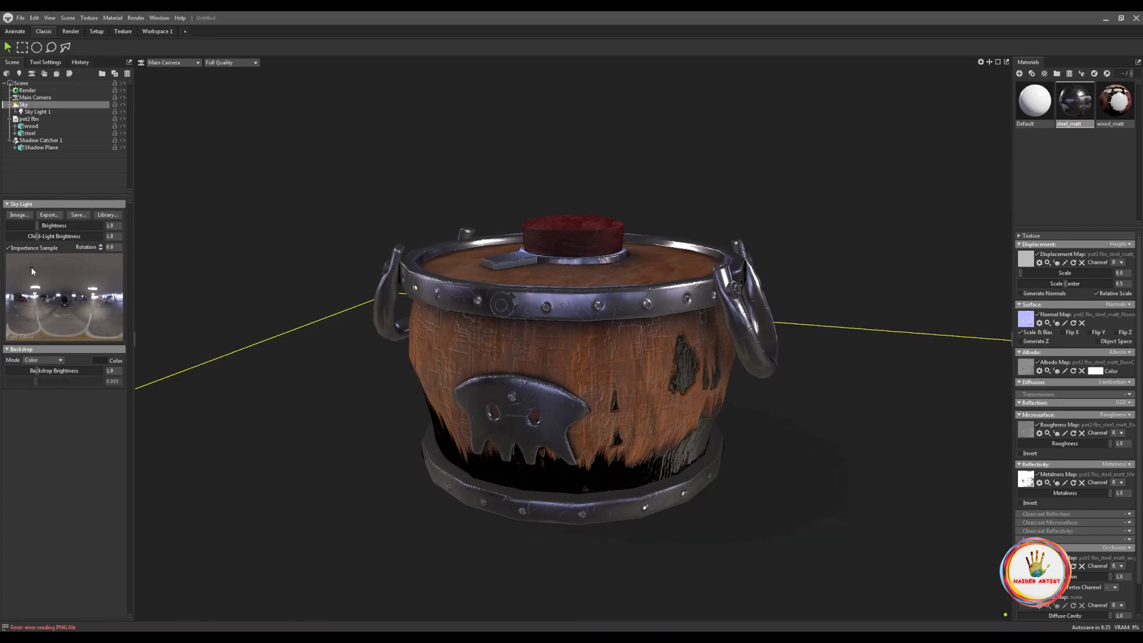
{"action": "left_click", "coordinate": [36, 111]}
{"action": "left_click_drag", "start_coordinate": [38, 235], "coordinate": [50, 235]}
Give Sky Light 1 a warm pale yellow color of about RGB 255, 244, 196
{"action": "left_click", "coordinate": [100, 224]}
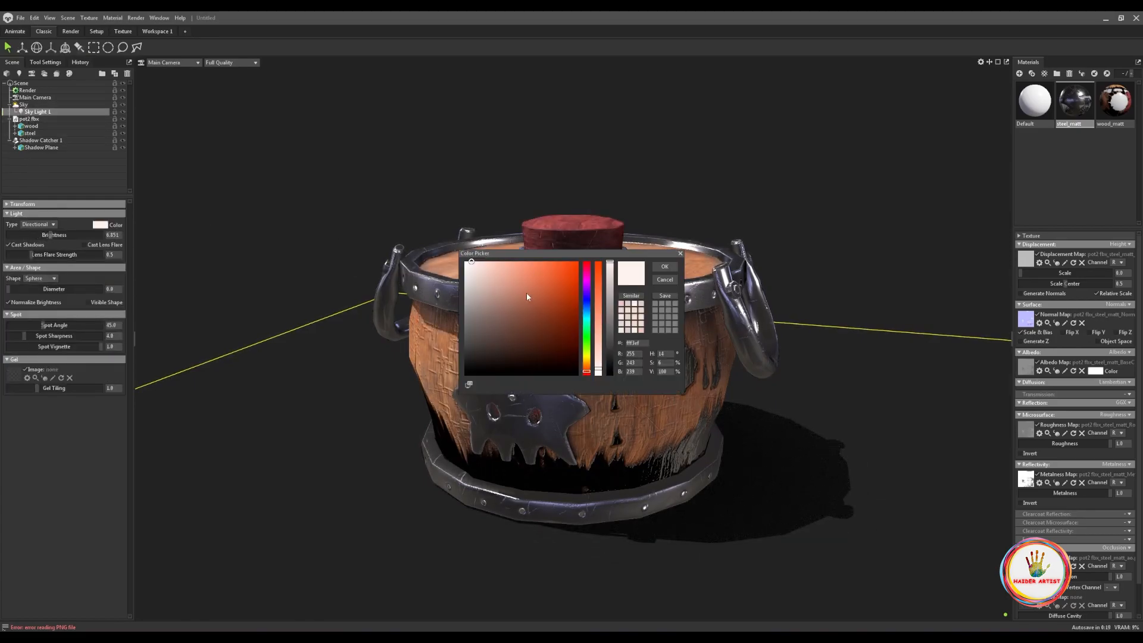
{"action": "left_click", "coordinate": [587, 360]}
{"action": "mouse_move", "coordinate": [500, 277]}
{"action": "left_mouse_down"}
{"action": "mouse_move", "coordinate": [482, 254]}
{"action": "mouse_move", "coordinate": [491, 241]}
{"action": "left_mouse_up"}
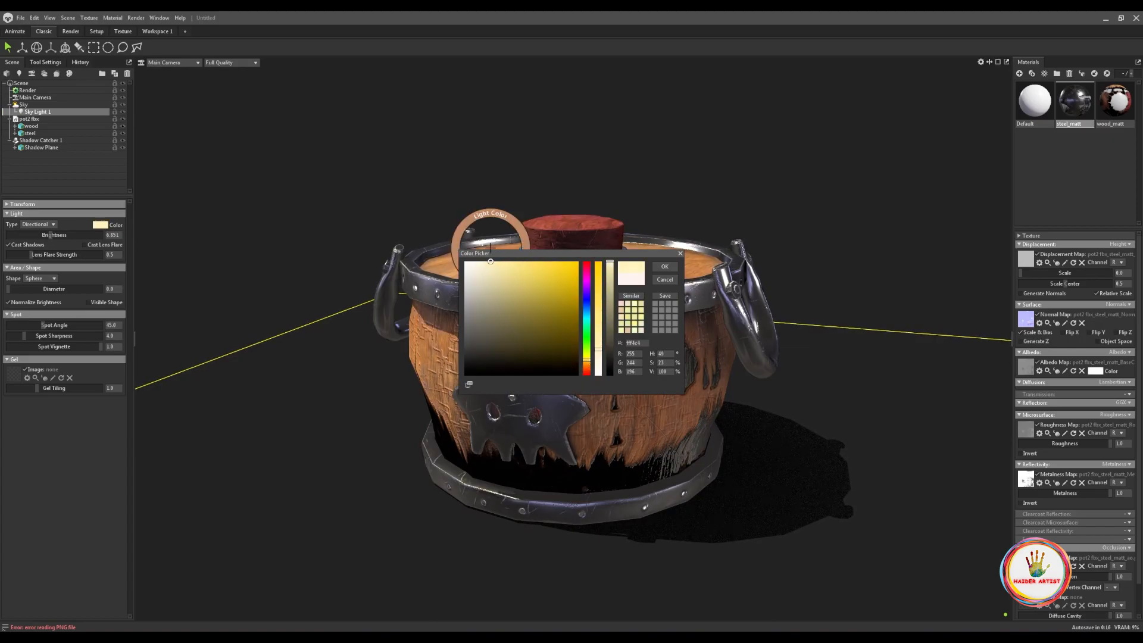
{"action": "left_click", "coordinate": [678, 268]}
Add a second child light to the sky and raise Sky Light 2's brightness
{"action": "mouse_move", "coordinate": [526, 397]}
{"action": "left_mouse_down"}
{"action": "mouse_move", "coordinate": [546, 466]}
{"action": "mouse_move", "coordinate": [546, 403]}
{"action": "left_mouse_up"}
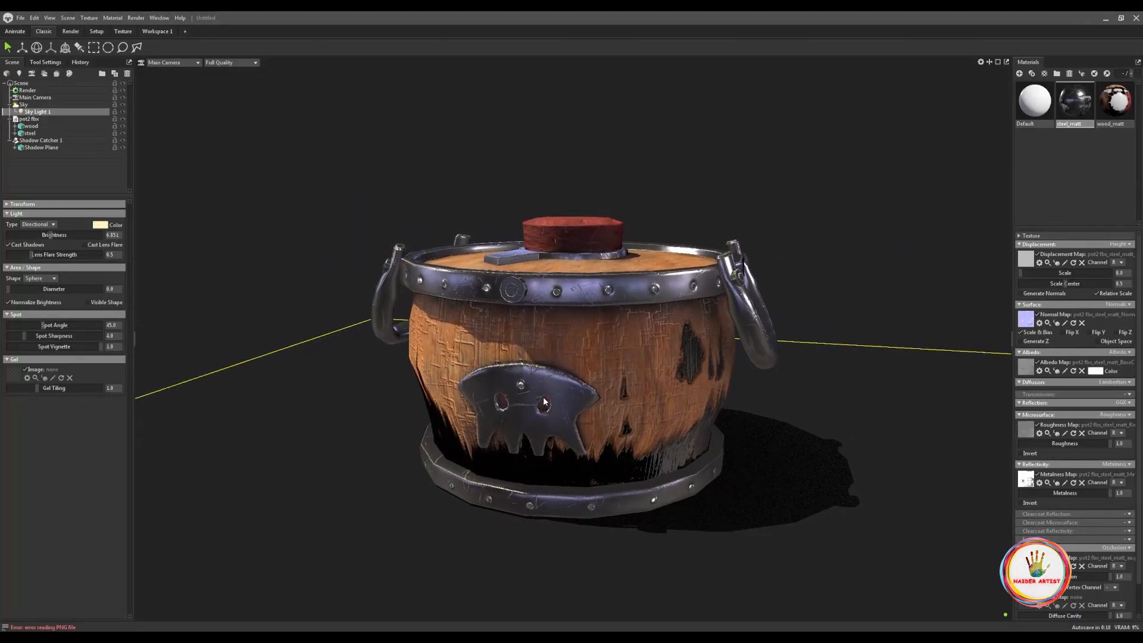
{"action": "left_click", "coordinate": [23, 104]}
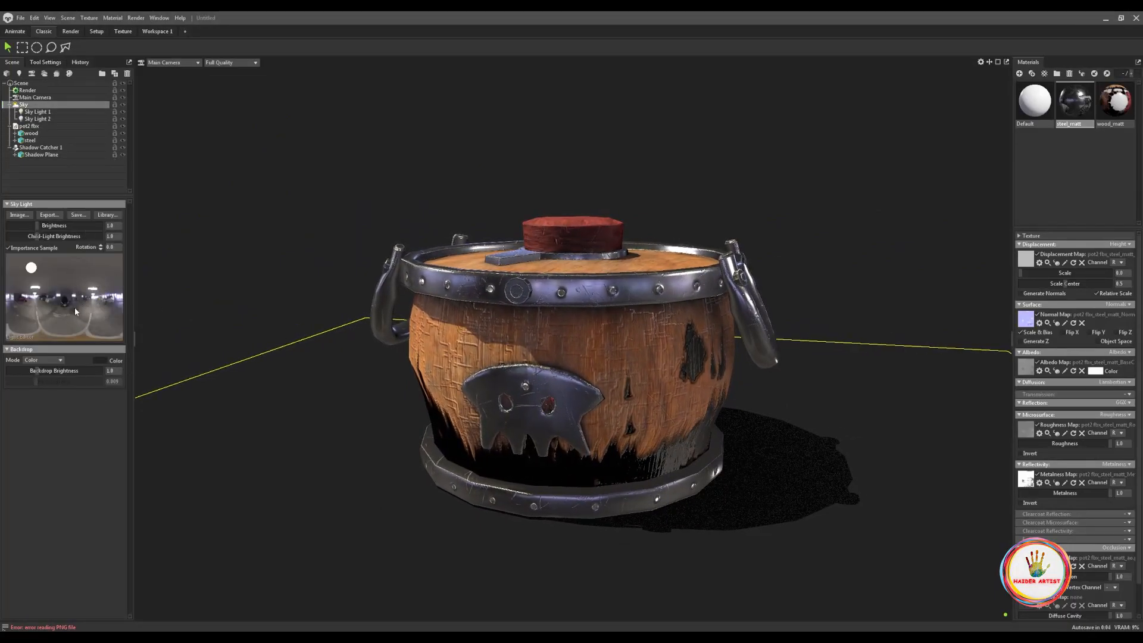
{"action": "left_click", "coordinate": [37, 119]}
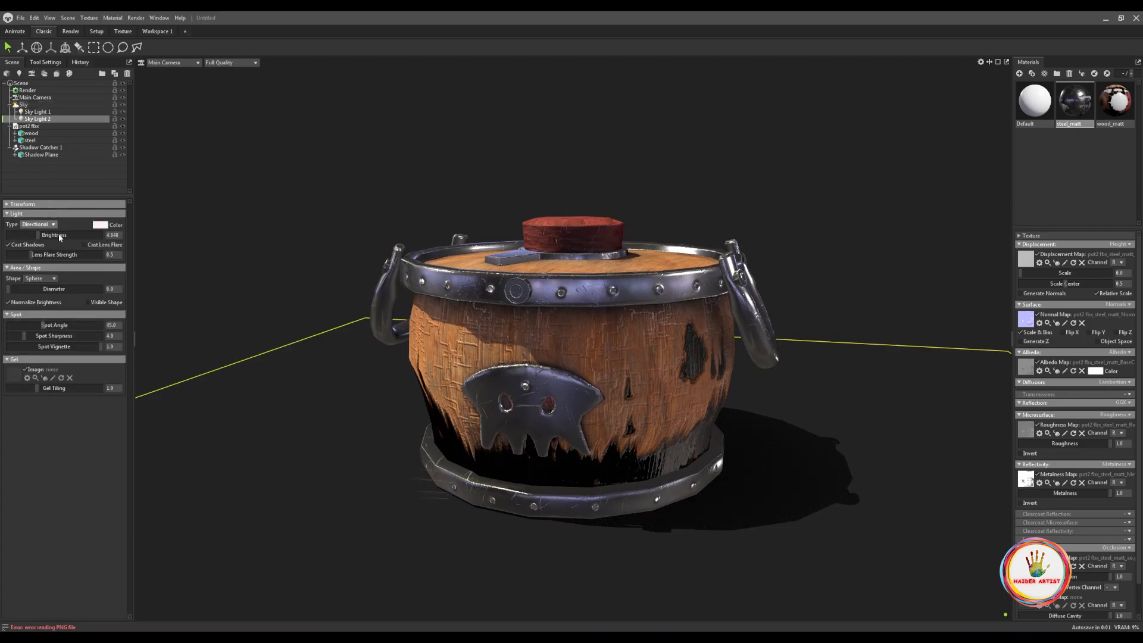
{"action": "left_click_drag", "start_coordinate": [47, 235], "coordinate": [50, 235]}
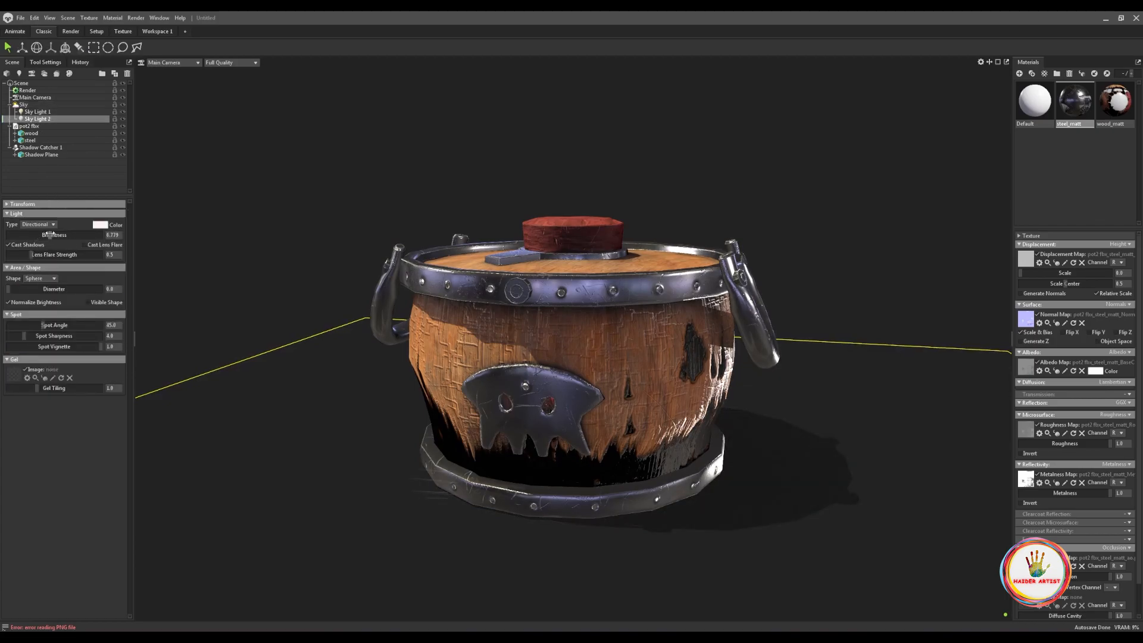
Give Sky Light 2 a very pale yellow color and rotate it to light the pot from another direction
{"action": "left_click", "coordinate": [99, 225]}
{"action": "left_click", "coordinate": [490, 270]}
{"action": "left_click", "coordinate": [587, 360]}
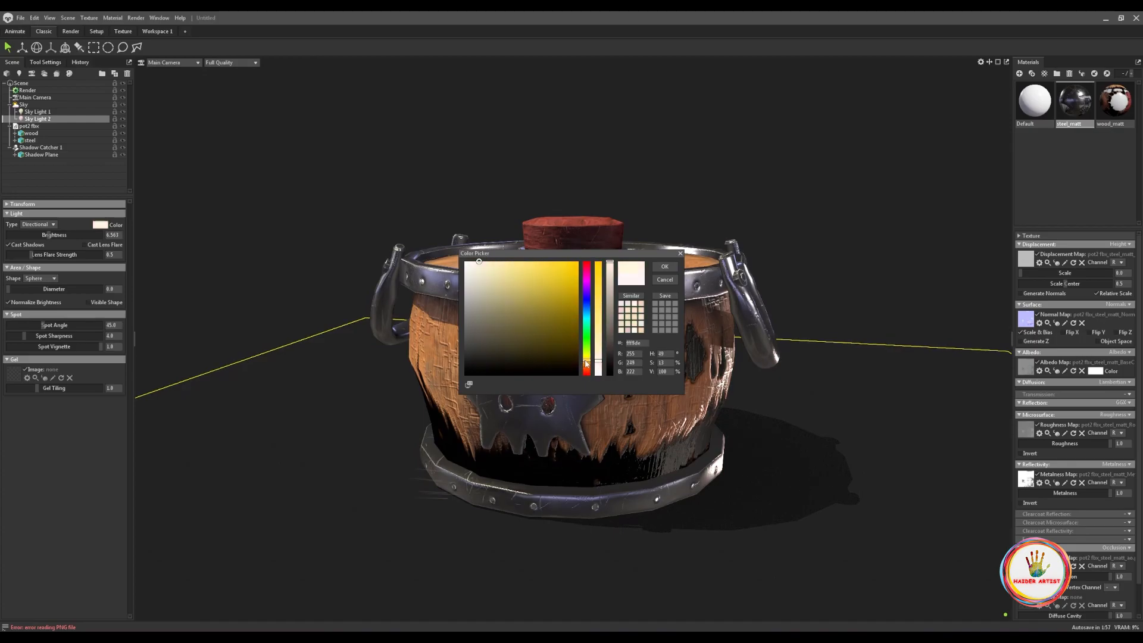
{"action": "left_click", "coordinate": [664, 267]}
{"action": "key", "text": "e"}
{"action": "left_click_drag", "start_coordinate": [569, 499], "coordinate": [506, 489]}
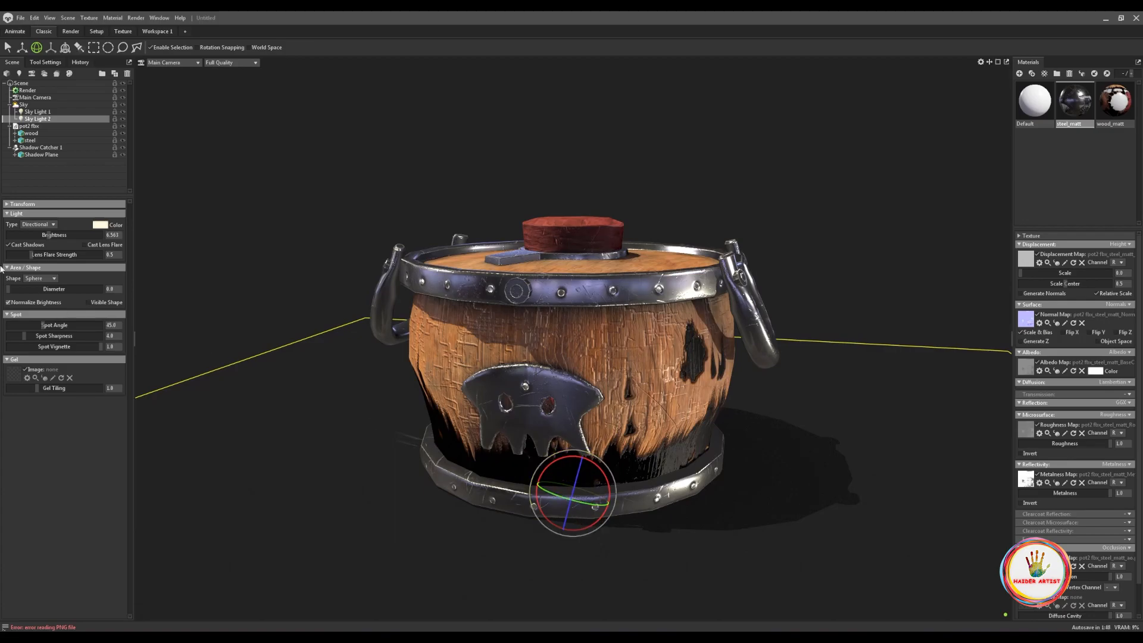
Lower Sky Light 2's brightness to about 6.35
{"action": "left_click_drag", "start_coordinate": [45, 234], "coordinate": [48, 232]}
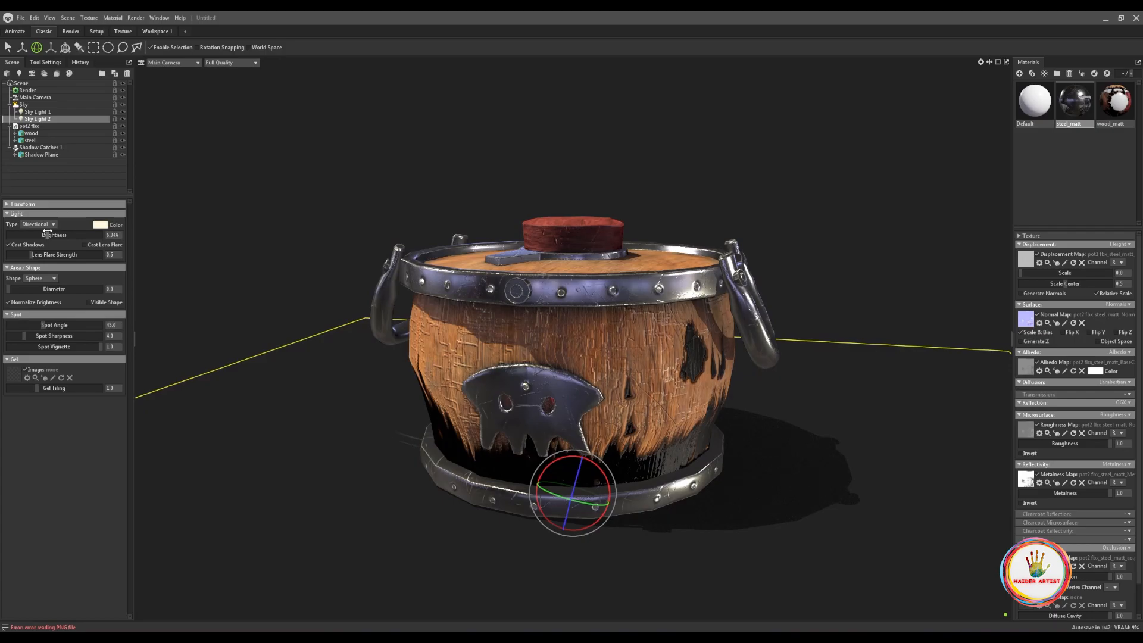
Enable ray tracing and set the image output to a 2560 × 2560 resolution with a higher sample count
{"action": "left_click", "coordinate": [27, 90]}
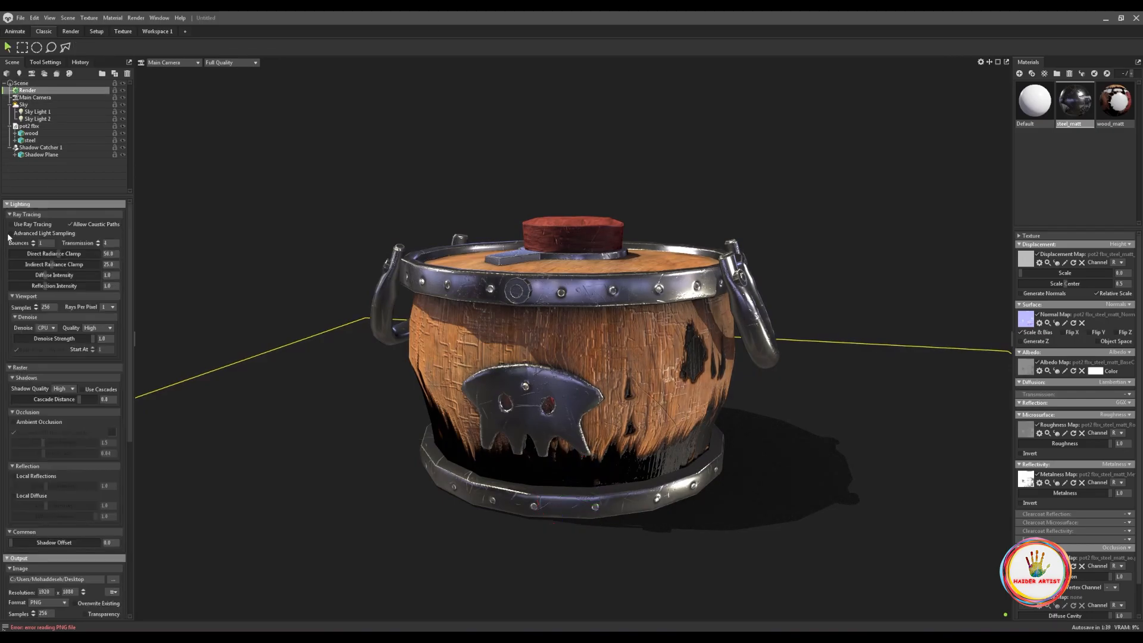
{"action": "scroll", "coordinate": [64, 467], "scroll_direction": "down", "scroll_amount": 10}
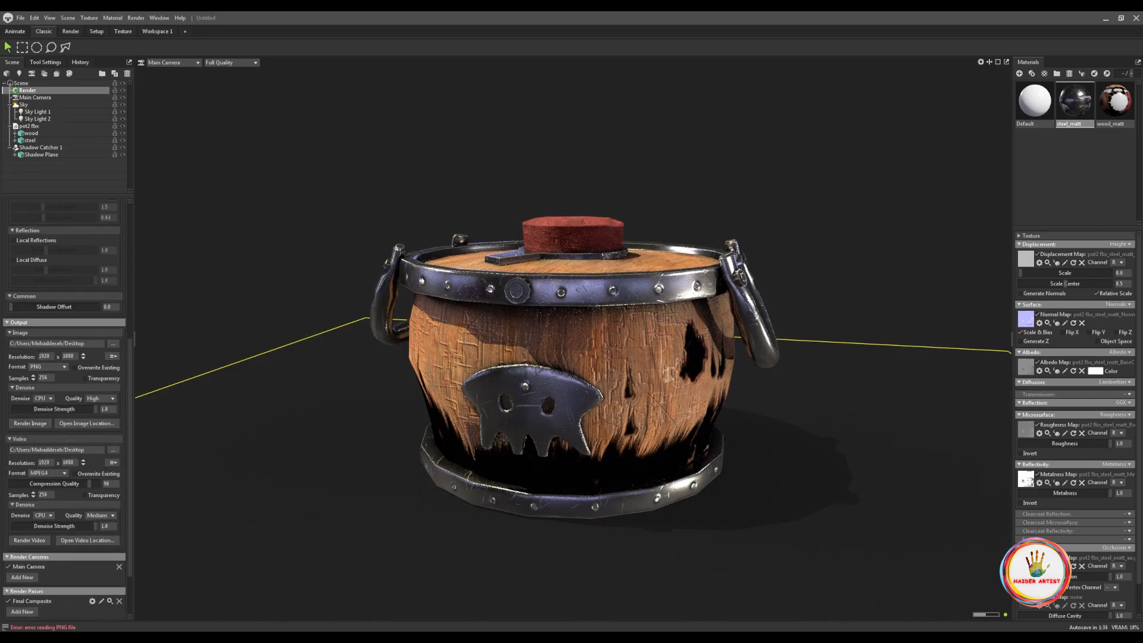
{"action": "left_click", "coordinate": [110, 356]}
{"action": "left_click", "coordinate": [95, 392]}
{"action": "key", "text": "Tab"}
Turn on the main camera's safe frame and reframe the pot closer inside it
{"action": "left_click", "coordinate": [35, 97]}
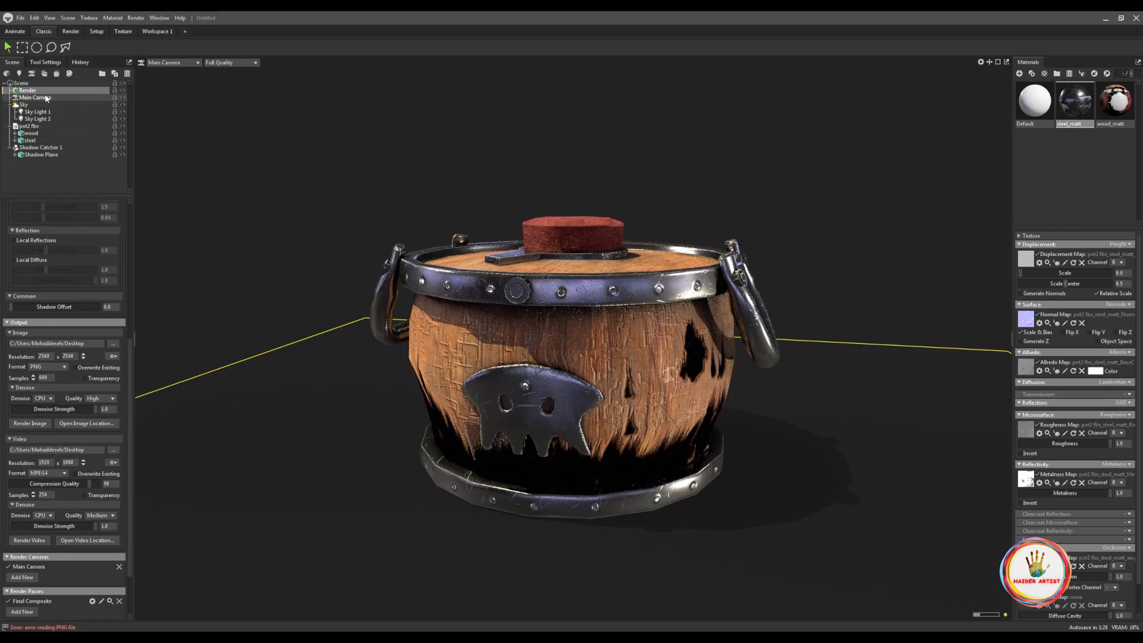
{"action": "left_click", "coordinate": [8, 314]}
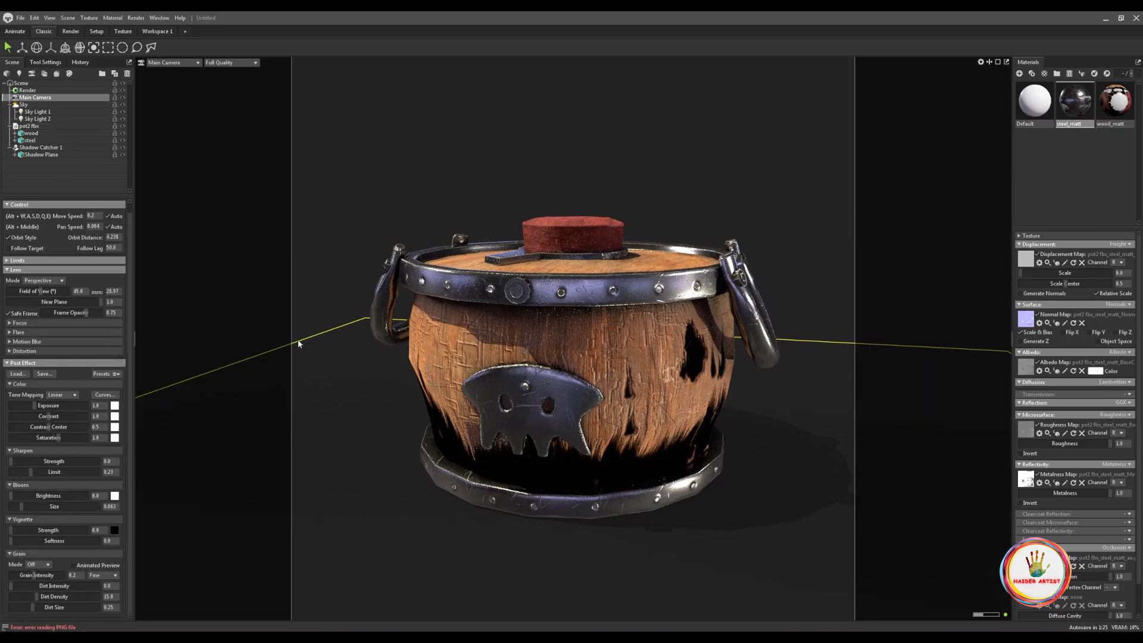
{"action": "left_click_drag", "start_coordinate": [638, 419], "coordinate": [630, 470], "text": "alt"}
{"action": "scroll", "coordinate": [631, 480], "scroll_direction": "up", "scroll_amount": 3}
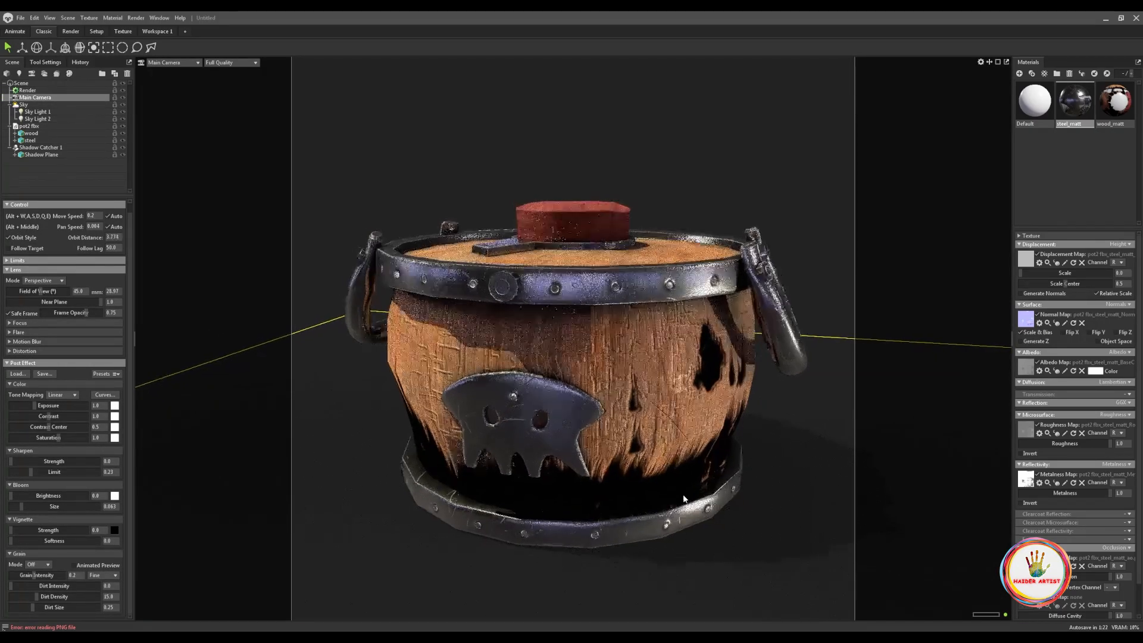
{"action": "left_click_drag", "start_coordinate": [712, 504], "coordinate": [697, 511], "text": "alt"}
{"action": "middle_click_drag", "start_coordinate": [662, 459], "coordinate": [674, 427], "text": "alt"}
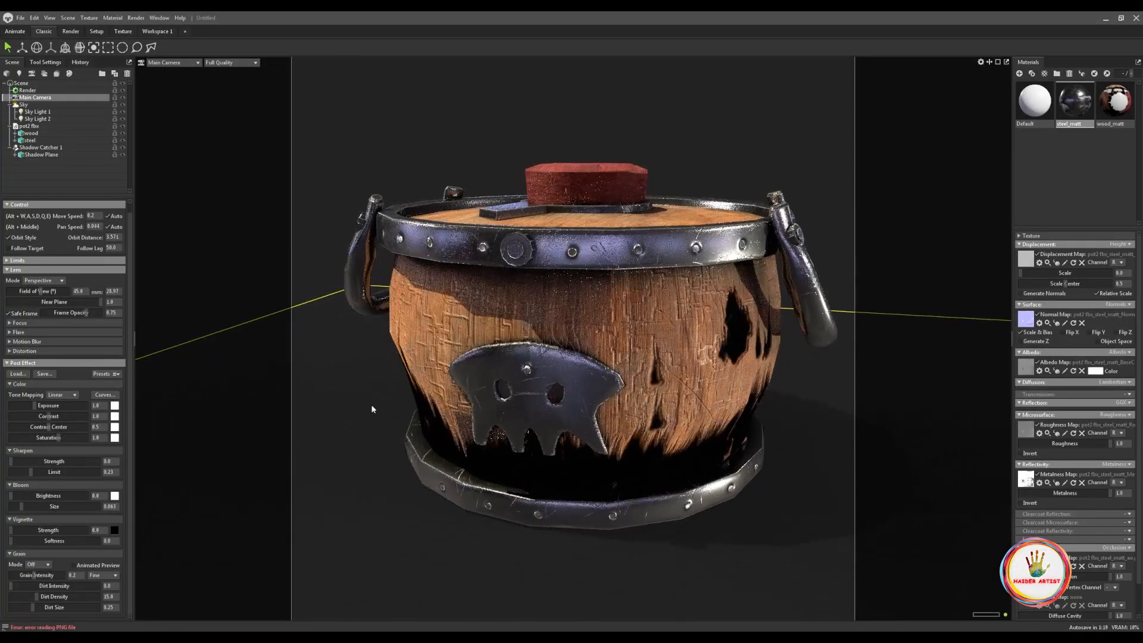
{"action": "left_click_drag", "start_coordinate": [674, 427], "coordinate": [672, 433], "text": "alt"}
Set the main camera's tone mapping to ACES and raise the exposure to about 3.2 with slightly more contrast
{"action": "left_click", "coordinate": [74, 394]}
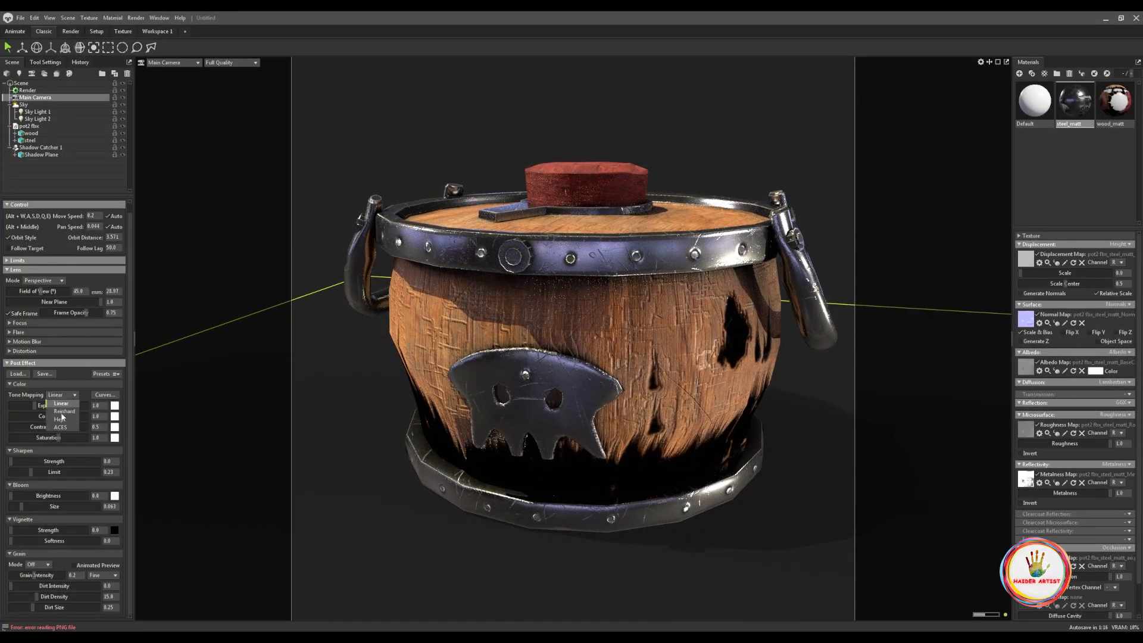
{"action": "left_click", "coordinate": [62, 424]}
{"action": "mouse_move", "coordinate": [34, 405]}
{"action": "left_mouse_down"}
{"action": "mouse_move", "coordinate": [56, 416]}
{"action": "mouse_move", "coordinate": [41, 405]}
{"action": "left_mouse_up"}
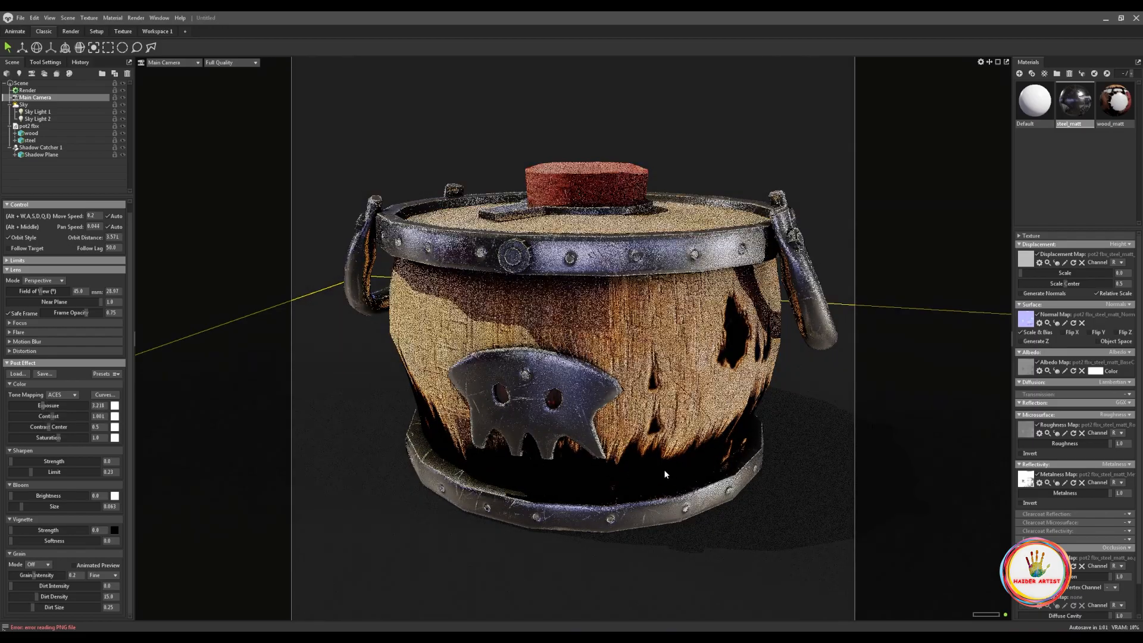
{"action": "left_click_drag", "start_coordinate": [663, 470], "coordinate": [663, 474], "text": "alt"}
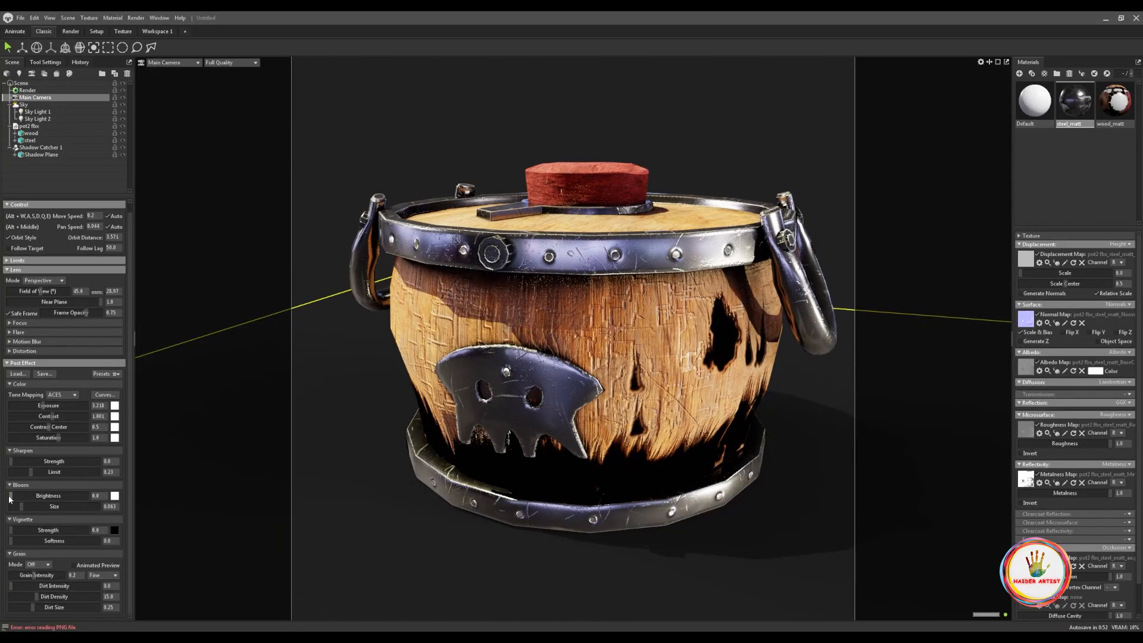
Add slight bloom to the main camera and a vignette with strength 0.14 and softness about 0.56
{"action": "mouse_move", "coordinate": [29, 496]}
{"action": "left_mouse_down"}
{"action": "mouse_move", "coordinate": [54, 496]}
{"action": "mouse_move", "coordinate": [37, 497]}
{"action": "left_mouse_up"}
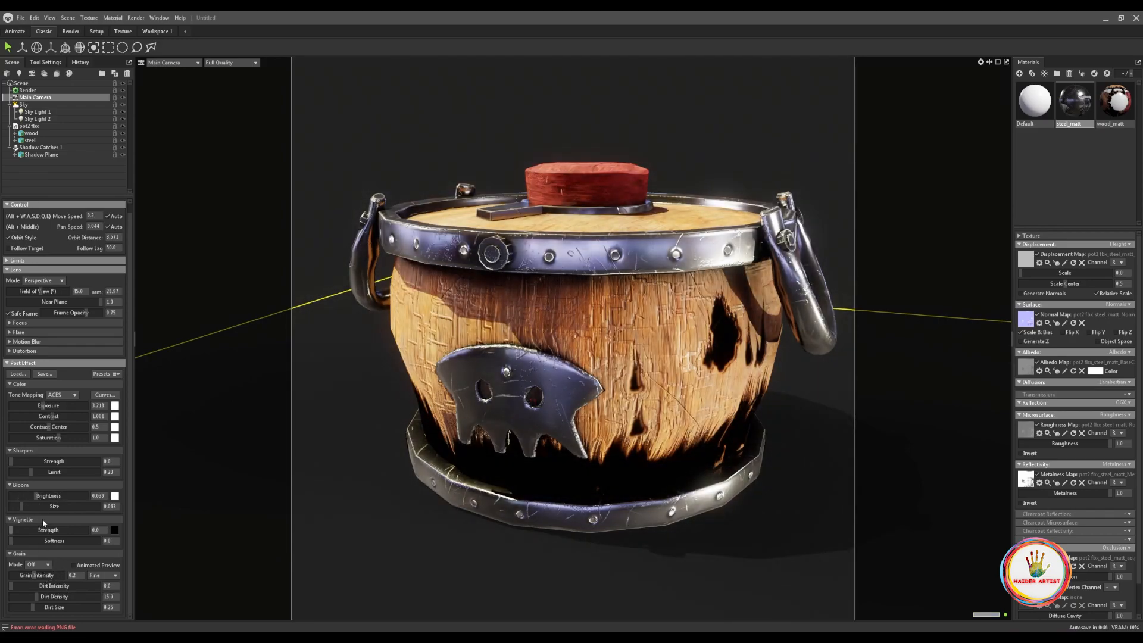
{"action": "left_click_drag", "start_coordinate": [22, 531], "coordinate": [28, 530]}
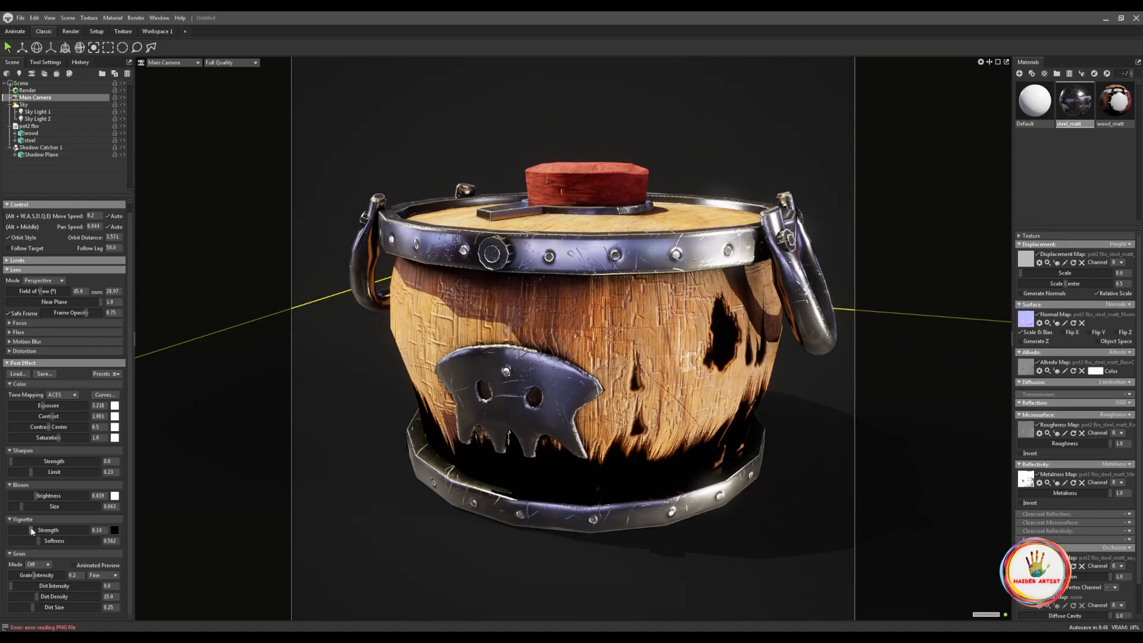
Readjust Sky Light 1's brightness and set Sky Light 2's brightness to about 6.2
{"action": "left_click", "coordinate": [24, 104]}
{"action": "left_click", "coordinate": [37, 111]}
{"action": "left_click_drag", "start_coordinate": [50, 236], "coordinate": [46, 235]}
{"action": "left_click", "coordinate": [36, 119]}
{"action": "mouse_move", "coordinate": [564, 483]}
{"action": "left_mouse_down"}
{"action": "mouse_move", "coordinate": [574, 477]}
{"action": "mouse_move", "coordinate": [552, 477]}
{"action": "left_mouse_up"}
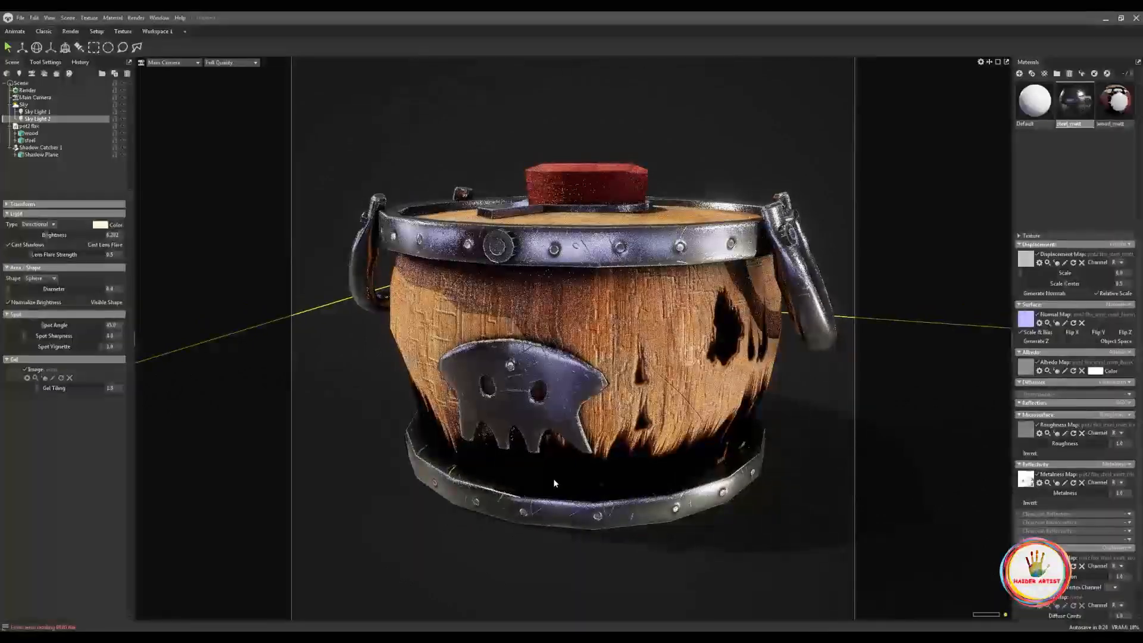
Add a third child light in the lower part of the sky image and set its brightness to about 5.8
{"action": "left_click", "coordinate": [39, 105]}
{"action": "left_click_drag", "start_coordinate": [34, 307], "coordinate": [6, 329]}
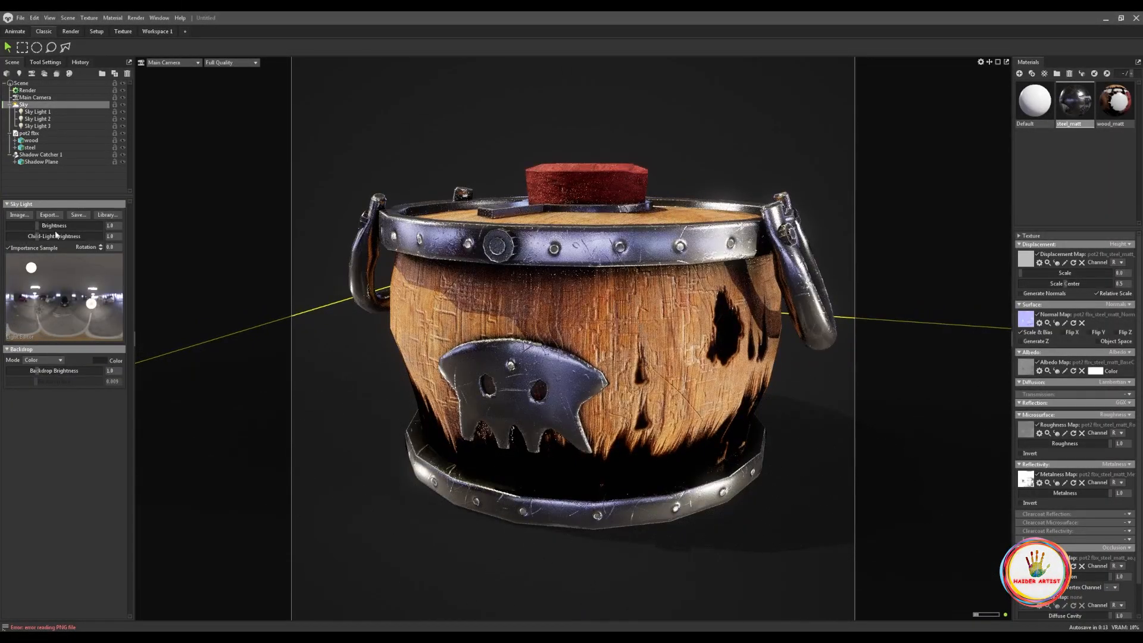
{"action": "left_click", "coordinate": [37, 126]}
{"action": "left_click_drag", "start_coordinate": [42, 234], "coordinate": [43, 235]}
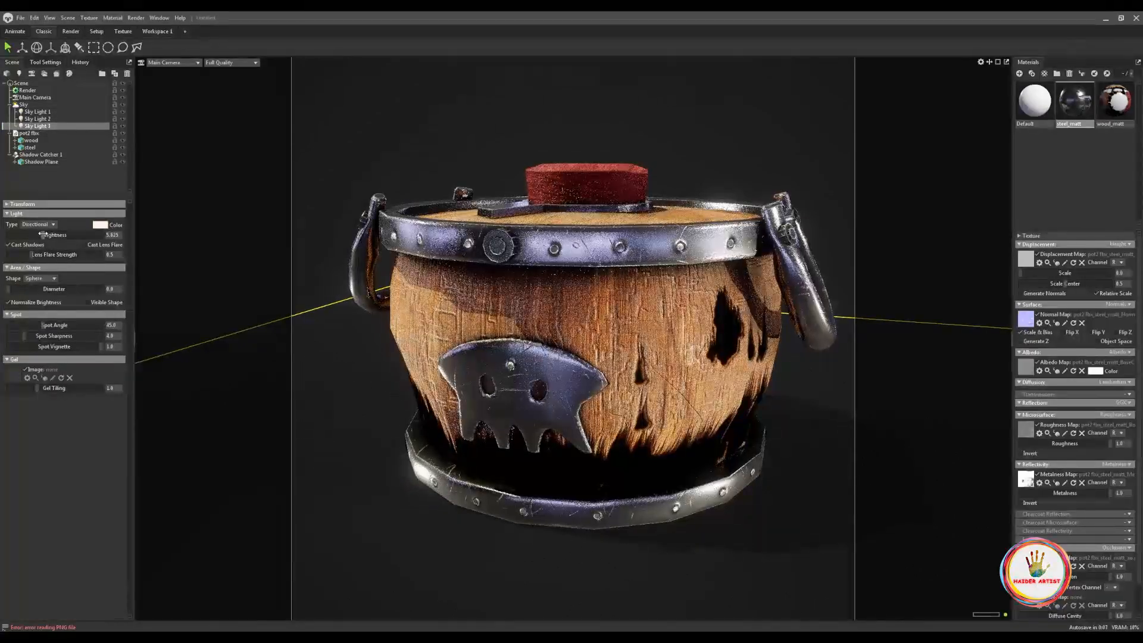
Give Sky Light 3 a pale warm color, rotate it, and raise its brightness to about 5.9
{"action": "left_click", "coordinate": [100, 224]}
{"action": "left_click", "coordinate": [669, 263]}
{"action": "key", "text": "e"}
{"action": "mouse_move", "coordinate": [594, 503]}
{"action": "left_mouse_down"}
{"action": "mouse_move", "coordinate": [583, 479]}
{"action": "mouse_move", "coordinate": [594, 471]}
{"action": "mouse_move", "coordinate": [583, 502]}
{"action": "left_mouse_up"}
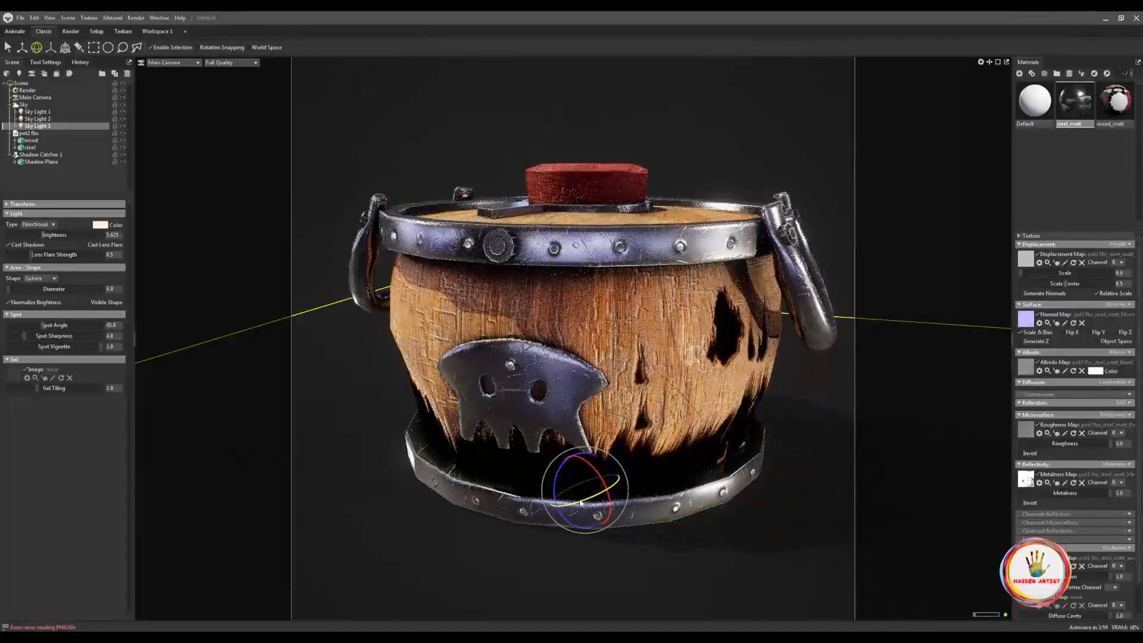
{"action": "left_click_drag", "start_coordinate": [41, 237], "coordinate": [43, 235]}
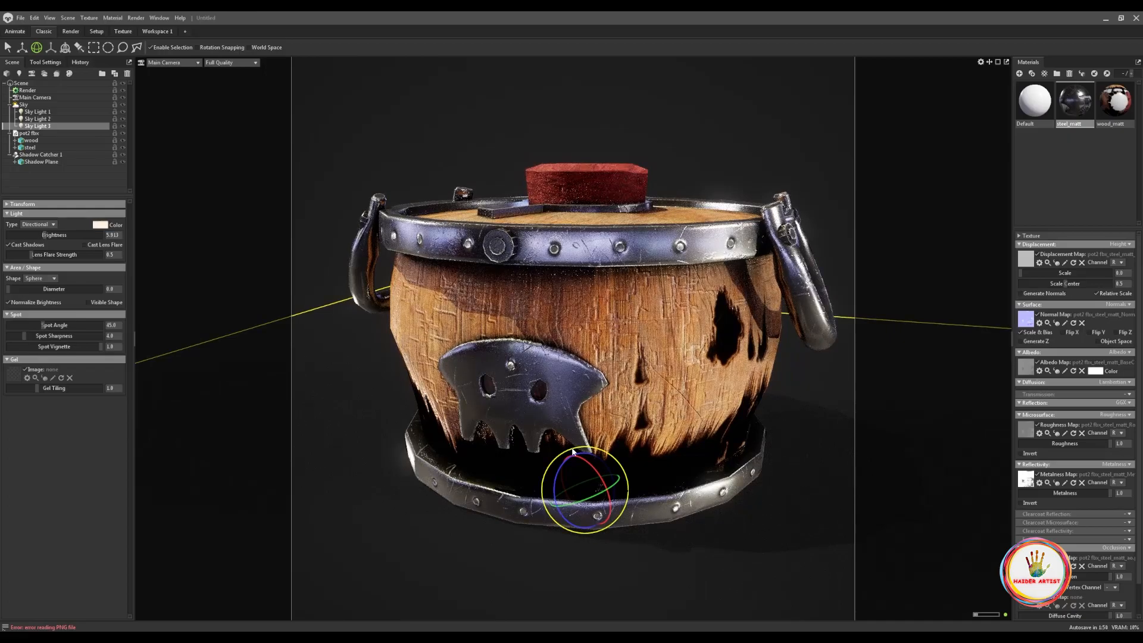
Rotate the sky lighting to illuminate the pot's front and reframe the pot from a slightly higher, closer view
{"action": "mouse_move", "coordinate": [703, 564]}
{"action": "left_mouse_down", "text": "shift"}
{"action": "mouse_move", "coordinate": [688, 565]}
{"action": "mouse_move", "coordinate": [792, 572]}
{"action": "mouse_move", "coordinate": [865, 559]}
{"action": "mouse_move", "coordinate": [736, 567]}
{"action": "mouse_move", "coordinate": [769, 573]}
{"action": "mouse_move", "coordinate": [793, 568]}
{"action": "mouse_move", "coordinate": [769, 573]}
{"action": "mouse_move", "coordinate": [732, 549]}
{"action": "mouse_move", "coordinate": [698, 553]}
{"action": "left_mouse_up", "text": "shift"}
{"action": "middle_click_drag", "start_coordinate": [698, 553], "coordinate": [715, 560], "text": "alt"}
{"action": "left_click_drag", "start_coordinate": [716, 561], "coordinate": [714, 568], "text": "alt"}
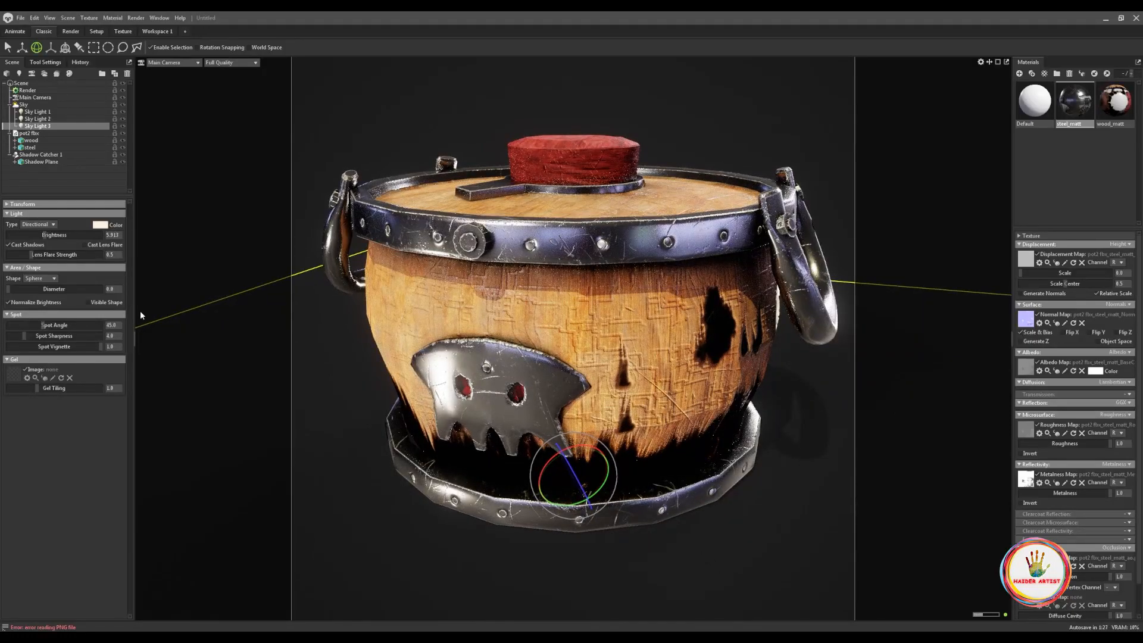
Set the sky's brightness to about 0.84 and its child light brightness to about 1.08
{"action": "left_click", "coordinate": [35, 97]}
{"action": "scroll", "coordinate": [19, 338], "scroll_direction": "down", "scroll_amount": 1}
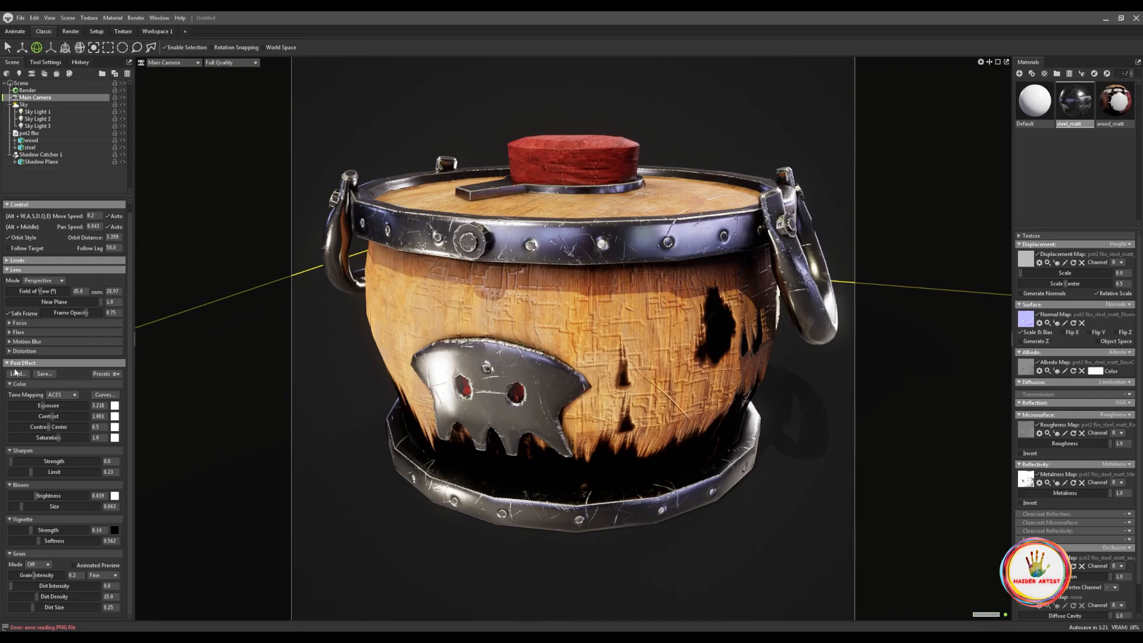
{"action": "scroll", "coordinate": [47, 375], "scroll_direction": "up", "scroll_amount": 1}
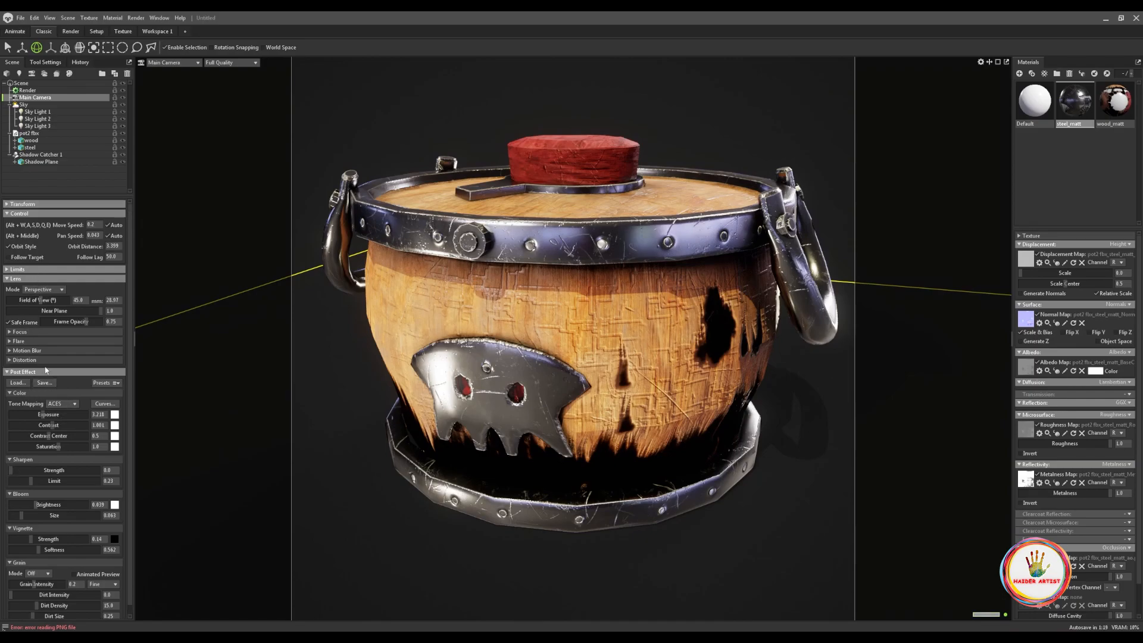
{"action": "left_click", "coordinate": [24, 105]}
{"action": "left_click_drag", "start_coordinate": [37, 226], "coordinate": [40, 236]}
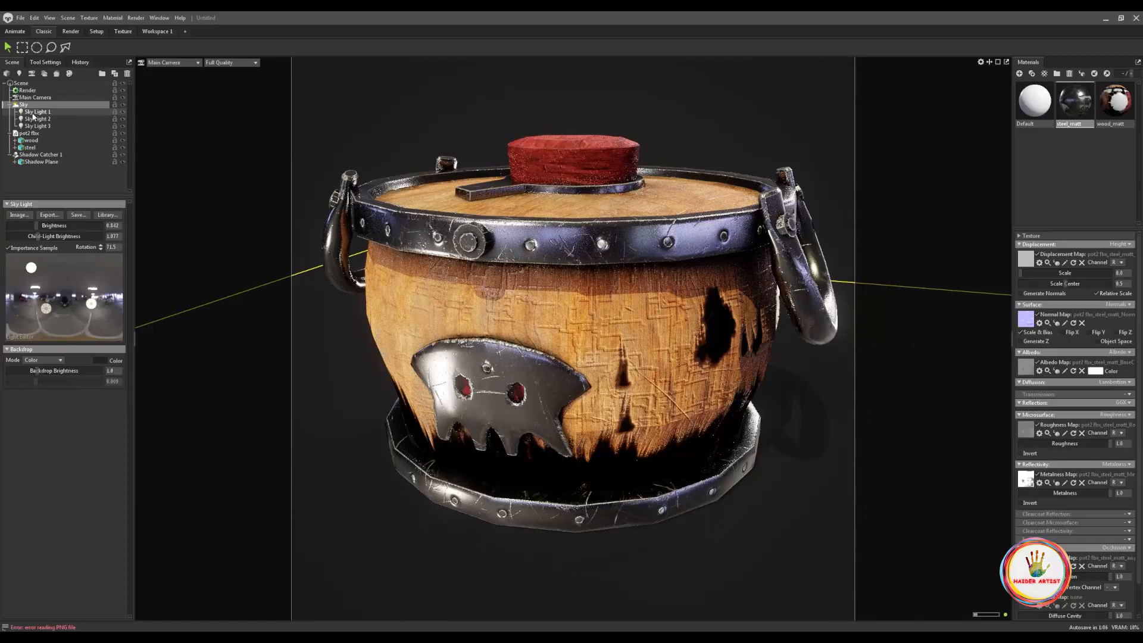
Raise the main camera's exposure to about 3.59 and turn the sky lighting slightly around the pot
{"action": "left_click", "coordinate": [35, 97]}
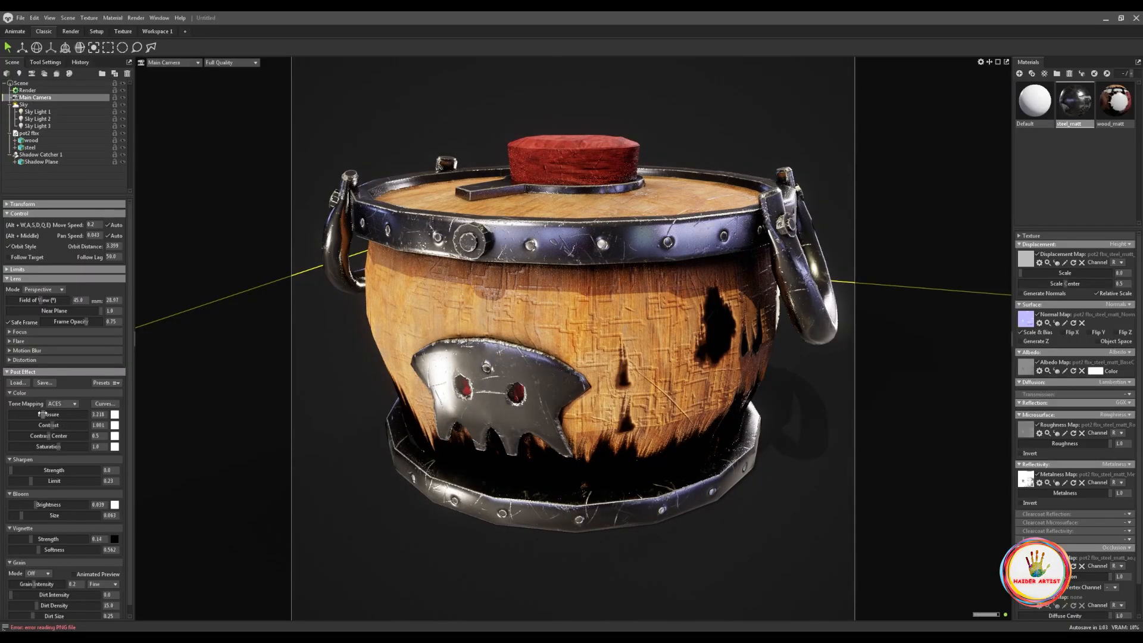
{"action": "left_click_drag", "start_coordinate": [445, 477], "coordinate": [431, 475], "text": "alt"}
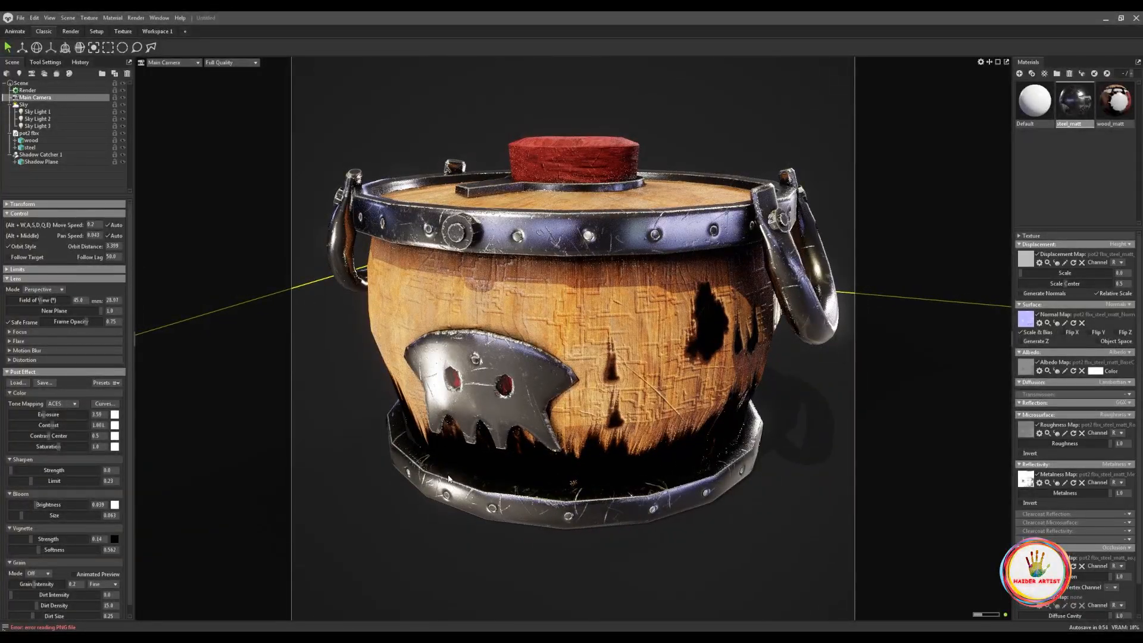
{"action": "left_click_drag", "start_coordinate": [463, 516], "coordinate": [535, 569], "text": "alt"}
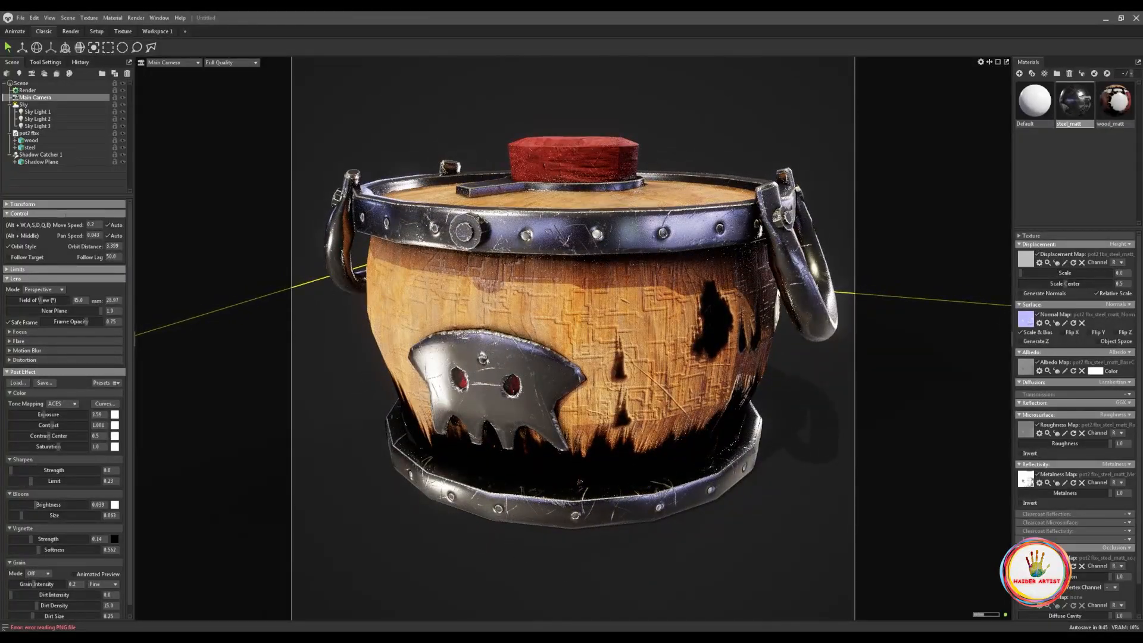
Add a fourth child light near the lower edge of the sky image and adjust its brightness
{"action": "left_click", "coordinate": [27, 106]}
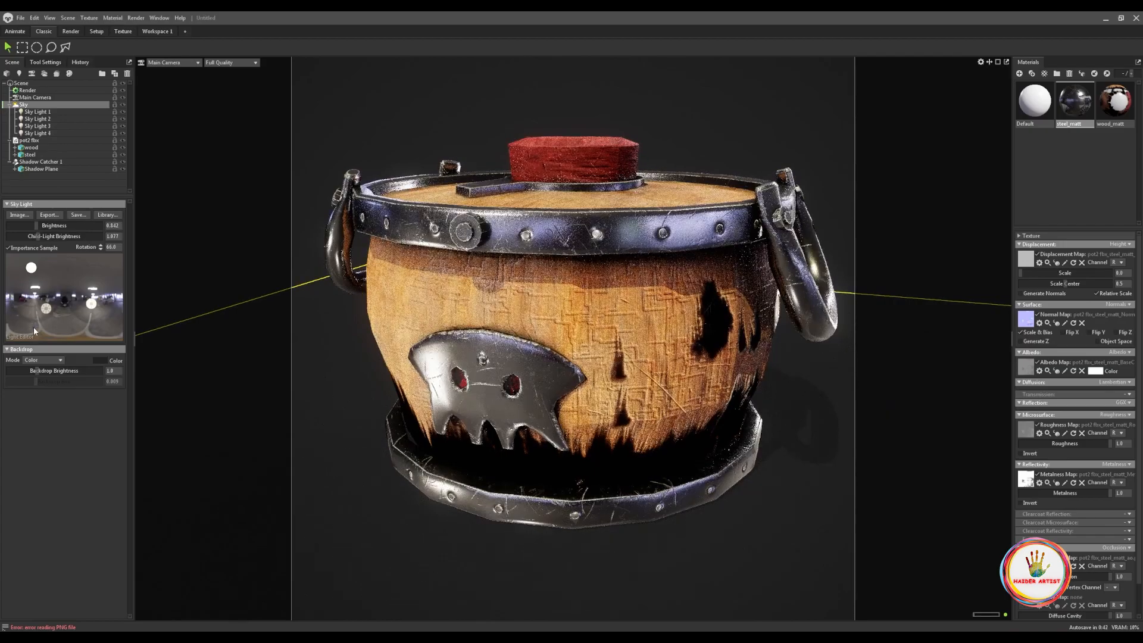
{"action": "left_click", "coordinate": [37, 133]}
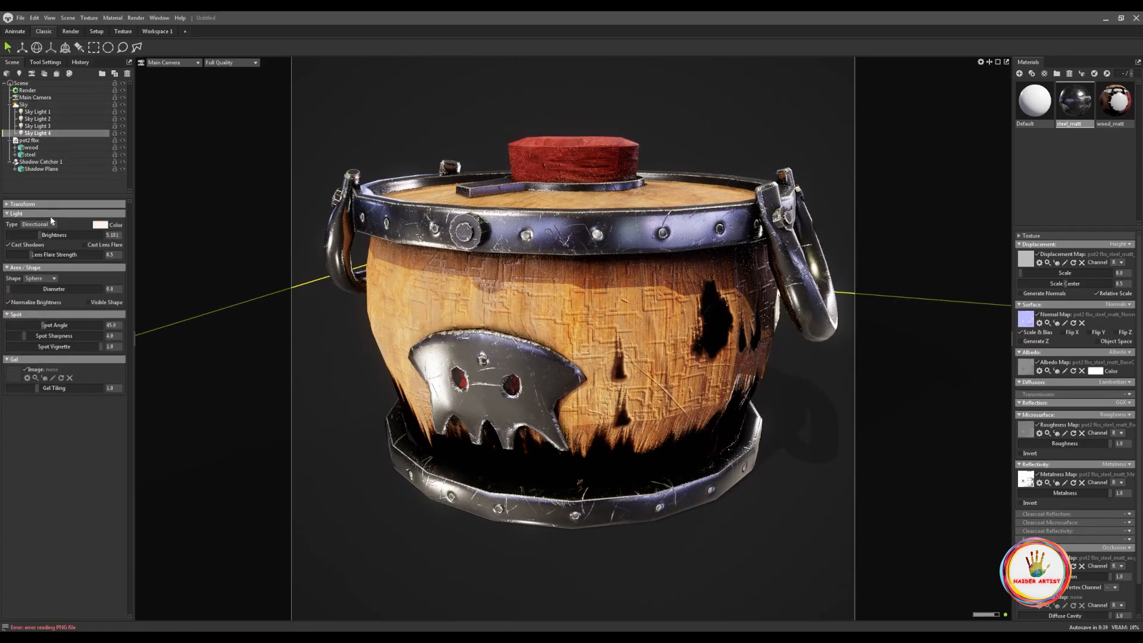
{"action": "left_click_drag", "start_coordinate": [45, 236], "coordinate": [44, 236]}
Rotate Sky Light 4 to try other light directions and raise its brightness to about 7
{"action": "key", "text": "e"}
{"action": "mouse_move", "coordinate": [565, 478]}
{"action": "left_mouse_down"}
{"action": "mouse_move", "coordinate": [590, 441]}
{"action": "mouse_move", "coordinate": [558, 463]}
{"action": "left_mouse_up"}
{"action": "mouse_move", "coordinate": [559, 501]}
{"action": "left_mouse_down"}
{"action": "mouse_move", "coordinate": [577, 447]}
{"action": "mouse_move", "coordinate": [564, 505]}
{"action": "left_mouse_up"}
{"action": "left_click_drag", "start_coordinate": [594, 460], "coordinate": [561, 448]}
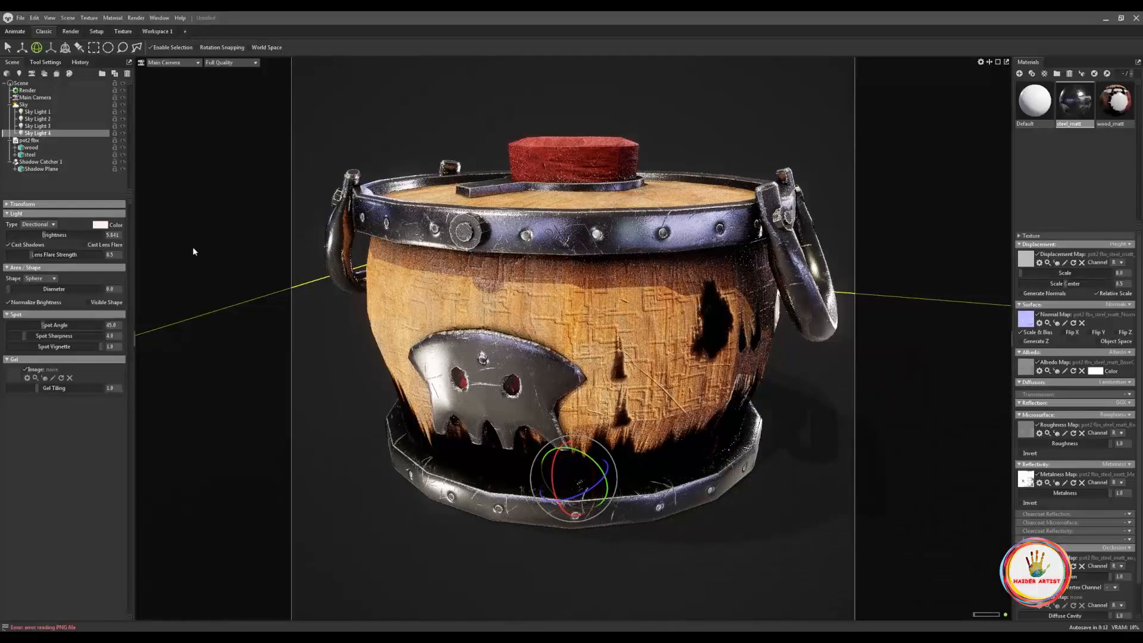
{"action": "left_click_drag", "start_coordinate": [43, 236], "coordinate": [51, 234]}
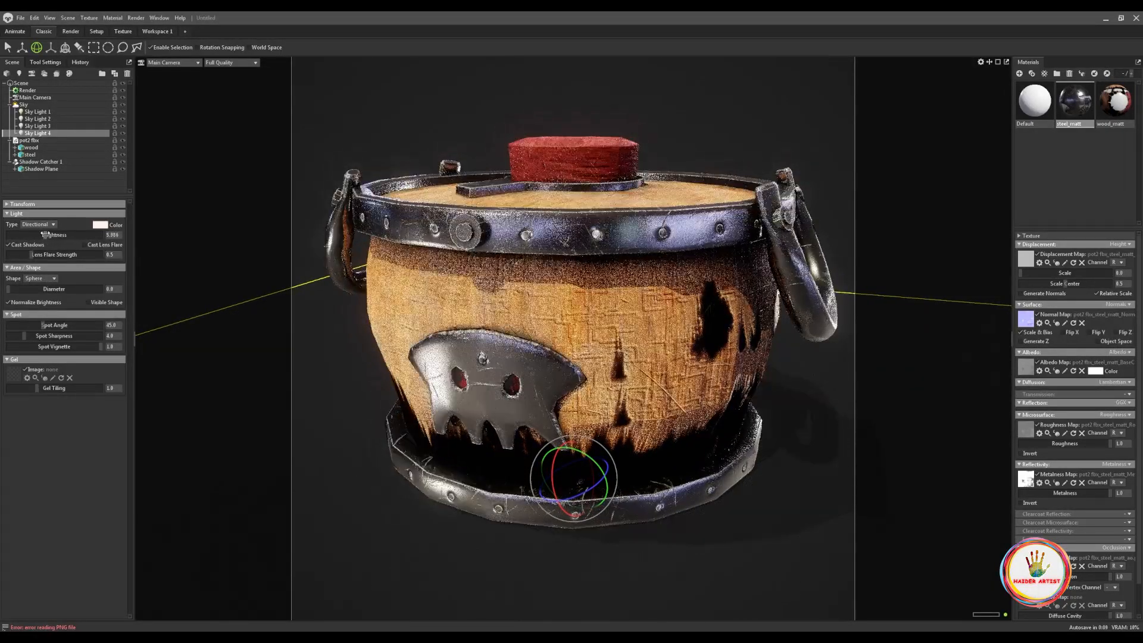
Reposition Sky Light 4 below the pot, rotate it again, and reduce its brightness to 3.75
{"action": "left_click_drag", "start_coordinate": [578, 452], "coordinate": [562, 470]}
{"action": "key", "text": "w"}
{"action": "key", "text": "e"}
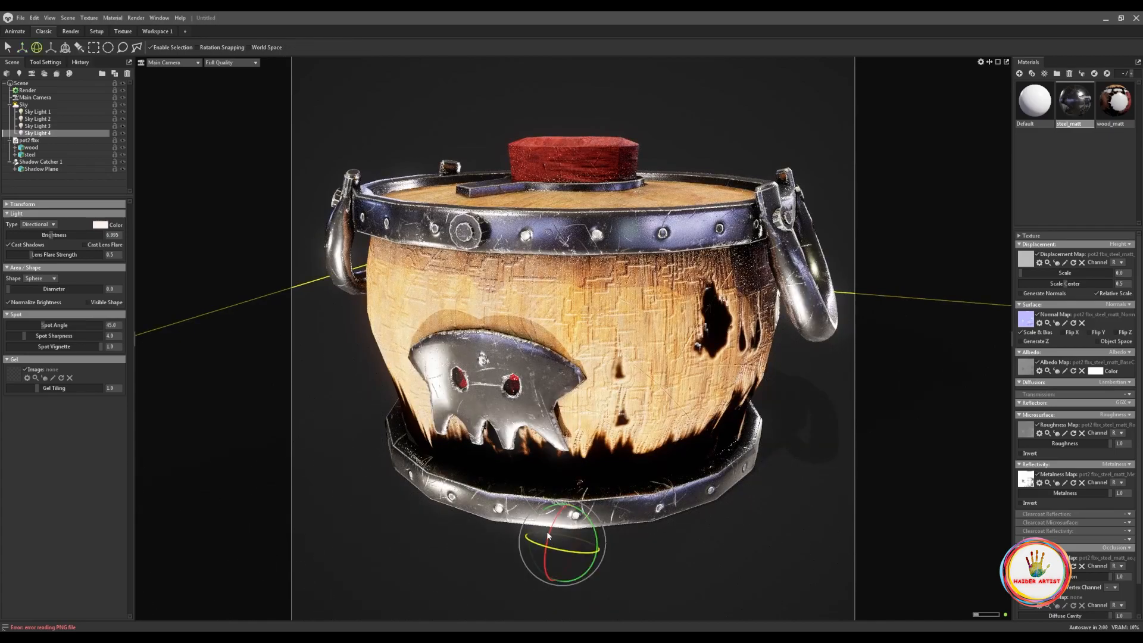
{"action": "left_click_drag", "start_coordinate": [544, 555], "coordinate": [560, 519]}
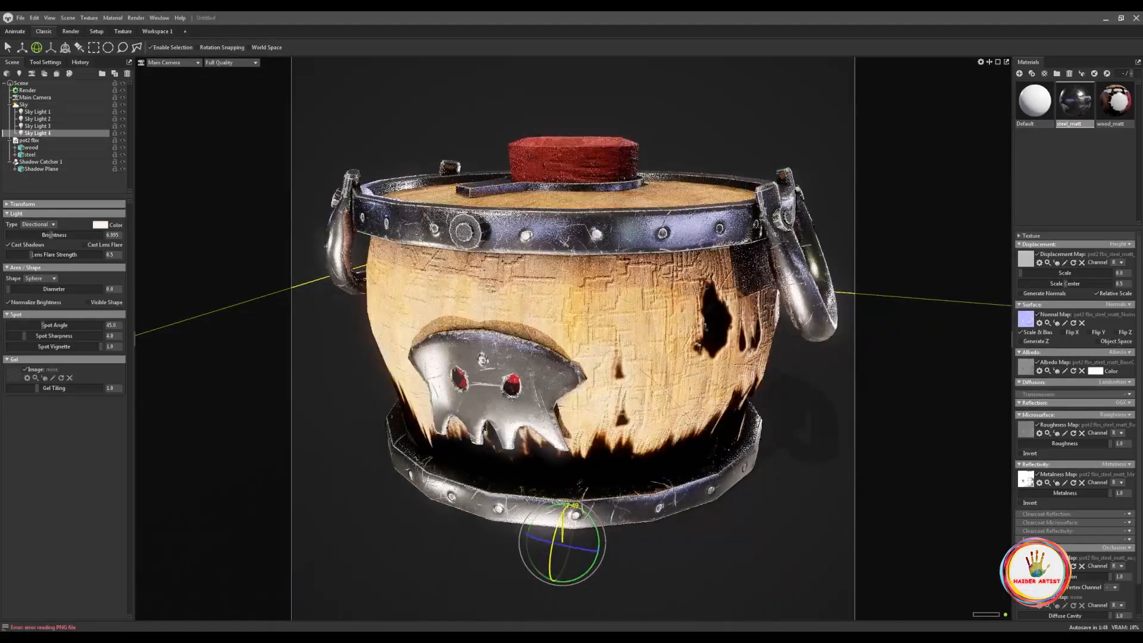
{"action": "left_click_drag", "start_coordinate": [52, 234], "coordinate": [31, 235]}
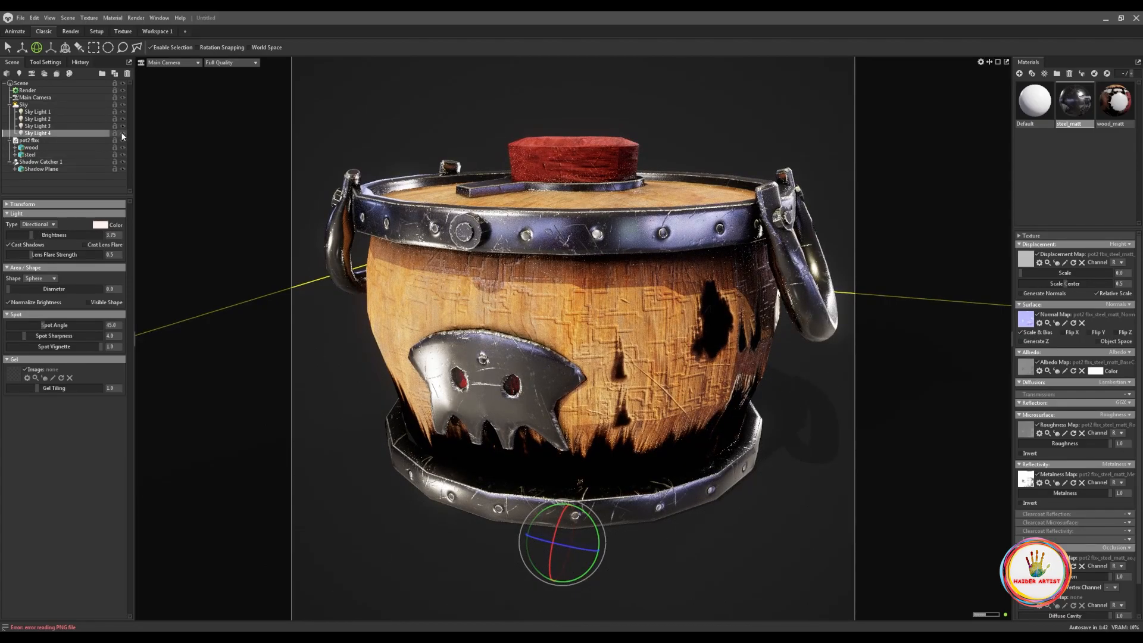
Delete Sky Light 4 from the scene
{"action": "double_click", "coordinate": [97, 133]}
{"action": "double_click", "coordinate": [23, 133]}
{"action": "right_click", "coordinate": [20, 134]}
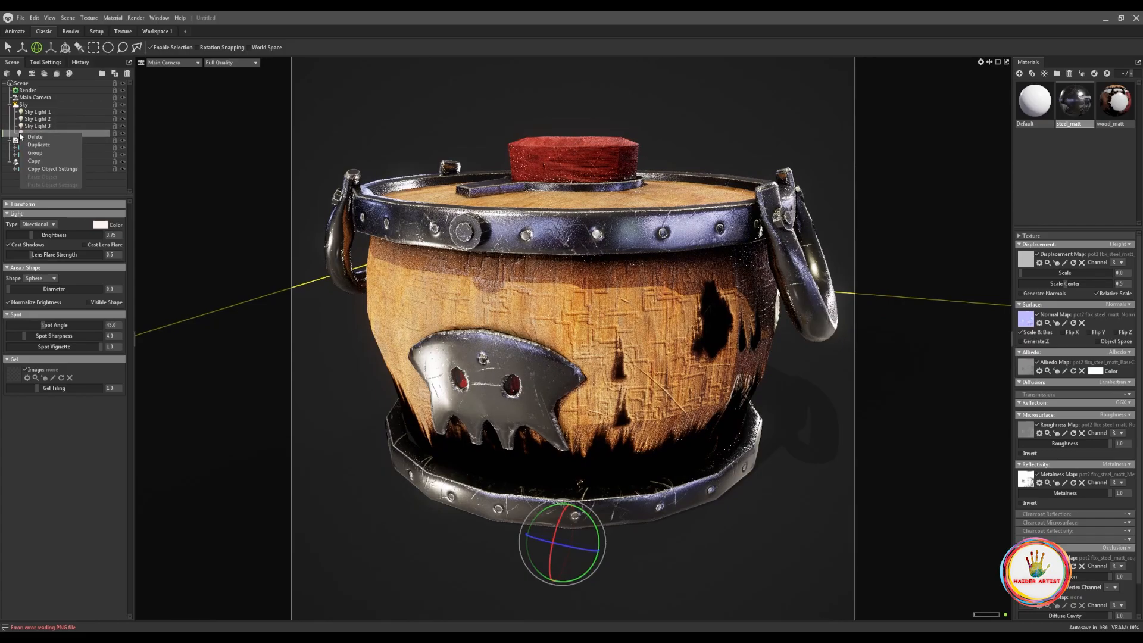
{"action": "left_click", "coordinate": [34, 136]}
Rotate the sky lighting to cast a bright highlight on the pot's side near the large handle
{"action": "left_click_drag", "start_coordinate": [638, 502], "coordinate": [607, 557], "text": "shift"}
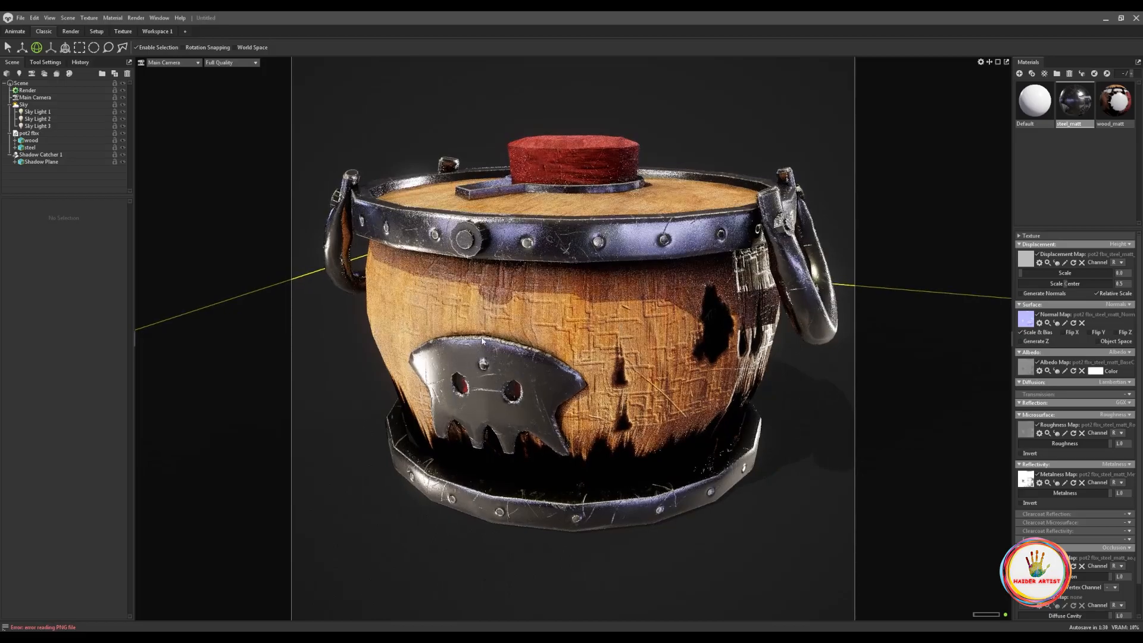
Fine-tune the main camera's bloom brightness and raise its exposure to about 4.4
{"action": "left_click", "coordinate": [24, 97]}
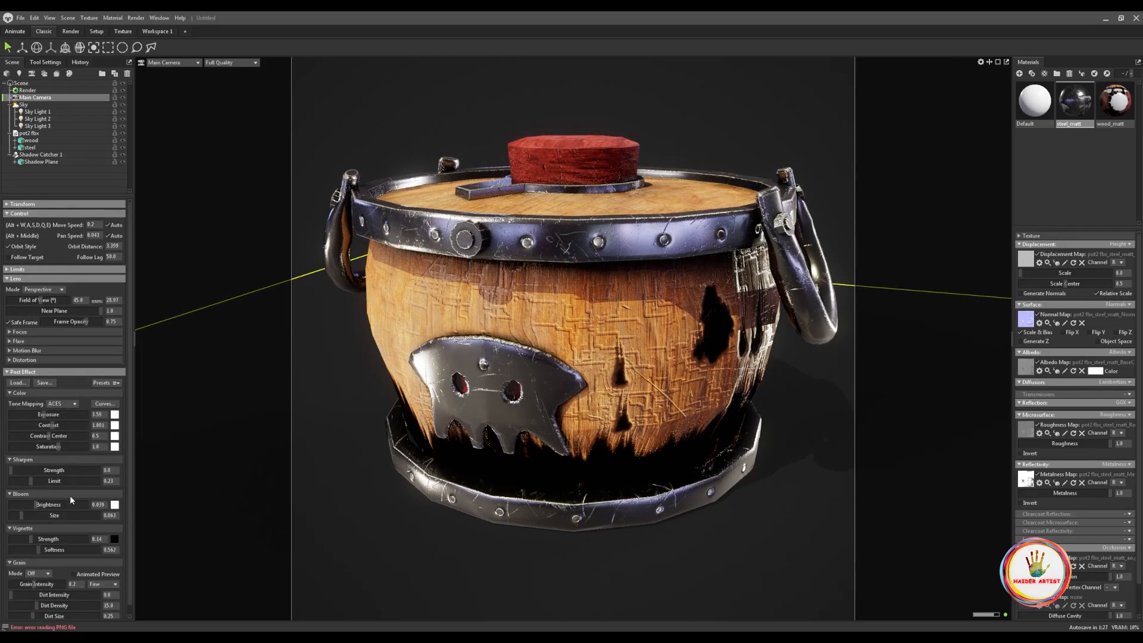
{"action": "scroll", "coordinate": [30, 539], "scroll_direction": "down", "scroll_amount": 1}
{"action": "left_click_drag", "start_coordinate": [33, 494], "coordinate": [34, 495]}
{"action": "left_click_drag", "start_coordinate": [486, 541], "coordinate": [547, 525], "text": "alt"}
{"action": "left_click_drag", "start_coordinate": [42, 405], "coordinate": [44, 405]}
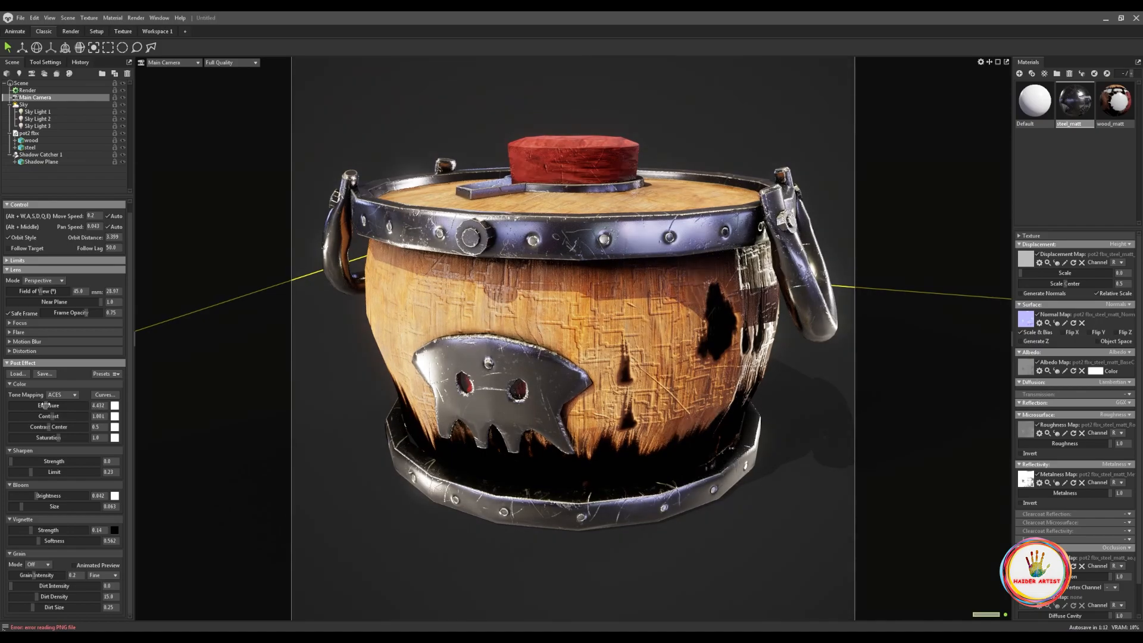
Fine-tune the main camera's contrast and orbit slightly around the pot to finalize the framing
{"action": "left_click_drag", "start_coordinate": [52, 416], "coordinate": [56, 417]}
{"action": "left_click_drag", "start_coordinate": [613, 475], "coordinate": [608, 473], "text": "alt"}
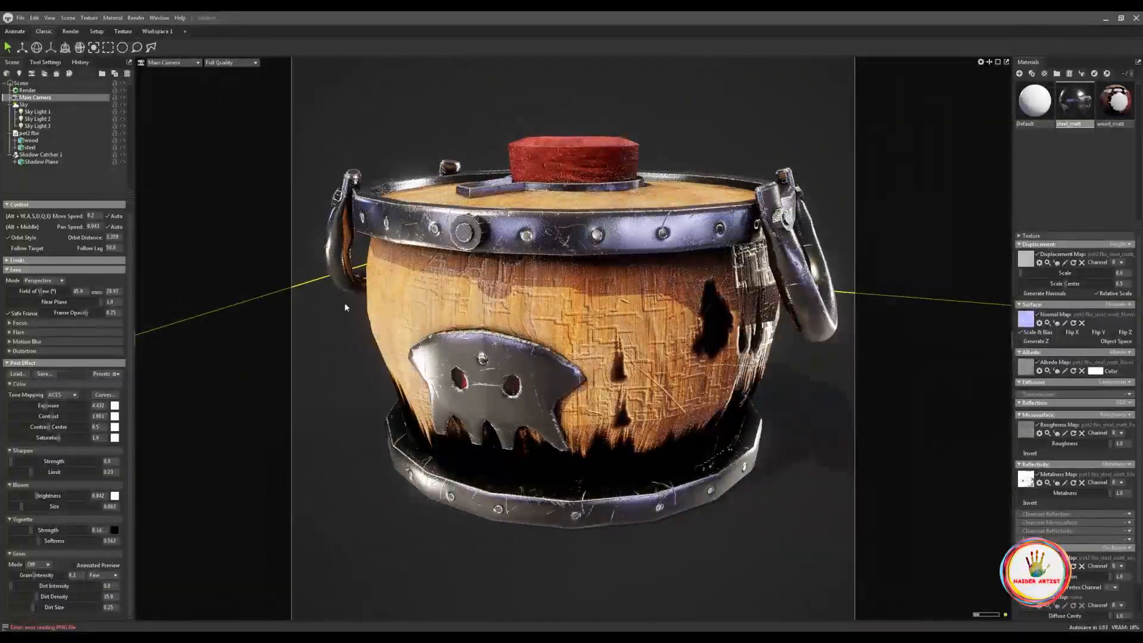
Set the still image's output file to Untitled in PNG format on the Desktop and render the image
{"action": "left_click", "coordinate": [27, 90]}
{"action": "scroll", "coordinate": [1, 341], "scroll_direction": "down", "scroll_amount": 5}
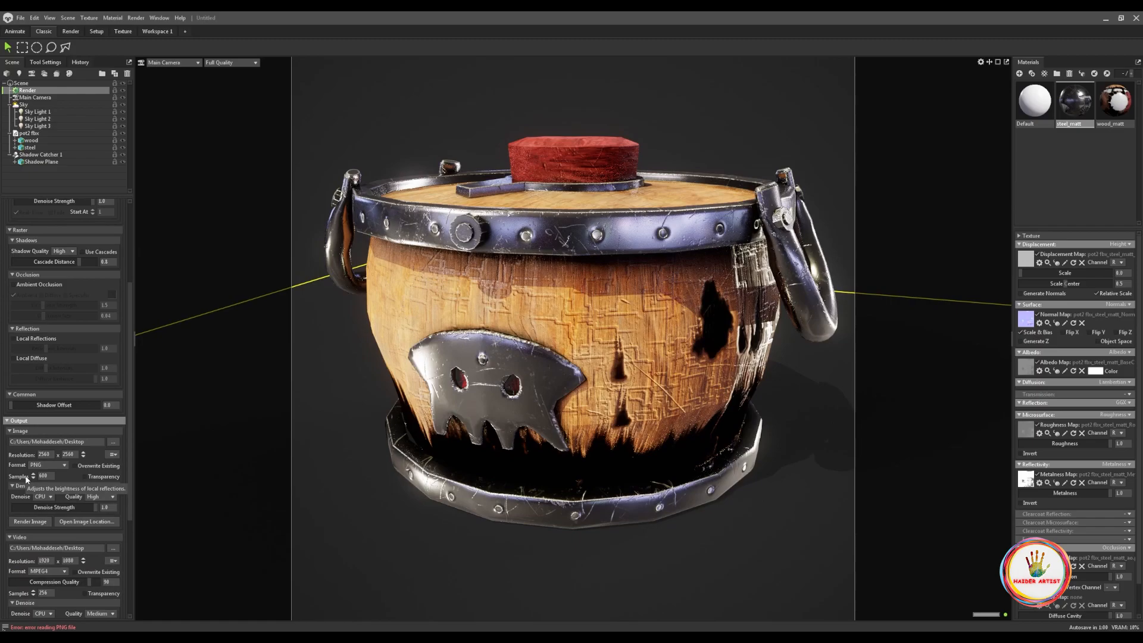
{"action": "left_click", "coordinate": [115, 317]}
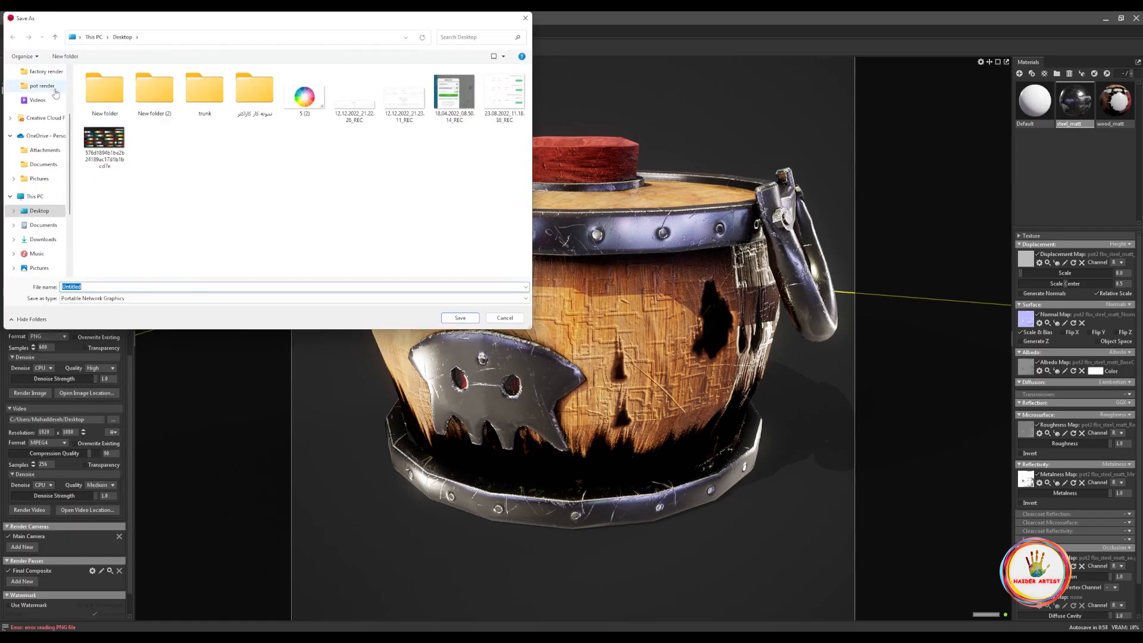
{"action": "key", "text": "Return"}
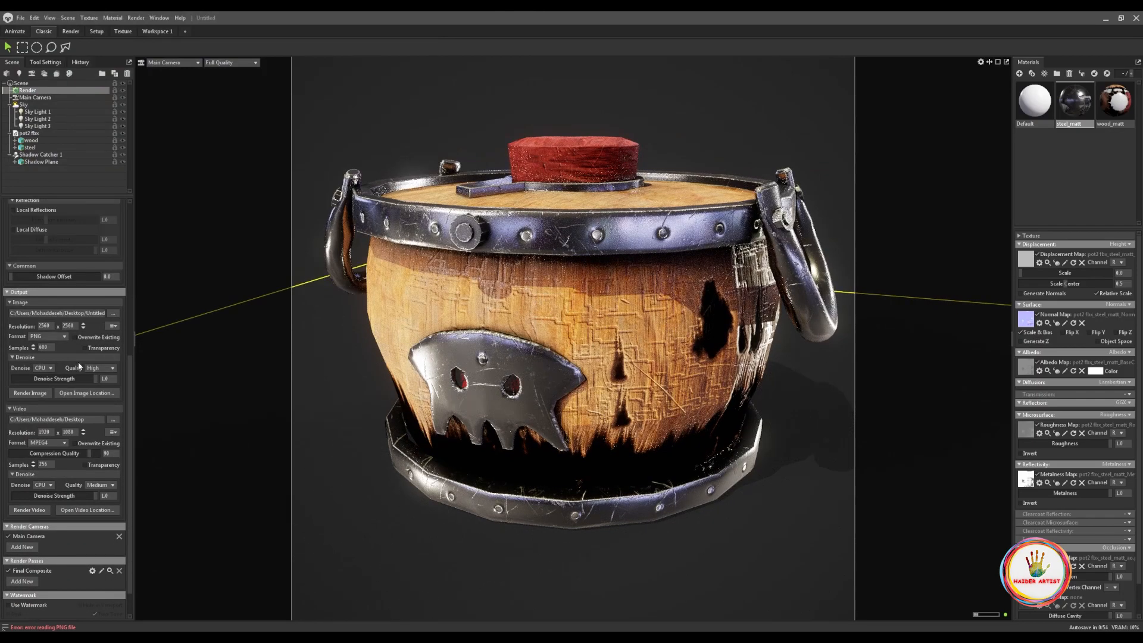
{"action": "left_click", "coordinate": [31, 394]}
Configure the video output as JPEG frames saved in the Desktop's New folder, with 600 samples
{"action": "scroll", "coordinate": [94, 359], "scroll_direction": "down", "scroll_amount": 1}
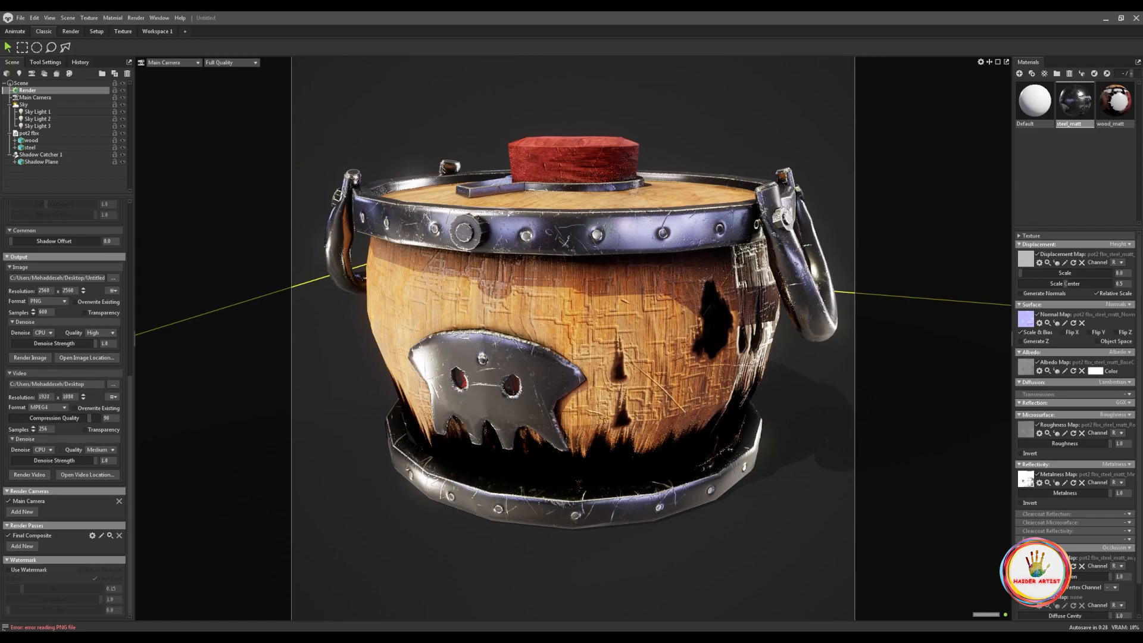
{"action": "left_click", "coordinate": [56, 408]}
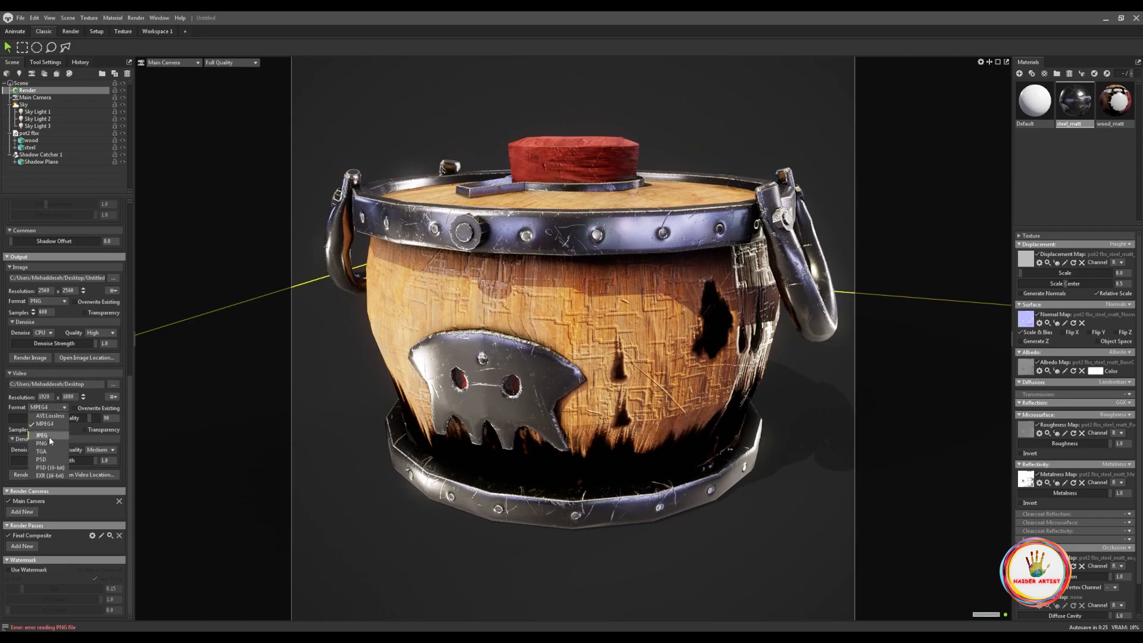
{"action": "left_click", "coordinate": [49, 436]}
{"action": "left_click", "coordinate": [114, 383]}
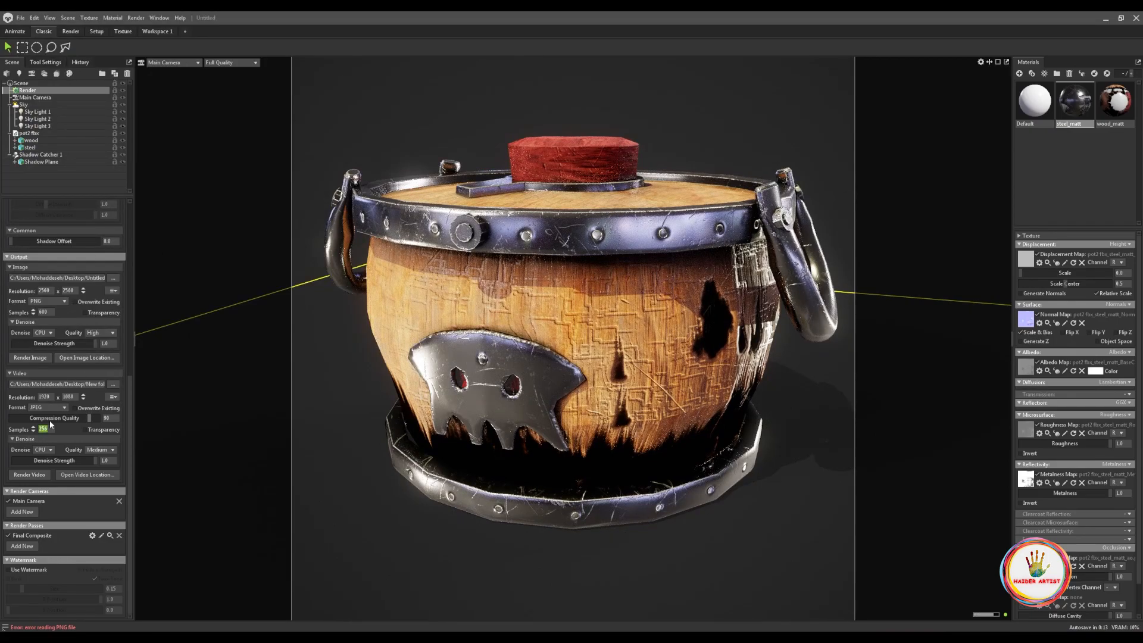
{"action": "type", "text": "600"}
{"action": "key", "text": "Return"}
Add a turntable to the pot2 model and sync its spin rate to the loop in the Animate workspace
{"action": "left_click", "coordinate": [33, 141]}
{"action": "left_click", "coordinate": [32, 134]}
{"action": "right_click", "coordinate": [54, 180]}
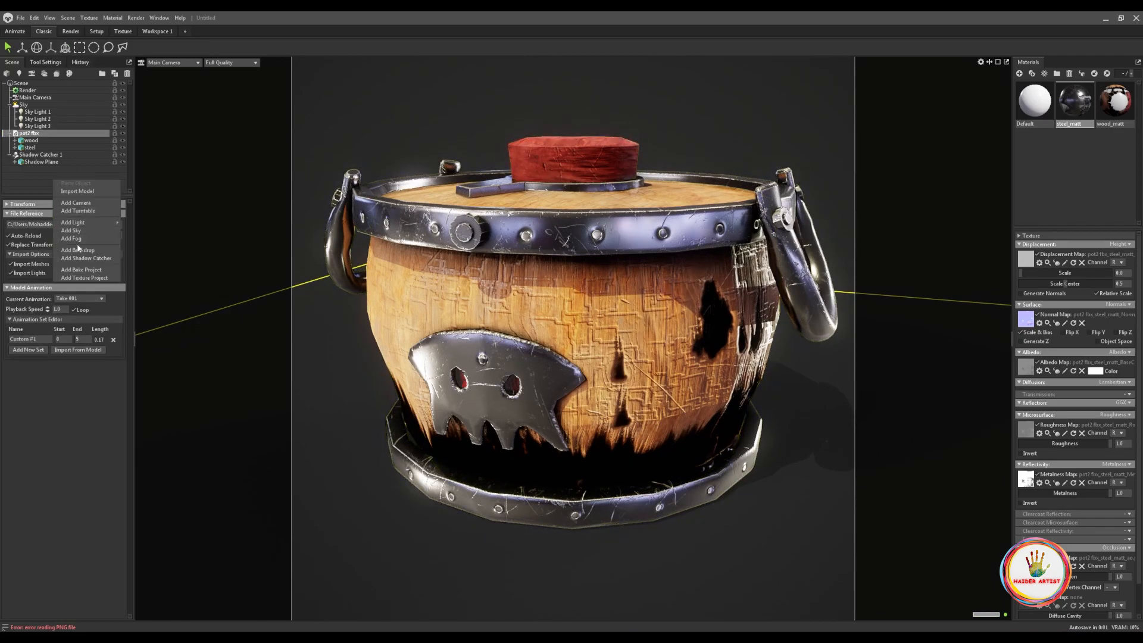
{"action": "left_click", "coordinate": [78, 211]}
{"action": "left_click", "coordinate": [14, 32]}
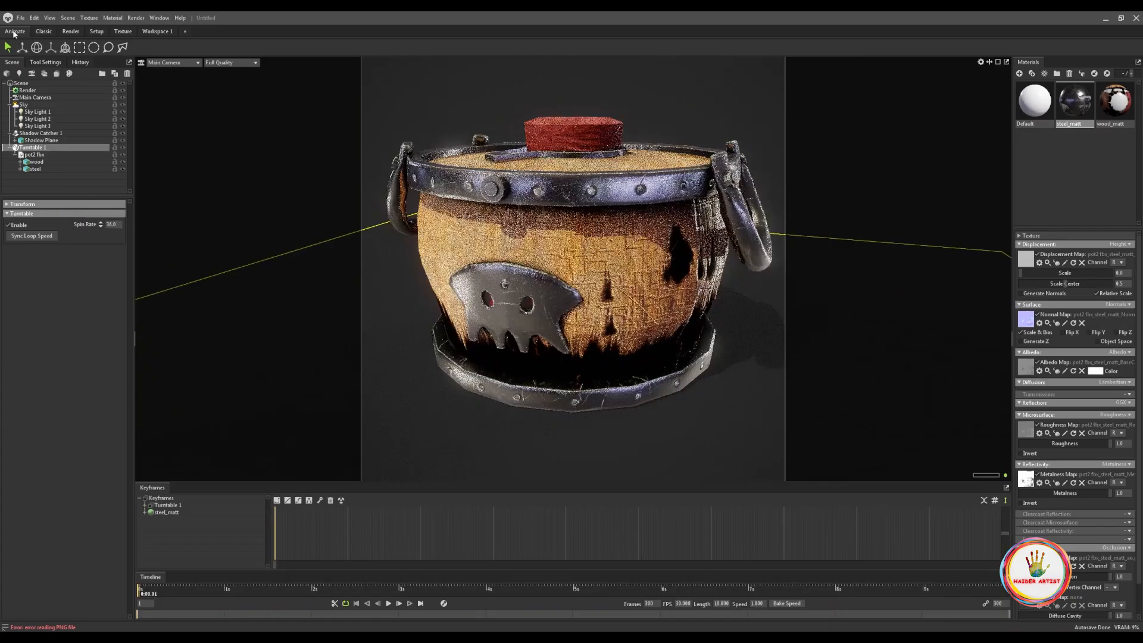
{"action": "left_click_drag", "start_coordinate": [292, 565], "coordinate": [865, 560]}
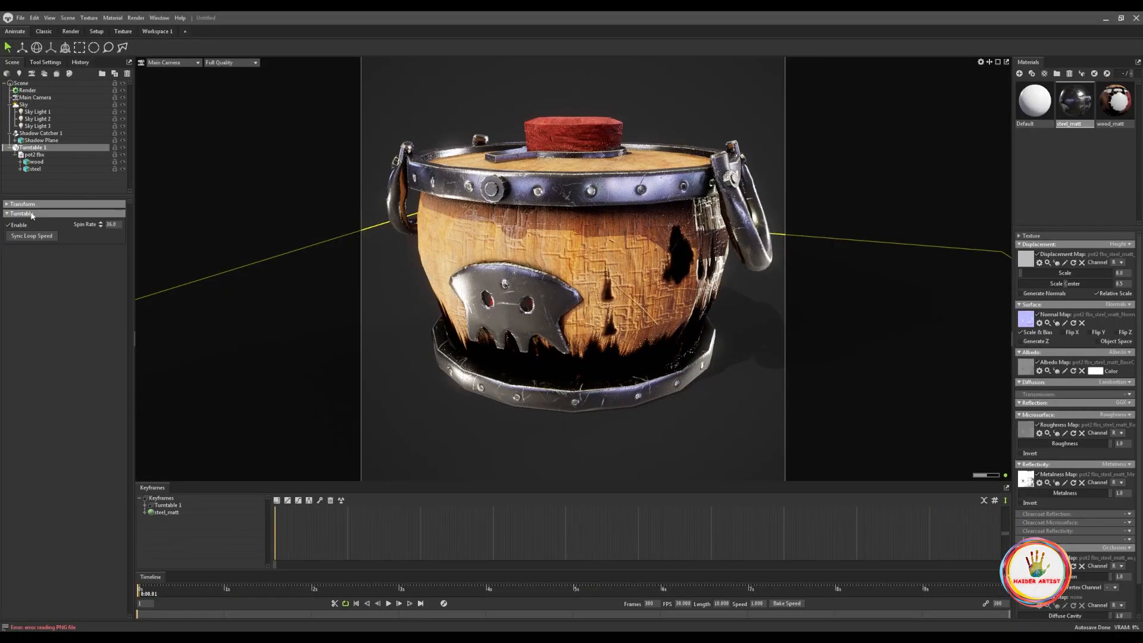
Set the image output resolution to 1920 x 1080 and start rendering the turntable video
{"action": "left_click", "coordinate": [27, 90]}
{"action": "scroll", "coordinate": [68, 411], "scroll_direction": "down", "scroll_amount": 5}
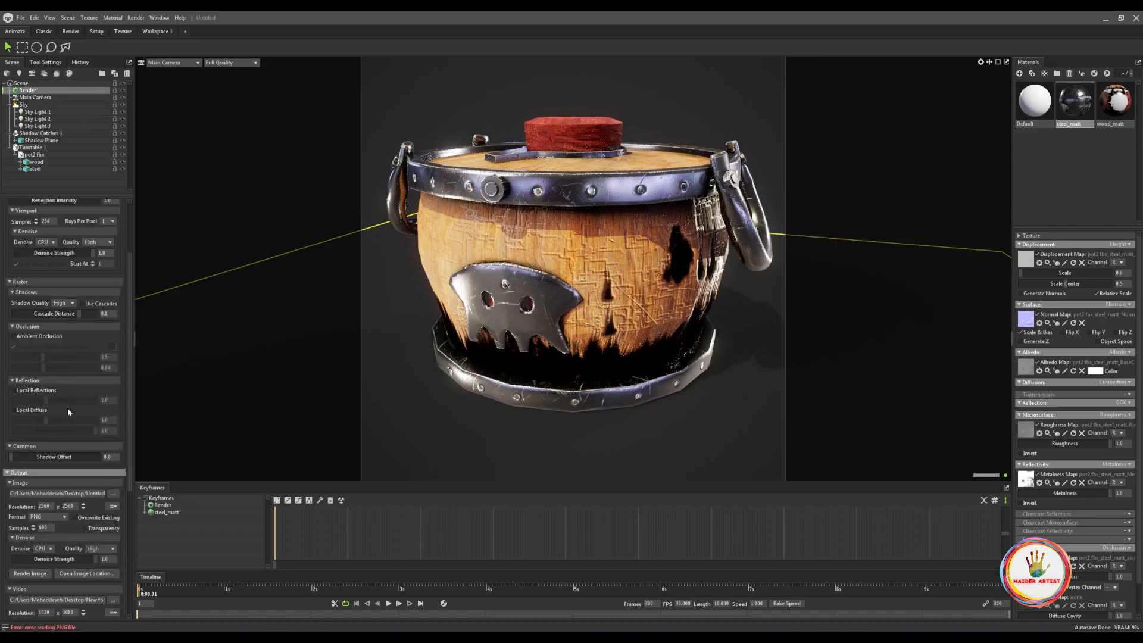
{"action": "scroll", "coordinate": [38, 342], "scroll_direction": "down", "scroll_amount": 1}
{"action": "left_click", "coordinate": [113, 399]}
{"action": "left_click", "coordinate": [89, 426]}
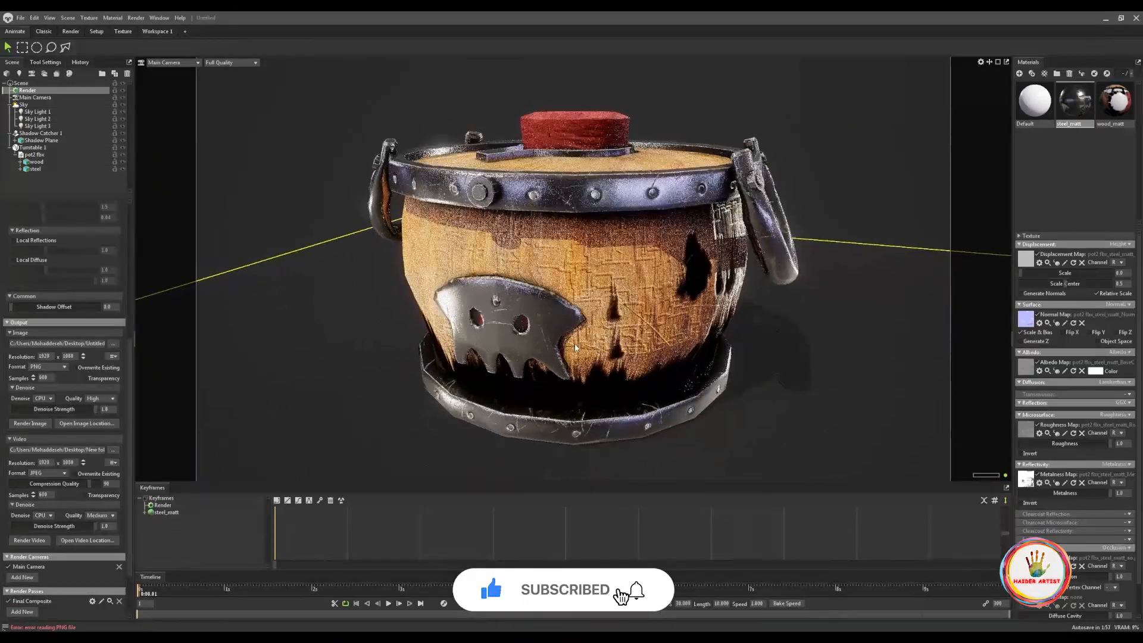
{"action": "scroll", "coordinate": [76, 432], "scroll_direction": "down", "scroll_amount": 2}
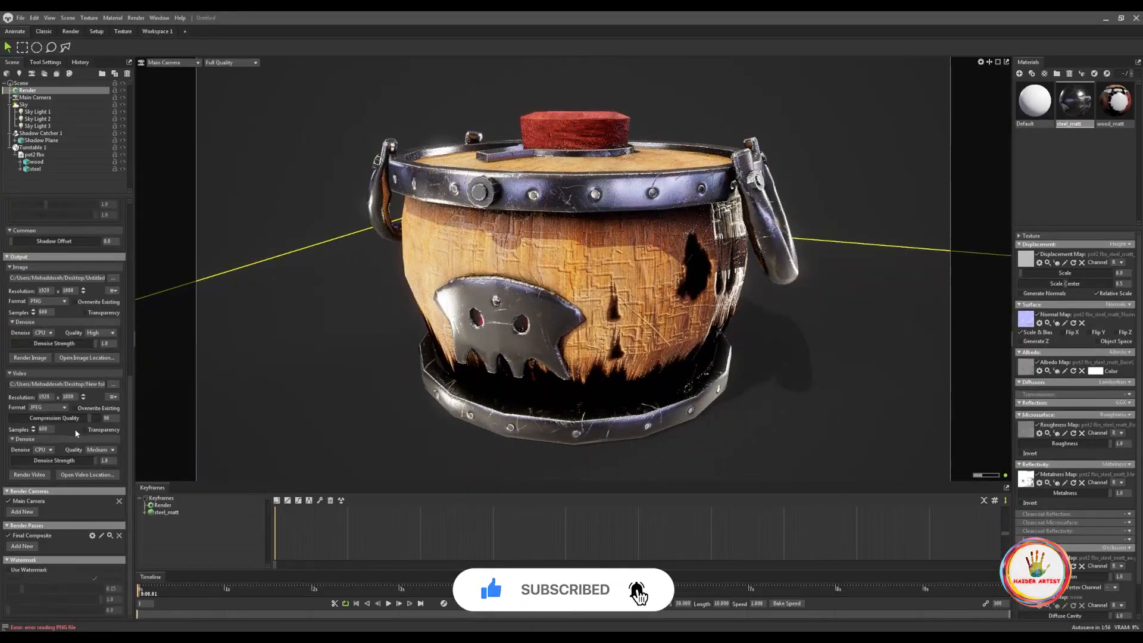
{"action": "left_click", "coordinate": [43, 476]}
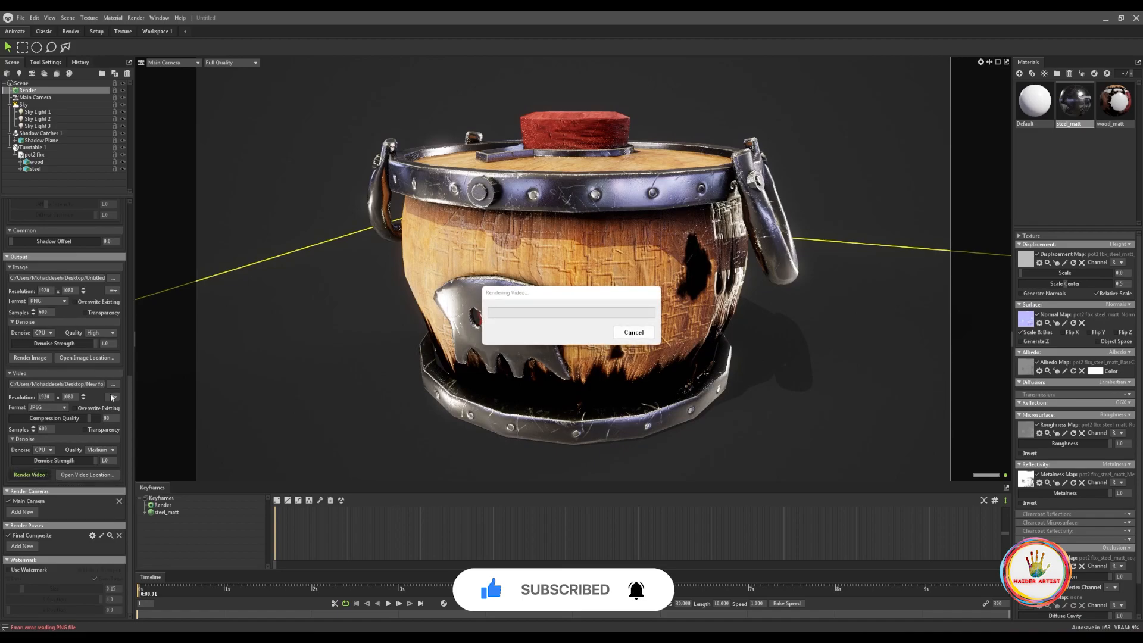